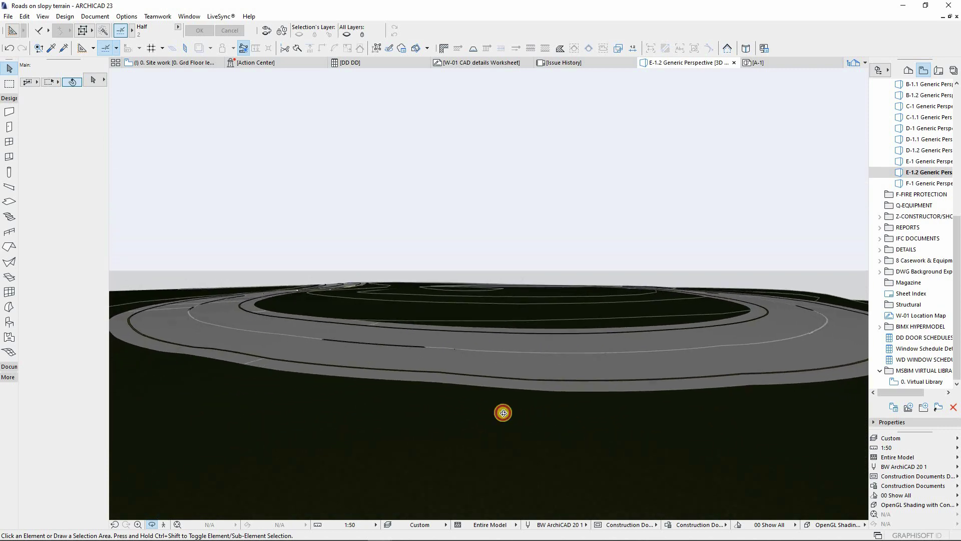
{"action": "left_click_drag", "start_coordinate": [412, 417], "coordinate": [637, 335]}
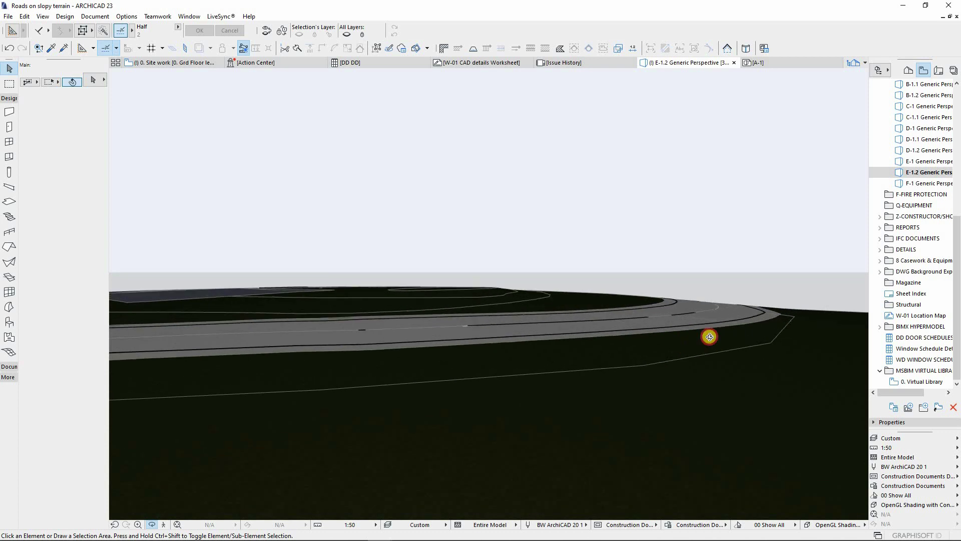
{"action": "left_click_drag", "start_coordinate": [727, 337], "coordinate": [506, 263]}
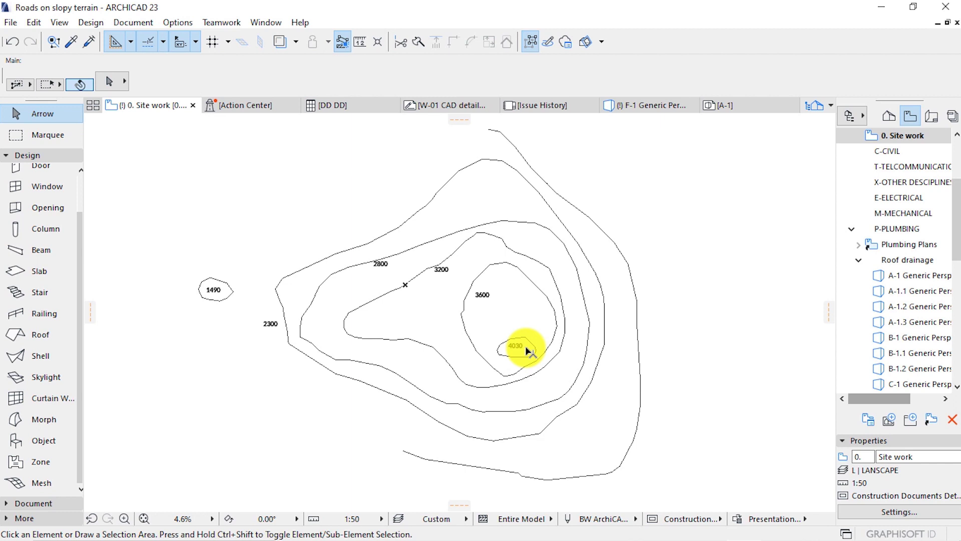
{"action": "scroll", "coordinate": [696, 402], "scroll_direction": "down", "scroll_amount": 3}
{"action": "scroll", "coordinate": [682, 378], "scroll_direction": "up", "scroll_amount": 3}
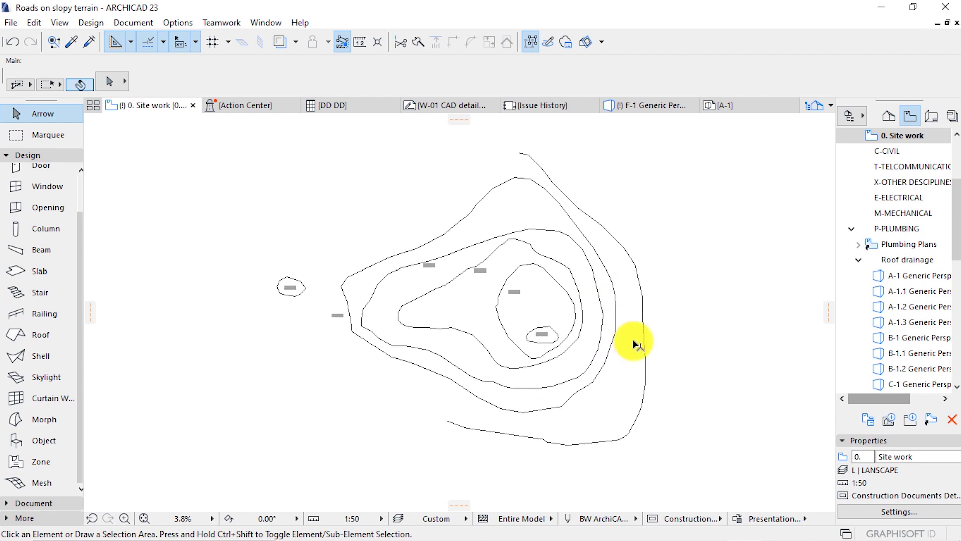
{"action": "scroll", "coordinate": [521, 356], "scroll_direction": "down", "scroll_amount": 2}
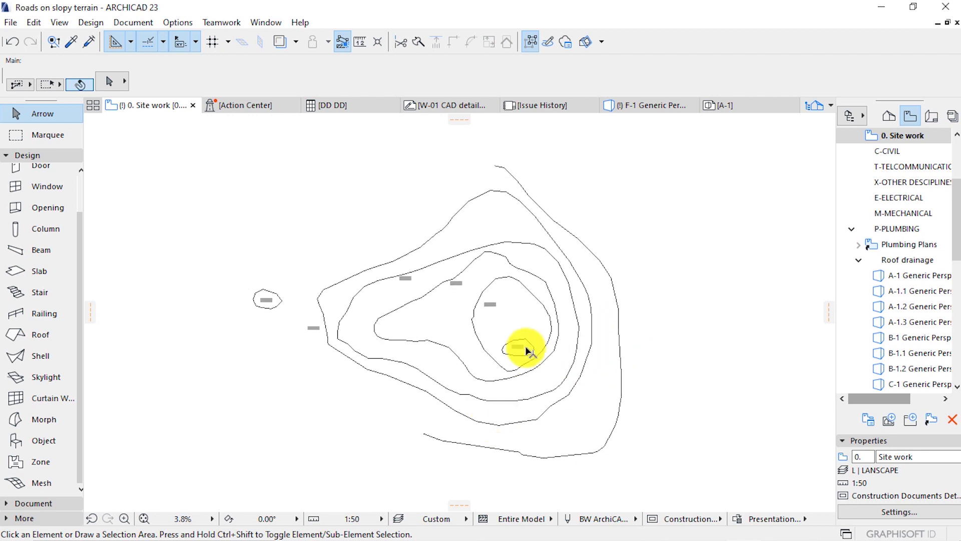
{"action": "scroll", "coordinate": [528, 350], "scroll_direction": "up", "scroll_amount": 2}
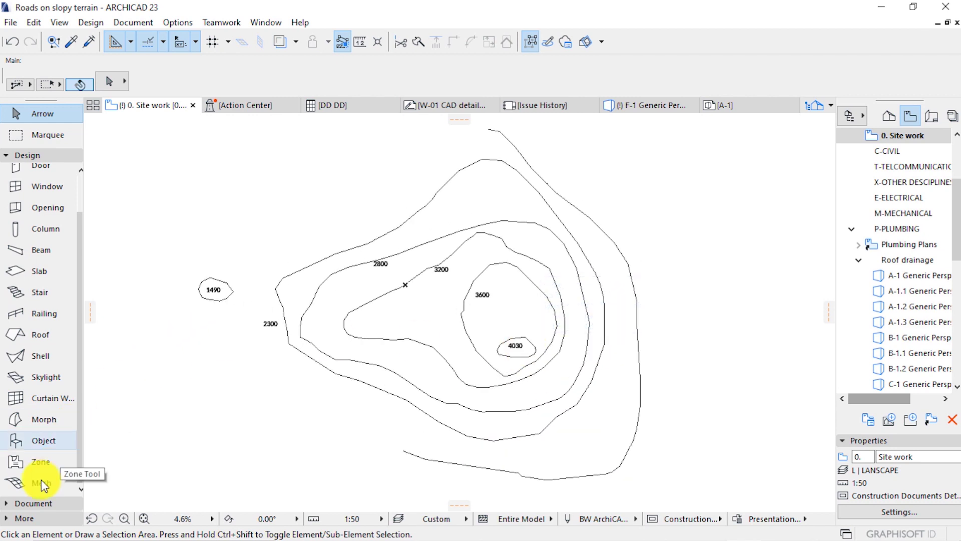
Draw a rectangular mesh that encloses all the contour lines on the site plan
{"action": "left_click", "coordinate": [18, 483]}
{"action": "scroll", "coordinate": [526, 328], "scroll_direction": "down", "scroll_amount": 1}
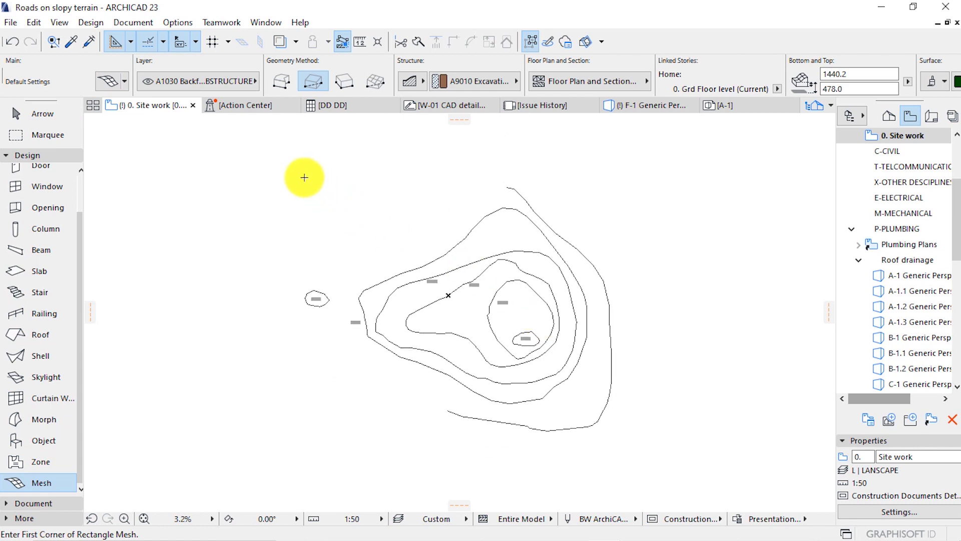
{"action": "left_click", "coordinate": [288, 170]}
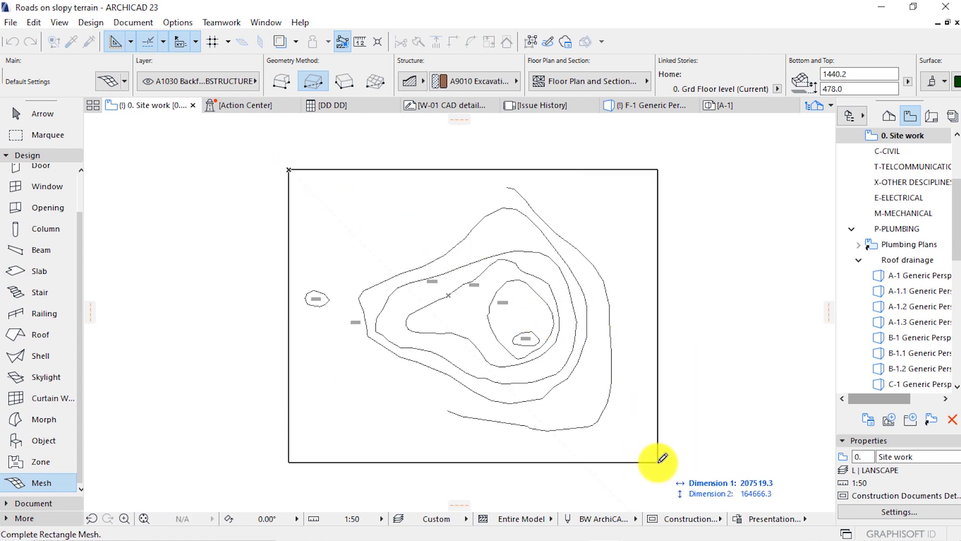
{"action": "left_click", "coordinate": [622, 461]}
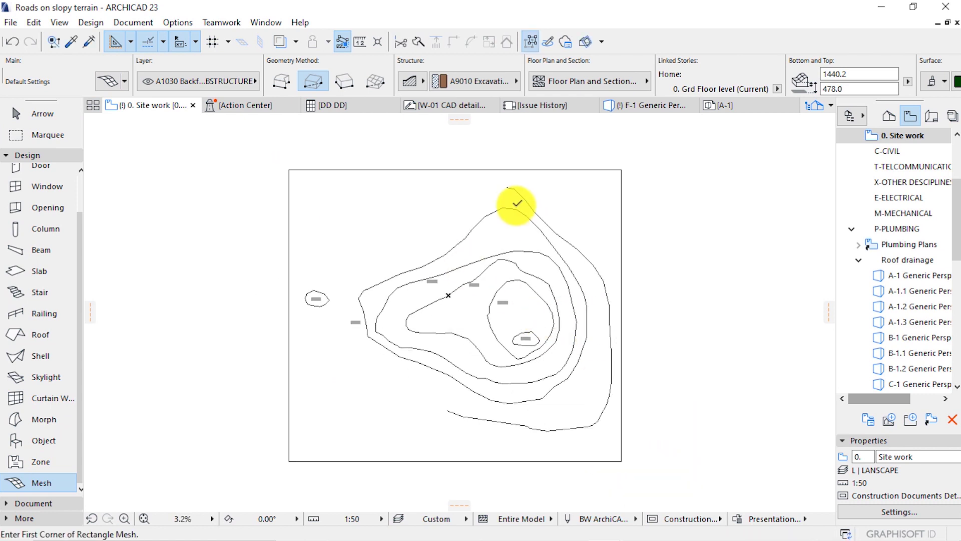
{"action": "key", "text": "Escape"}
Offset the mesh's upper, left and lower edges inward to fit closer around the contours, moving the lower edge about 9920 mm
{"action": "left_click", "coordinate": [403, 171]}
{"action": "left_click", "coordinate": [411, 170]}
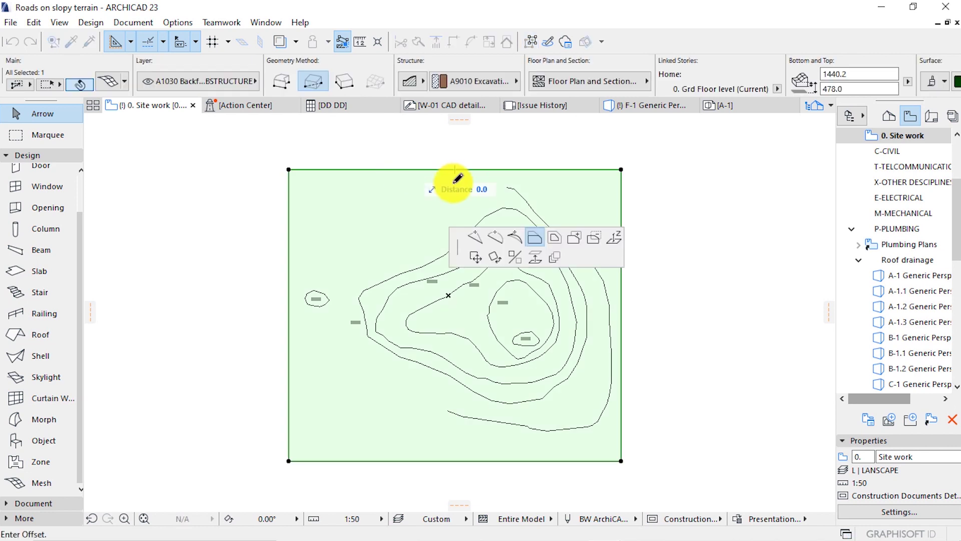
{"action": "left_click", "coordinate": [500, 176]}
{"action": "left_click", "coordinate": [289, 204]}
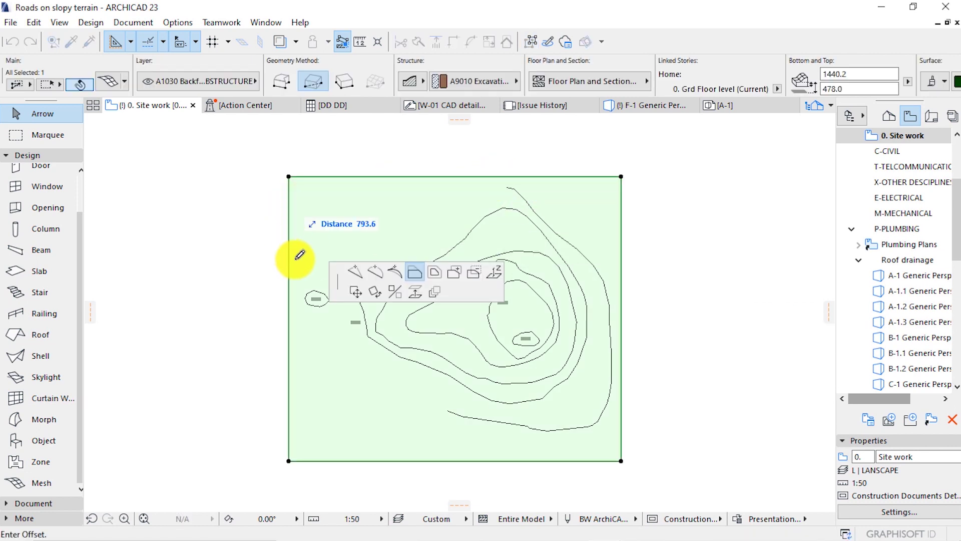
{"action": "left_click", "coordinate": [299, 261]}
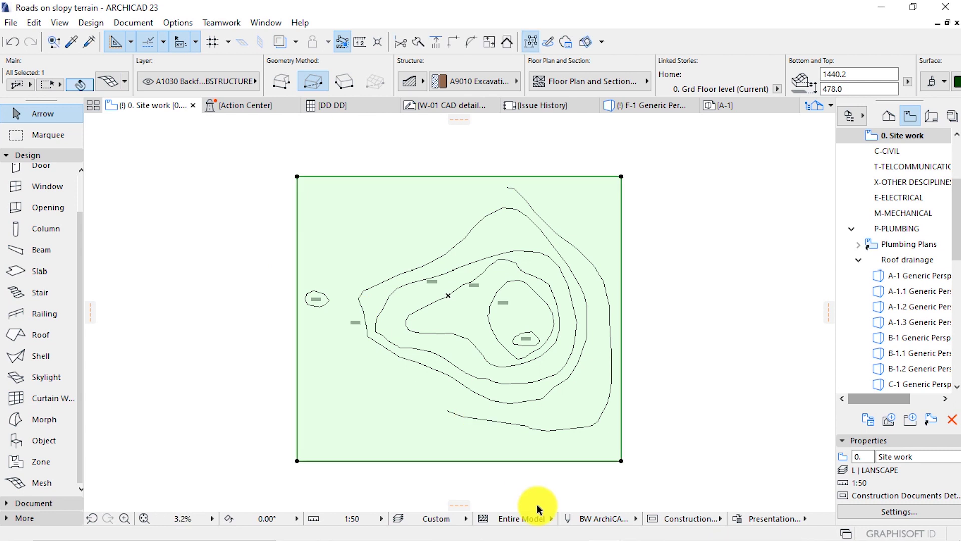
{"action": "left_click", "coordinate": [514, 461]}
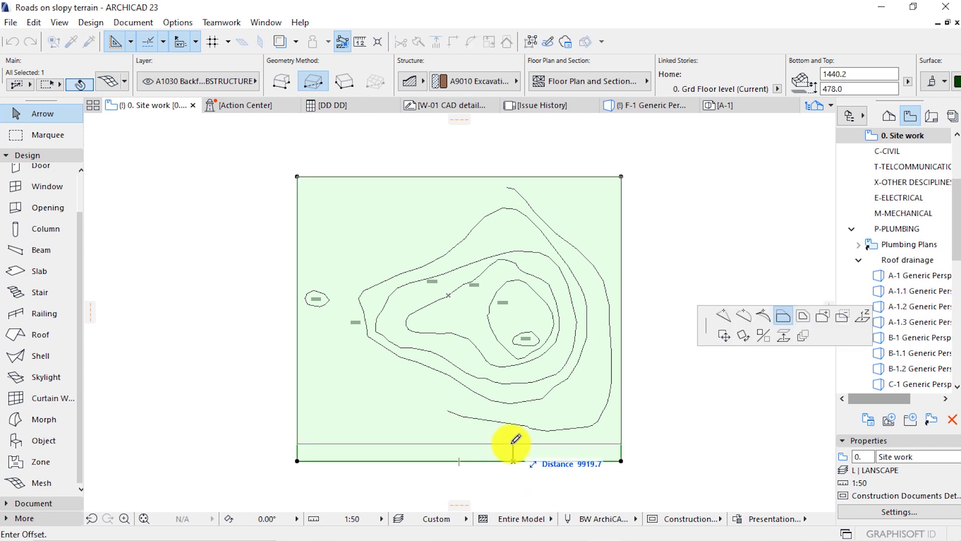
{"action": "left_click", "coordinate": [507, 443]}
{"action": "left_click", "coordinate": [762, 262]}
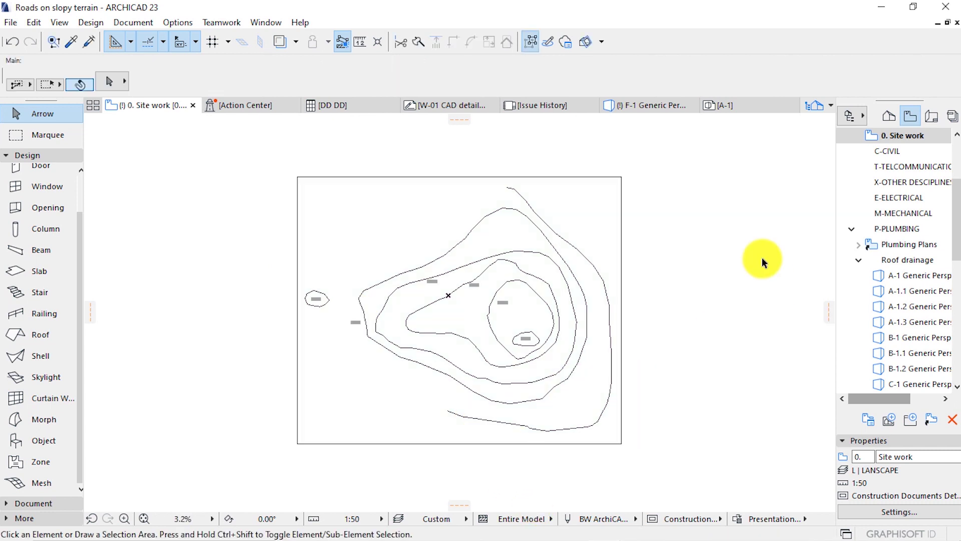
Add new mesh points along the outermost open contour and the 2300 contour, using Fit to User Ridges
{"action": "left_click", "coordinate": [296, 383]}
{"action": "left_click", "coordinate": [39, 483]}
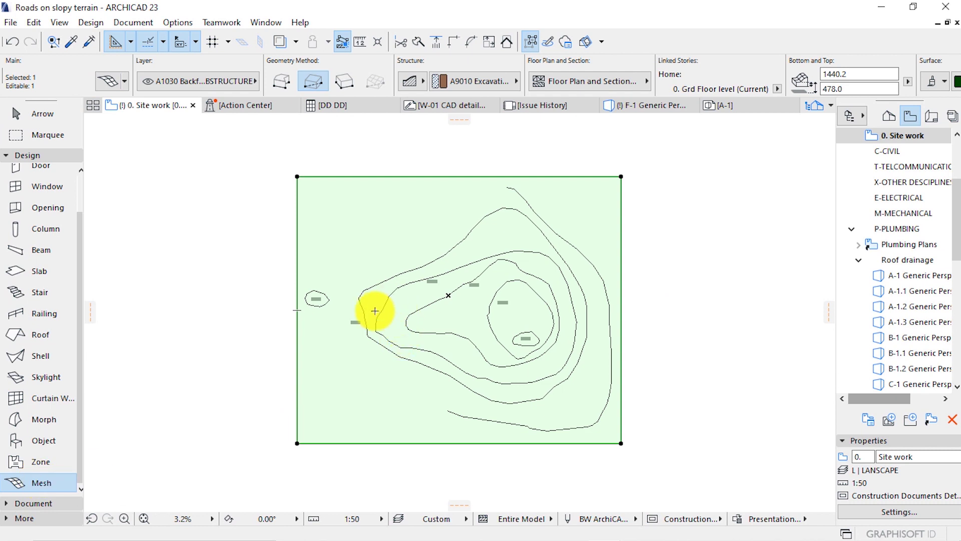
{"action": "scroll", "coordinate": [398, 384], "scroll_direction": "up", "scroll_amount": 1}
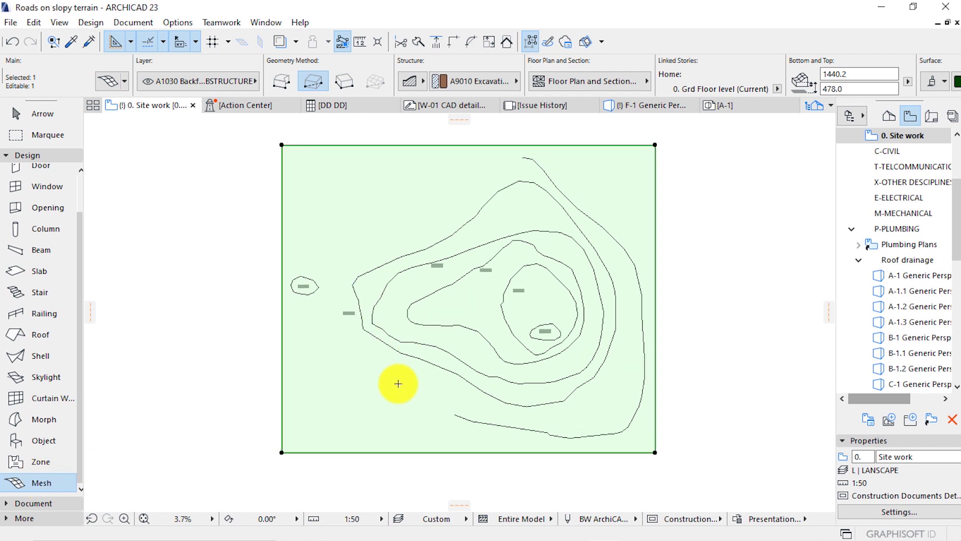
{"action": "left_click", "coordinate": [514, 434]}
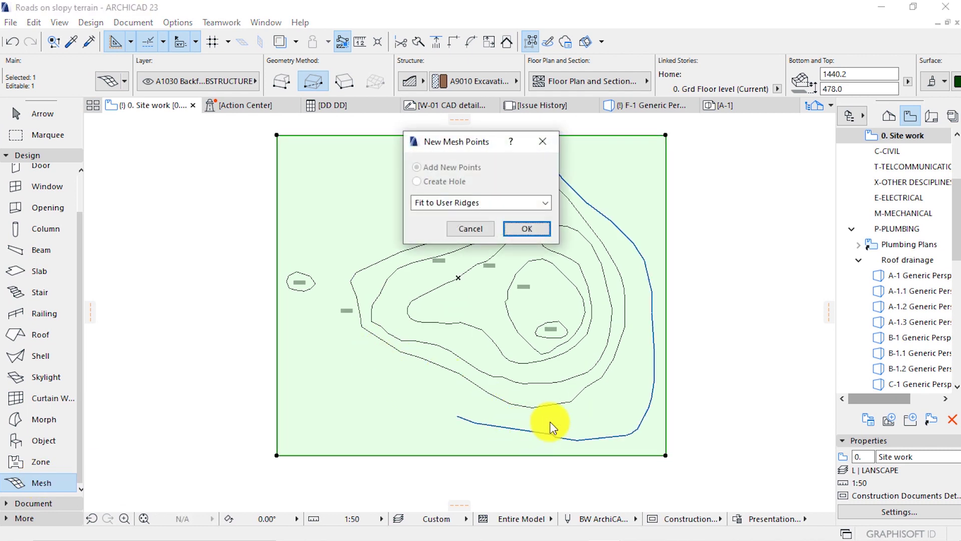
{"action": "left_click", "coordinate": [530, 230]}
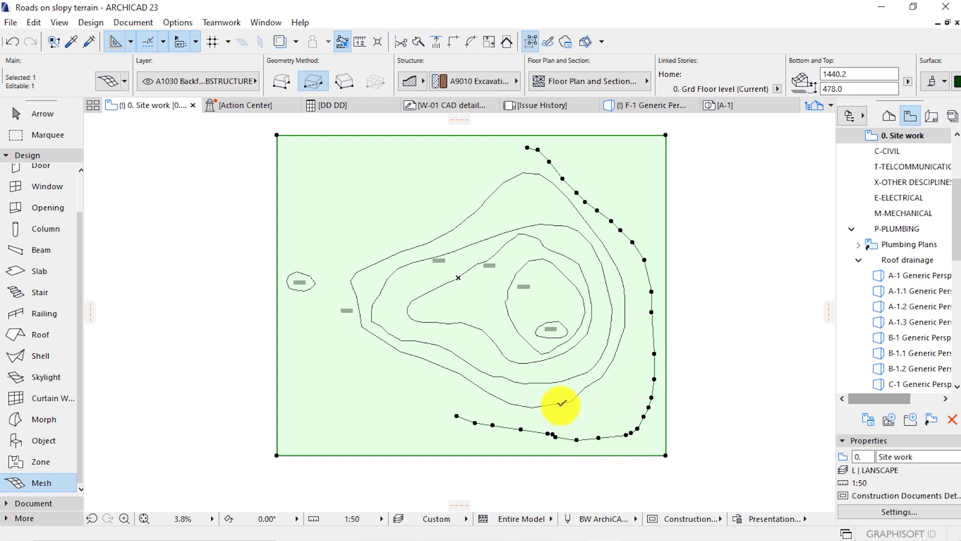
{"action": "left_click", "coordinate": [561, 405]}
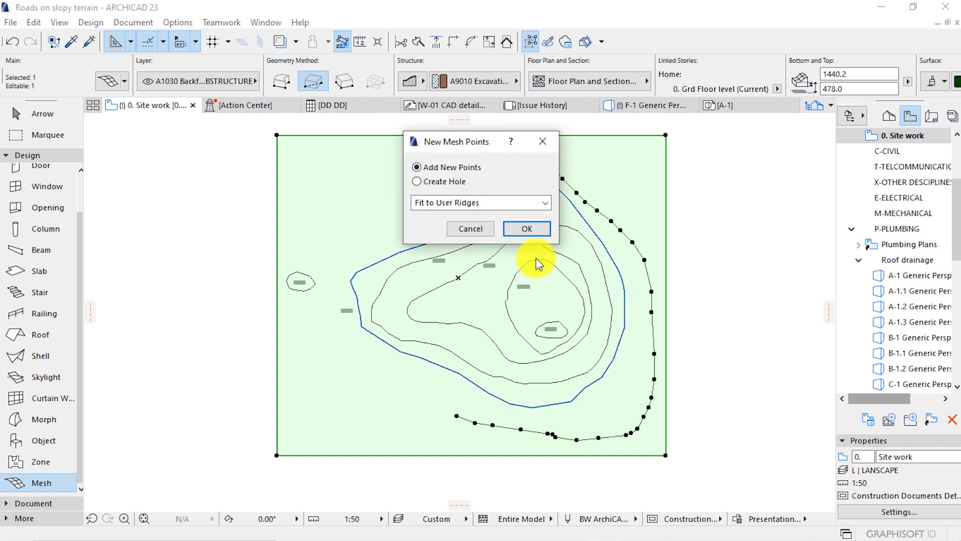
{"action": "left_click", "coordinate": [527, 228]}
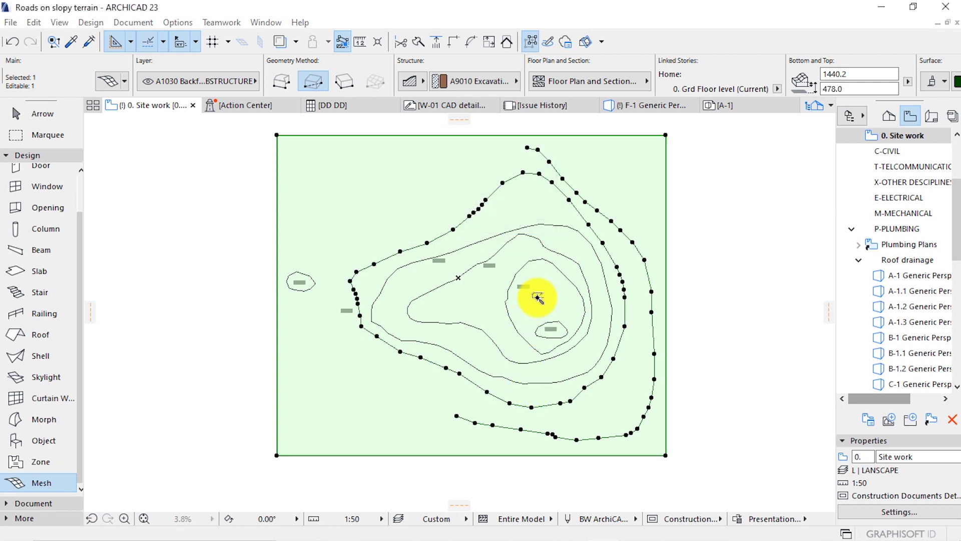
Add new mesh points fitted to user ridges along the 2800, 3200 and 3600 contours
{"action": "left_click", "coordinate": [540, 322]}
{"action": "left_click", "coordinate": [527, 230]}
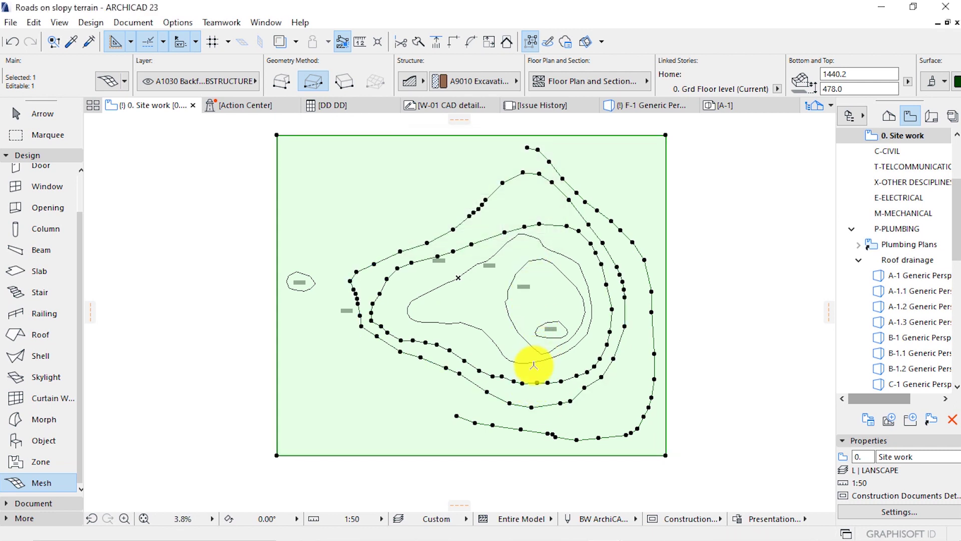
{"action": "left_click", "coordinate": [533, 362]}
{"action": "left_click", "coordinate": [513, 232]}
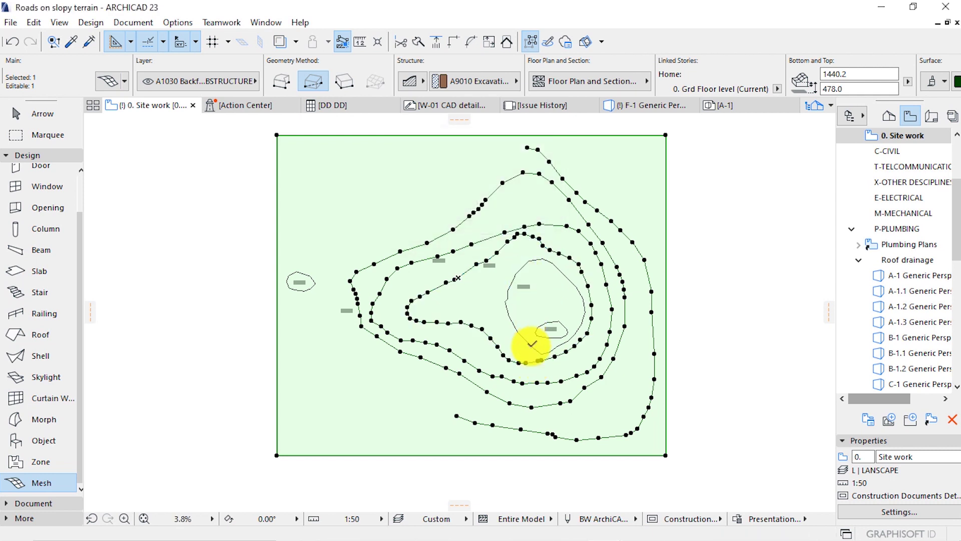
{"action": "left_click", "coordinate": [531, 347]}
{"action": "left_click", "coordinate": [525, 227]}
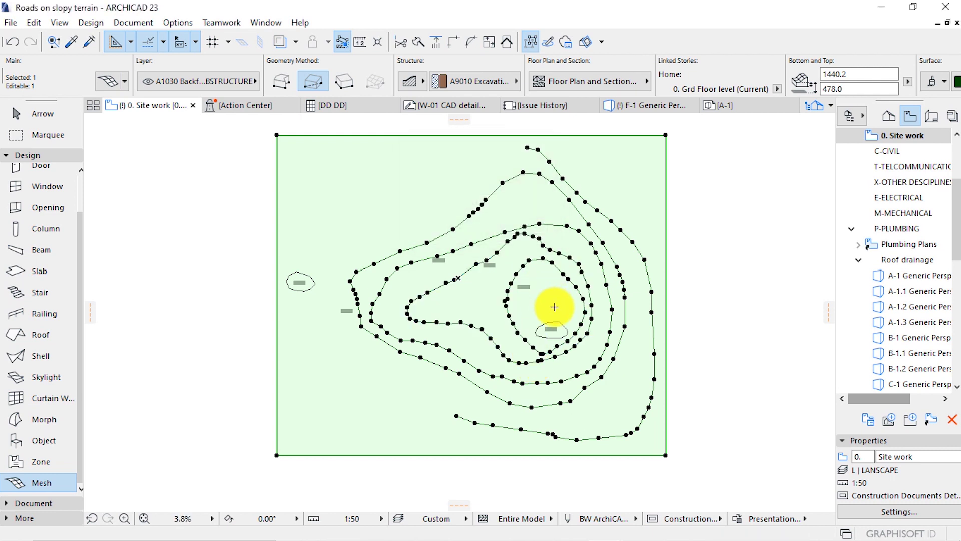
Add new mesh points fitted to user ridges along the small 4030 and 1490 contours, and deselect the mesh
{"action": "left_click", "coordinate": [552, 322]}
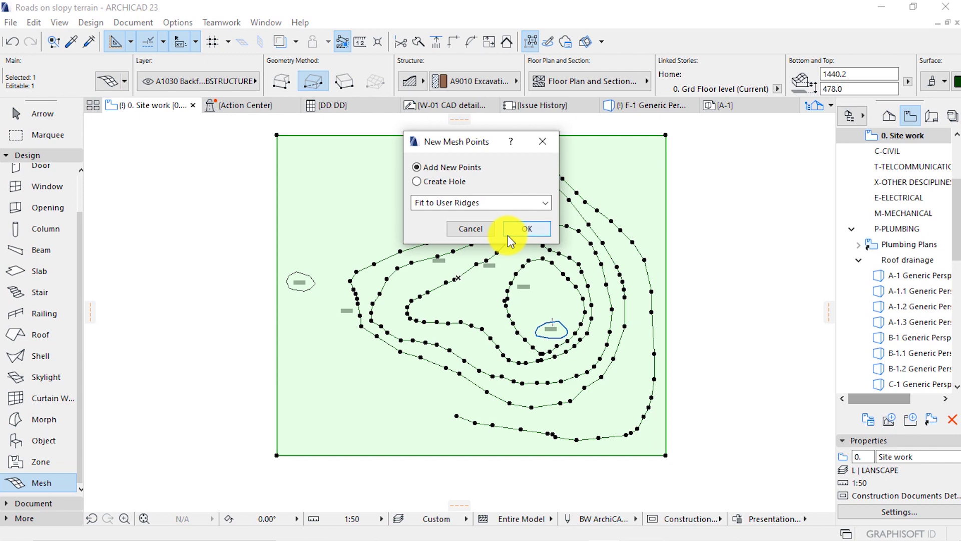
{"action": "left_click", "coordinate": [509, 234]}
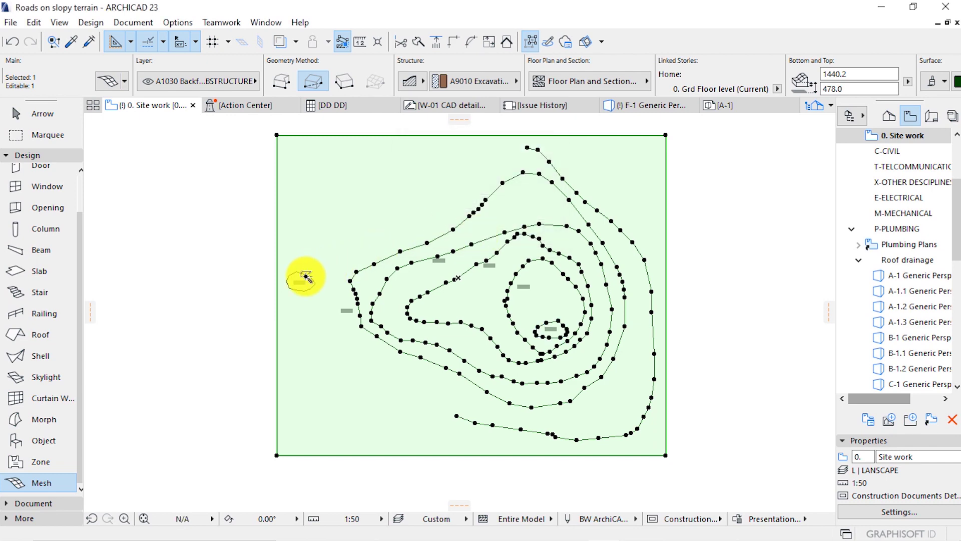
{"action": "scroll", "coordinate": [284, 263], "scroll_direction": "up", "scroll_amount": 3}
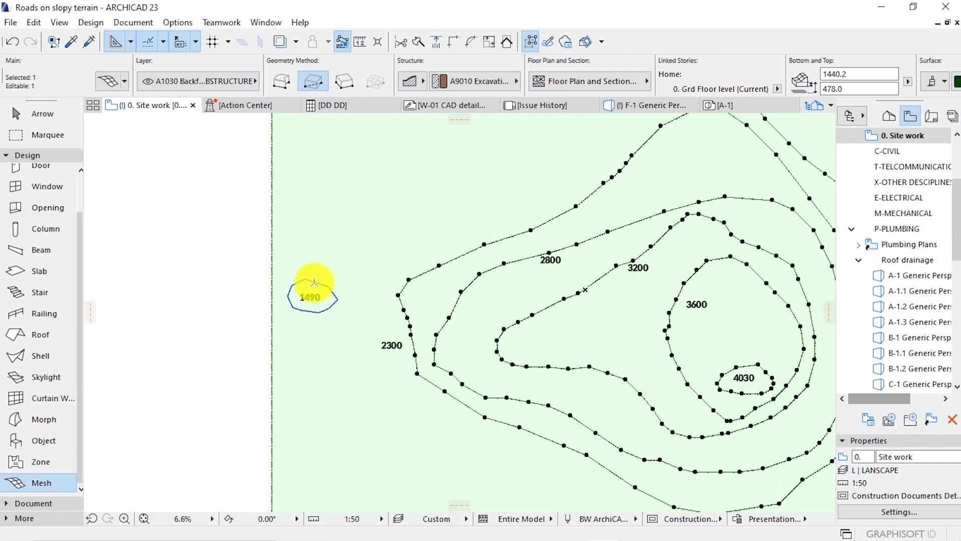
{"action": "left_click", "coordinate": [314, 282]}
{"action": "left_click", "coordinate": [521, 229]}
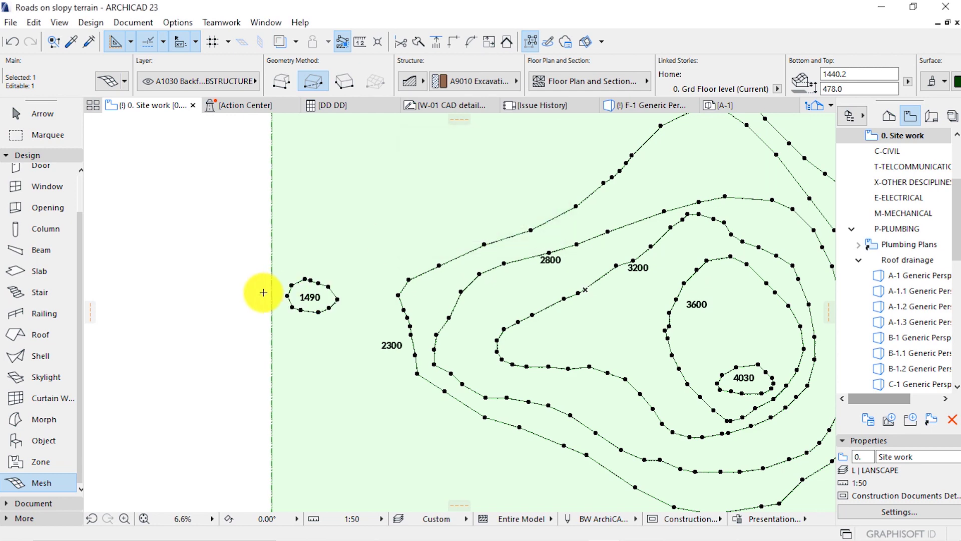
{"action": "scroll", "coordinate": [401, 315], "scroll_direction": "down", "scroll_amount": 5}
{"action": "left_click", "coordinate": [32, 120]}
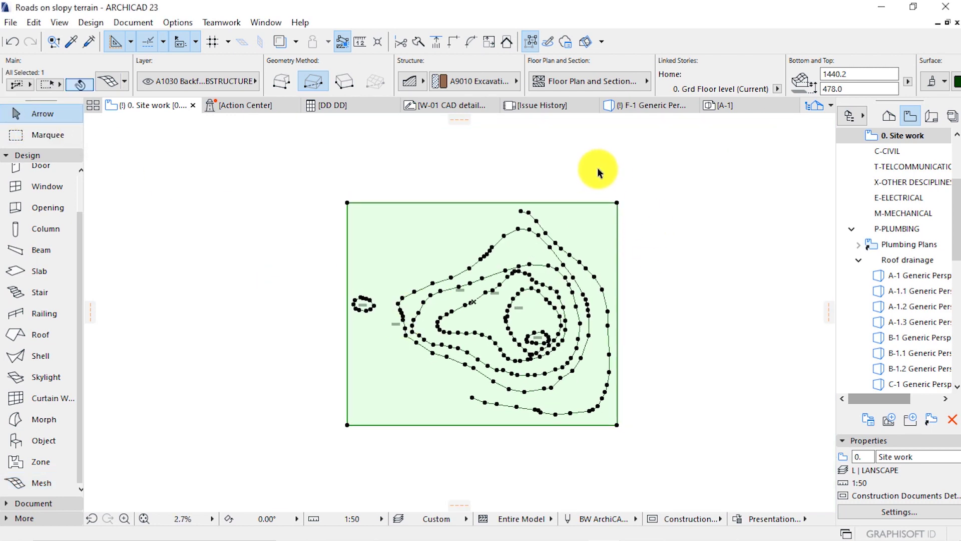
{"action": "left_click", "coordinate": [592, 165]}
Examine the mesh's inner contour lines, the outermost polyline and the elevation labels beside each contour
{"action": "scroll", "coordinate": [548, 265], "scroll_direction": "up", "scroll_amount": 3}
{"action": "scroll", "coordinate": [541, 267], "scroll_direction": "down", "scroll_amount": 3}
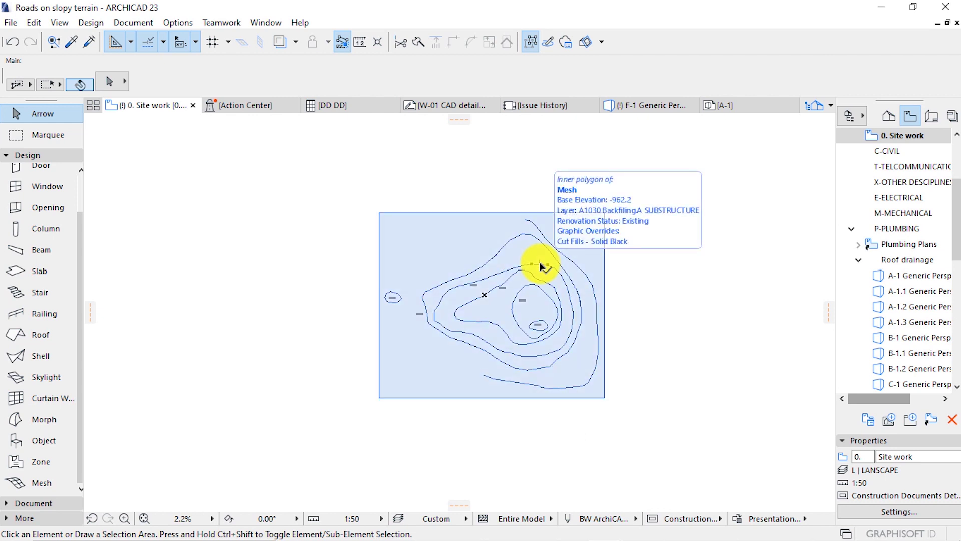
{"action": "scroll", "coordinate": [541, 265], "scroll_direction": "up", "scroll_amount": 2}
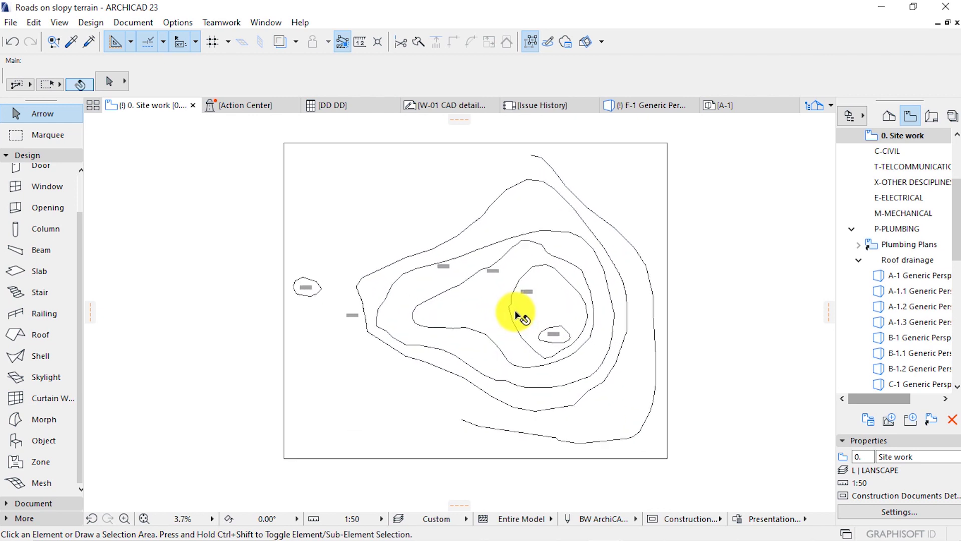
{"action": "scroll", "coordinate": [551, 315], "scroll_direction": "down", "scroll_amount": 2}
{"action": "scroll", "coordinate": [478, 275], "scroll_direction": "up", "scroll_amount": 2}
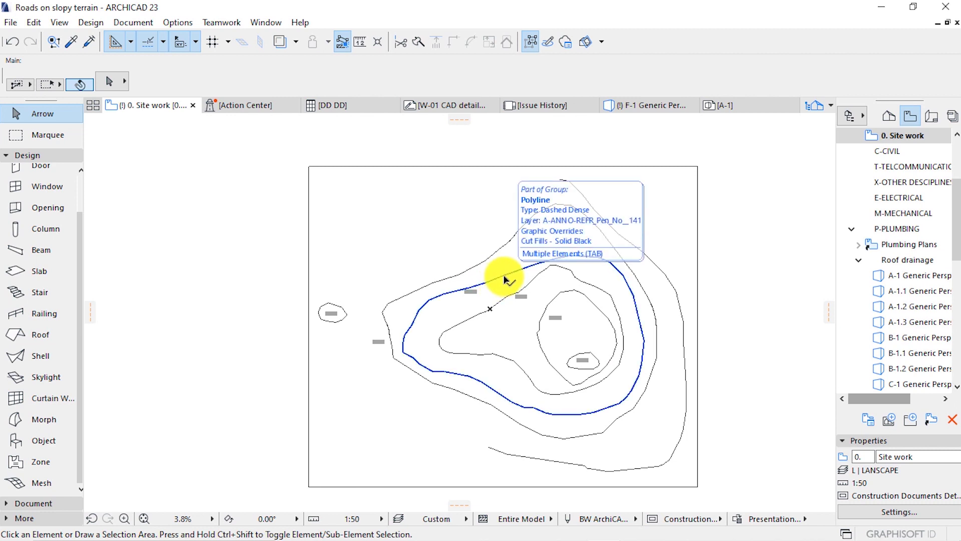
{"action": "scroll", "coordinate": [511, 278], "scroll_direction": "down", "scroll_amount": 1}
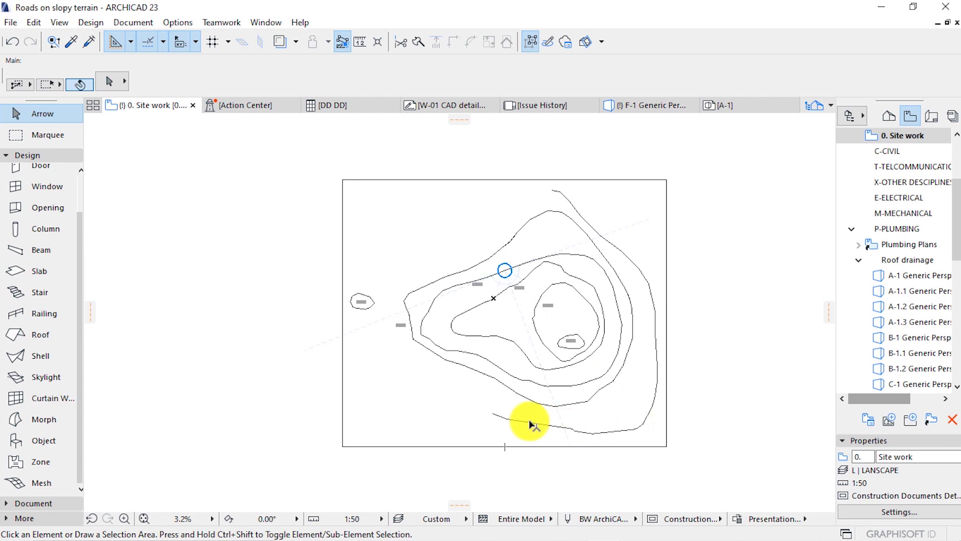
{"action": "left_click", "coordinate": [563, 432]}
{"action": "scroll", "coordinate": [621, 414], "scroll_direction": "up", "scroll_amount": 2}
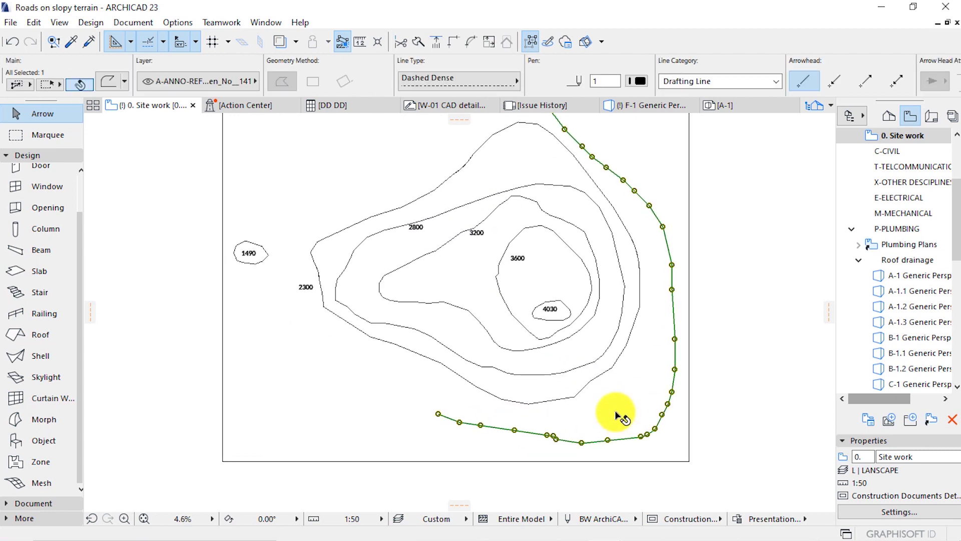
{"action": "key", "text": "Escape"}
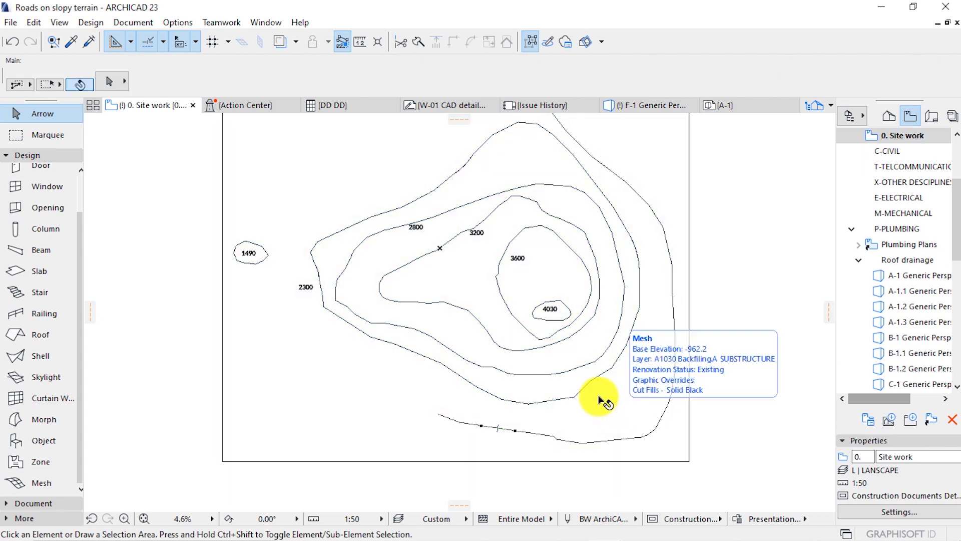
{"action": "scroll", "coordinate": [601, 399], "scroll_direction": "down", "scroll_amount": 1}
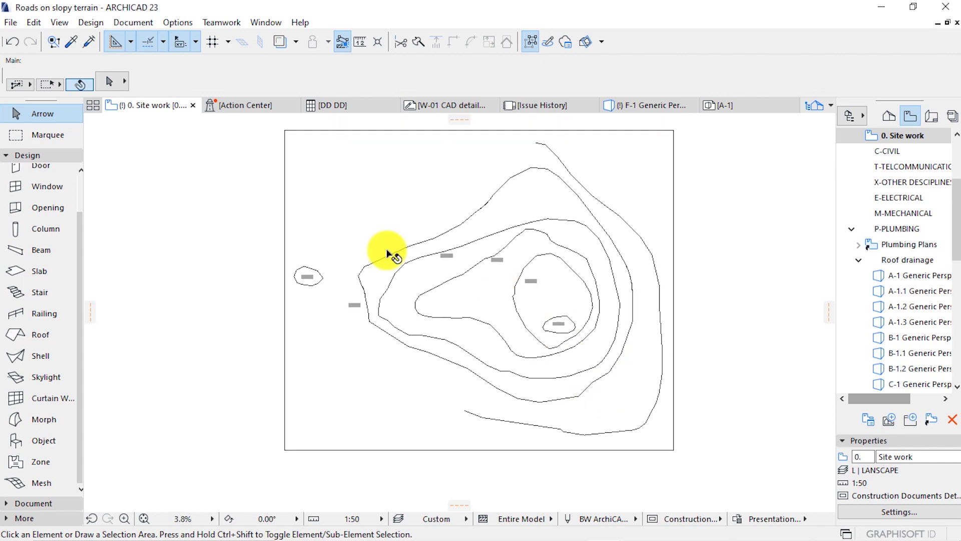
{"action": "scroll", "coordinate": [345, 220], "scroll_direction": "up", "scroll_amount": 1}
{"action": "scroll", "coordinate": [346, 220], "scroll_direction": "up", "scroll_amount": 1}
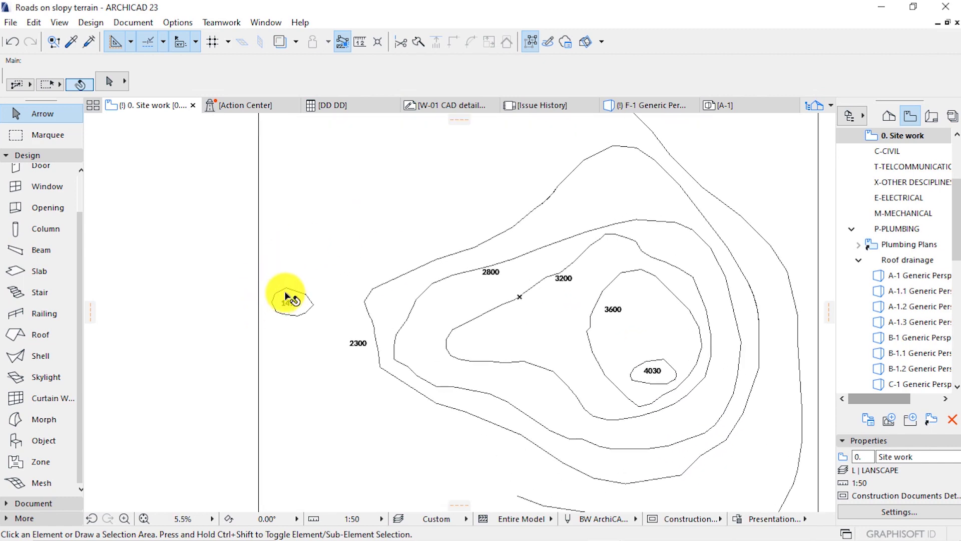
Select the terrain mesh and set the height of all points on the small 1490 contour to 1490, using Apply to All
{"action": "left_click", "coordinate": [313, 292]}
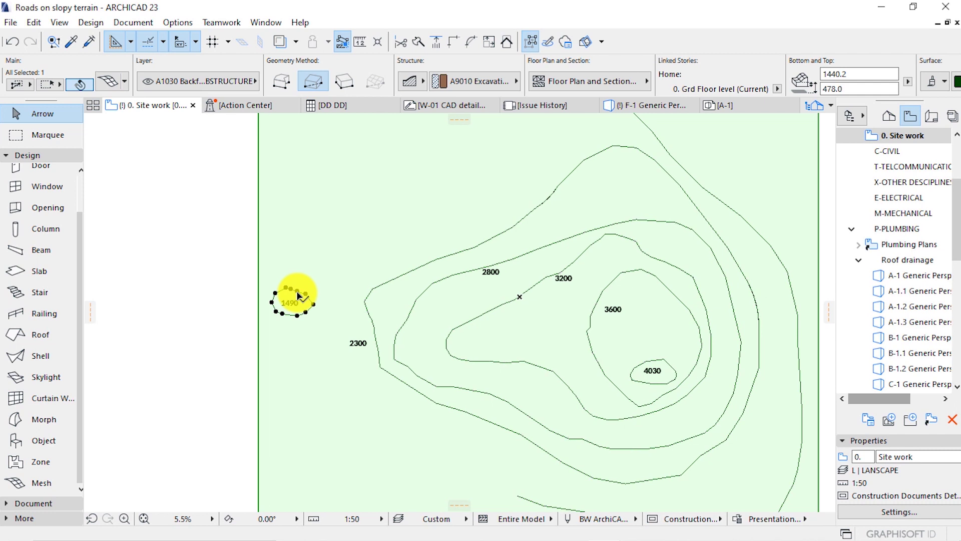
{"action": "left_click", "coordinate": [297, 291]}
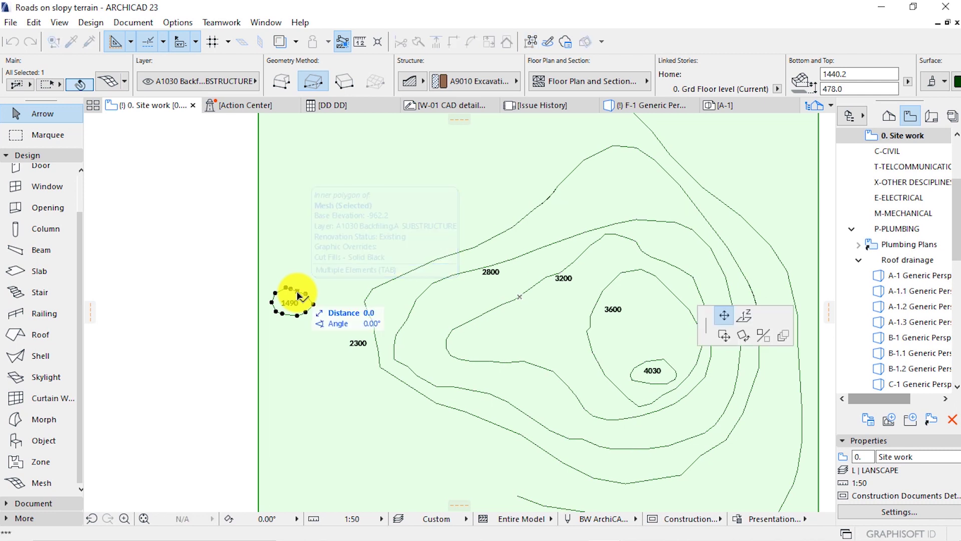
{"action": "left_click", "coordinate": [744, 314]}
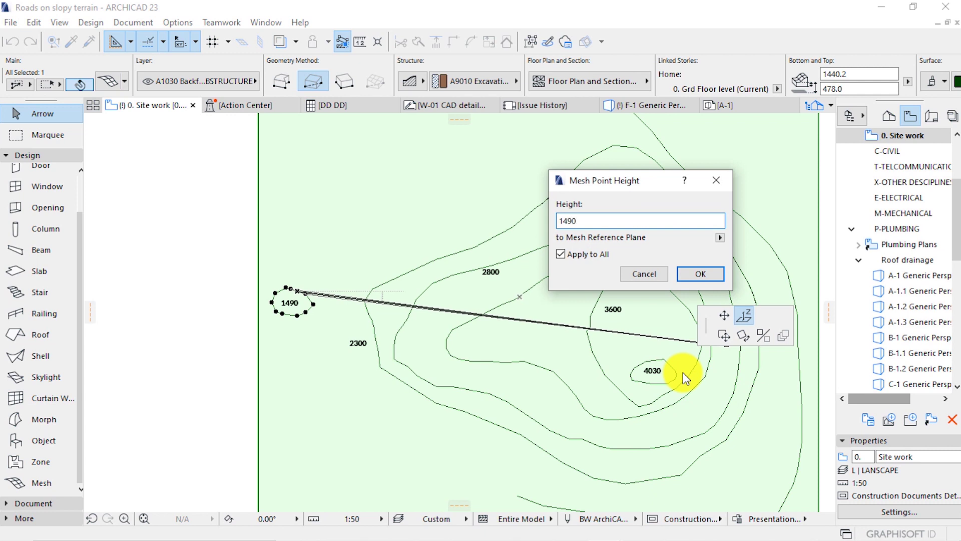
{"action": "type", "text": "1490"}
{"action": "key", "text": "Return"}
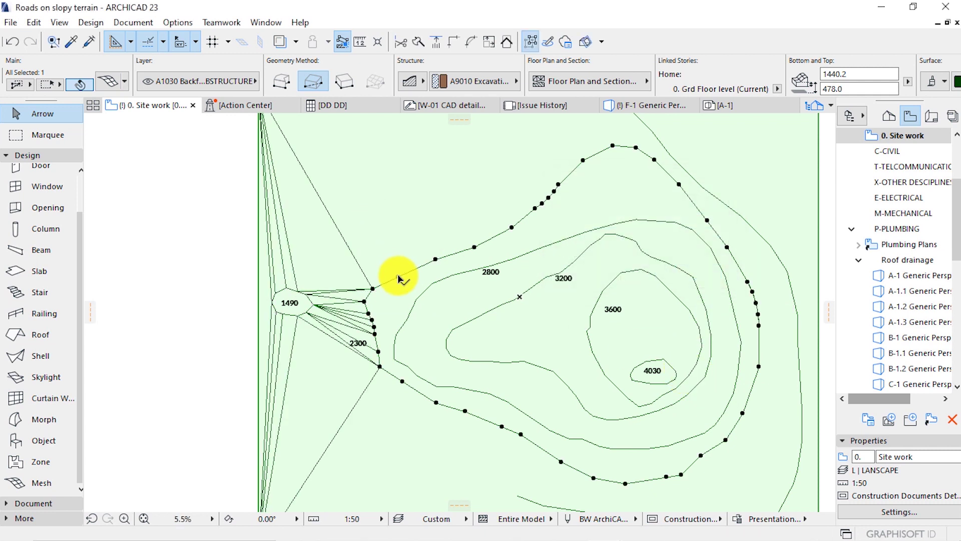
Set the mesh point heights of the 2300 contour to 2300 and the 2800 contour to 2800, each with Apply to All
{"action": "left_click", "coordinate": [399, 279]}
{"action": "left_click", "coordinate": [398, 276]}
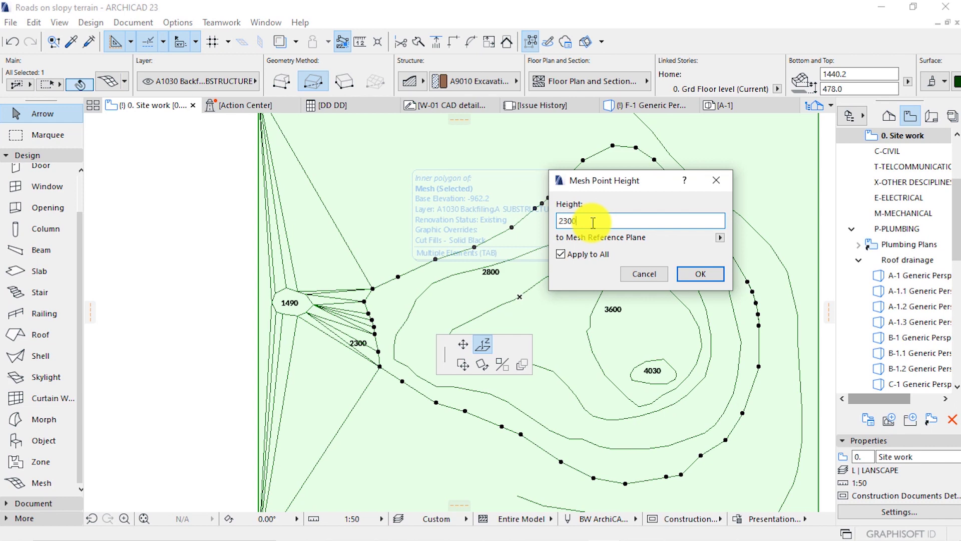
{"action": "key", "text": "Return"}
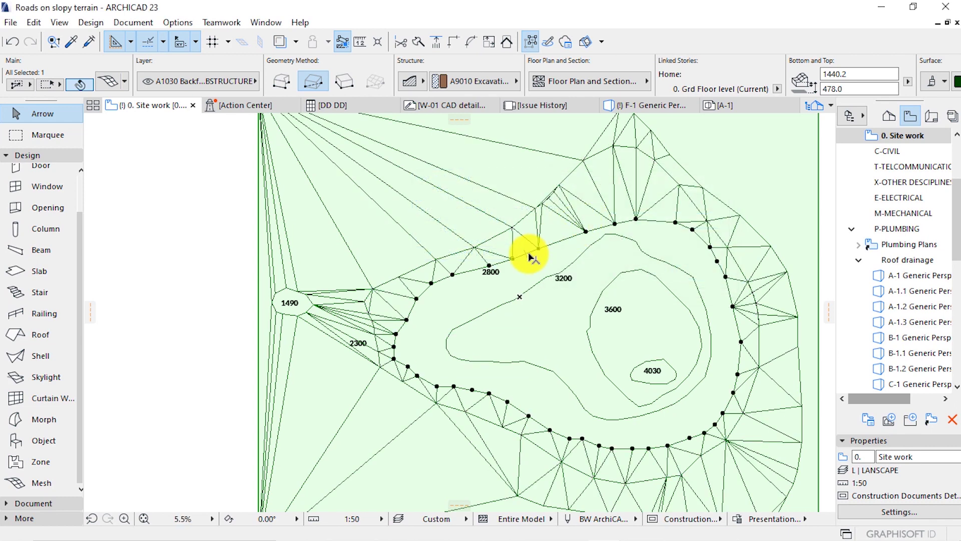
{"action": "left_click", "coordinate": [540, 250]}
{"action": "left_click", "coordinate": [540, 253]}
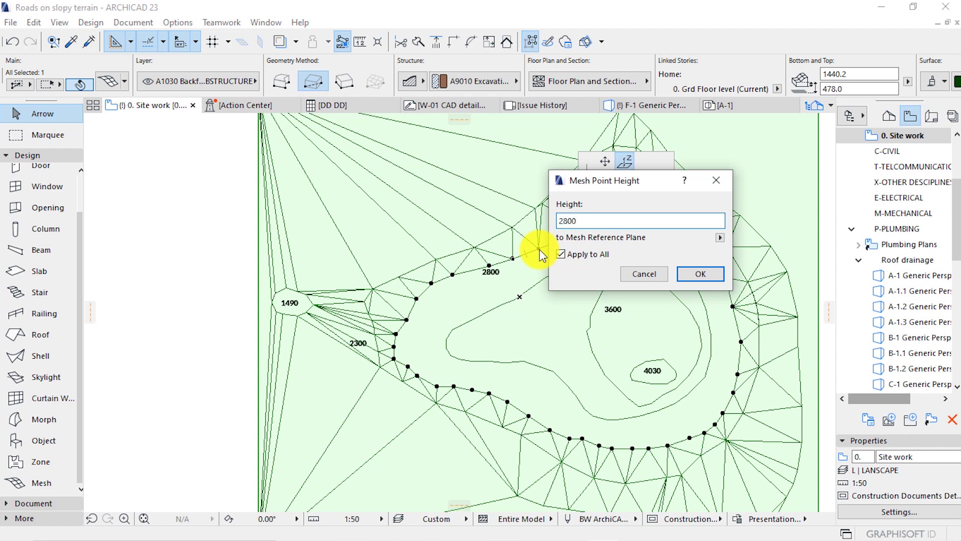
{"action": "key", "text": "Return"}
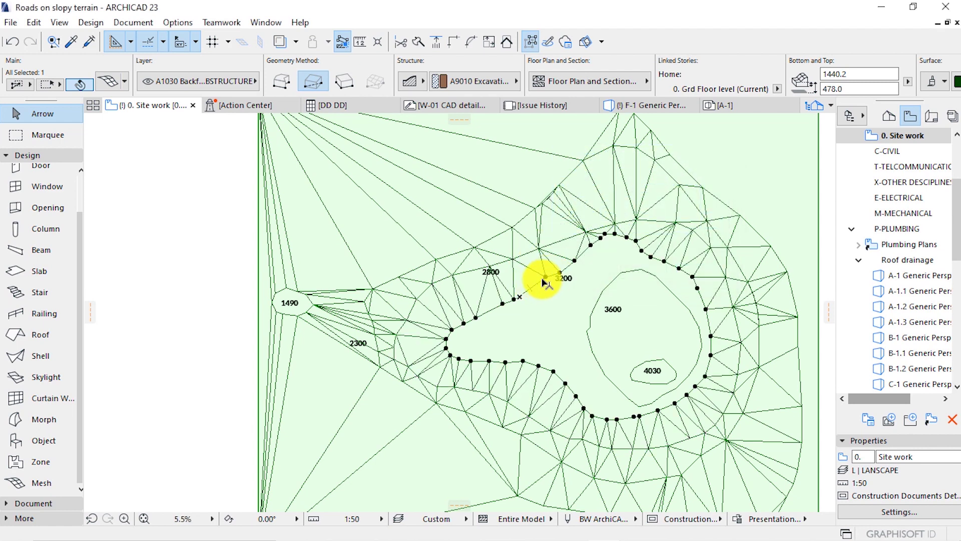
Set the height of all mesh points on the 3200 contour to 3200 relative to the mesh reference plane
{"action": "left_click", "coordinate": [543, 280]}
{"action": "left_click", "coordinate": [544, 278]}
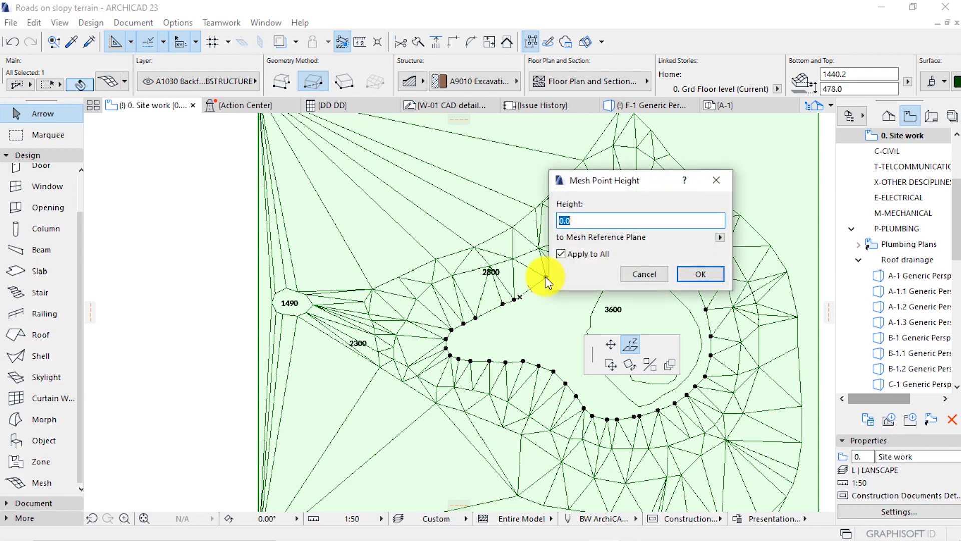
{"action": "type", "text": "3200"}
{"action": "key", "text": "Return"}
{"action": "scroll", "coordinate": [564, 258], "scroll_direction": "up", "scroll_amount": 3}
{"action": "left_click", "coordinate": [747, 318]}
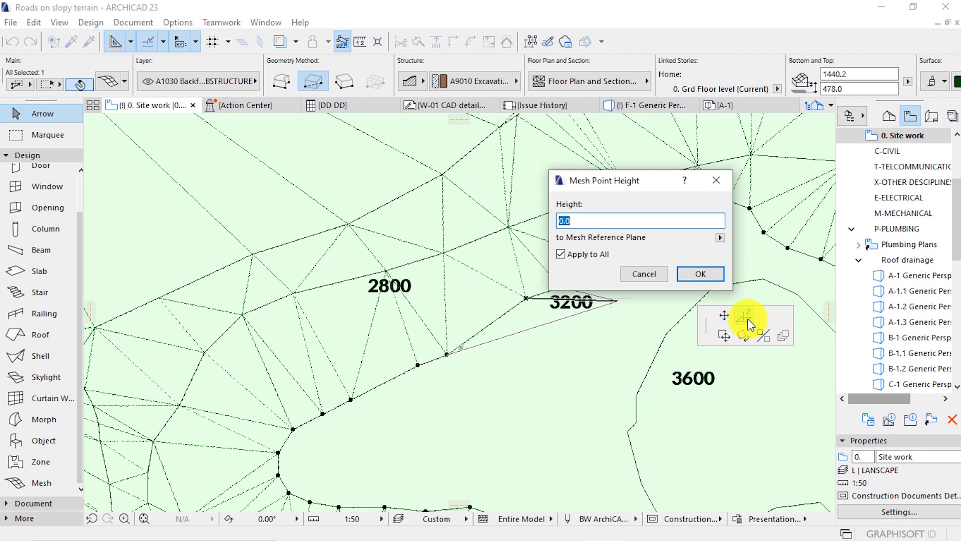
{"action": "key", "text": "Return"}
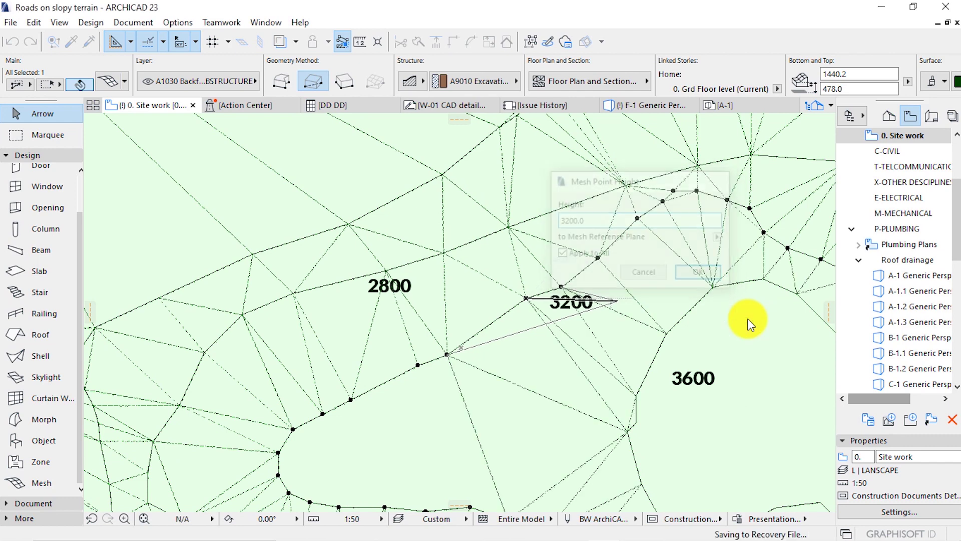
Set the mesh point heights of the 3600 contour to 3600 and the 4030 contour to 4030, and deselect the mesh
{"action": "scroll", "coordinate": [478, 275], "scroll_direction": "down", "scroll_amount": 4}
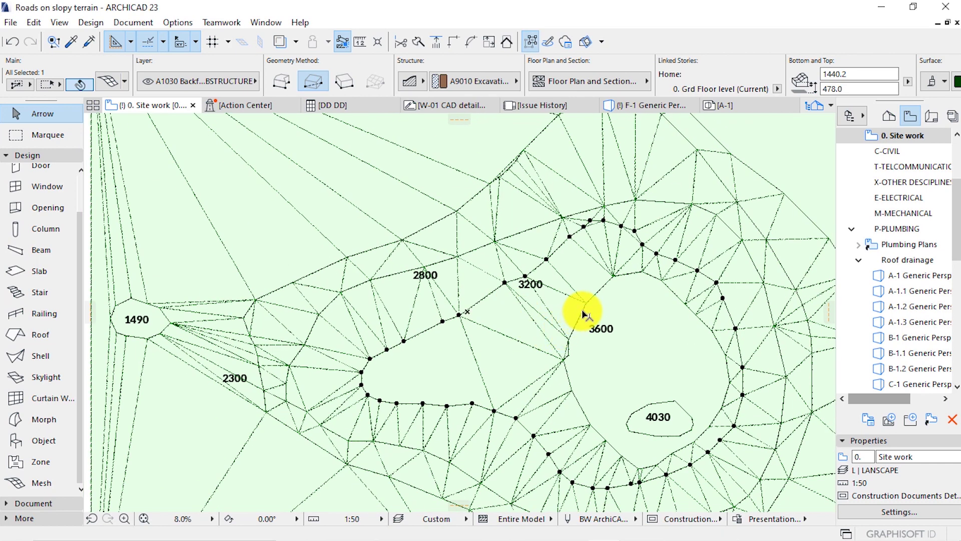
{"action": "left_click", "coordinate": [587, 305]}
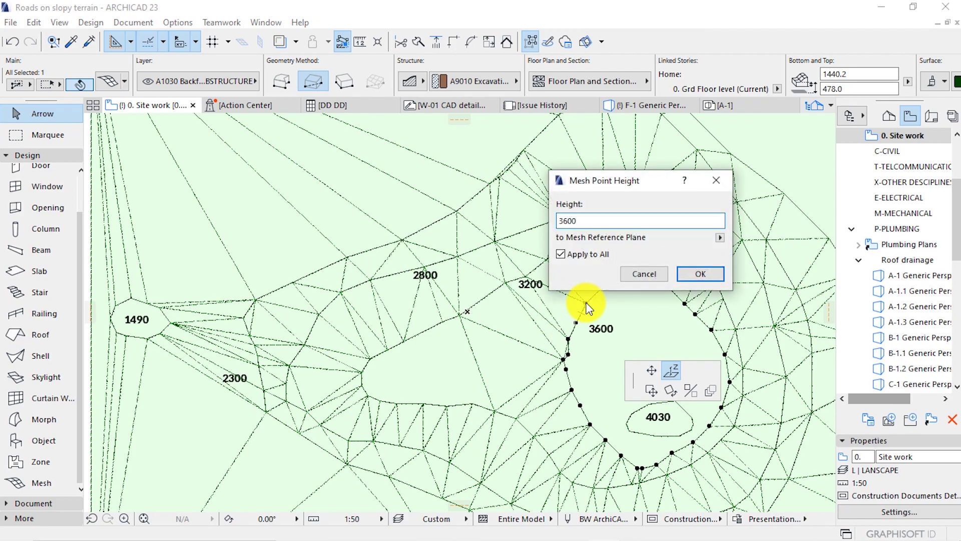
{"action": "key", "text": "Return"}
{"action": "scroll", "coordinate": [656, 410], "scroll_direction": "up", "scroll_amount": 5}
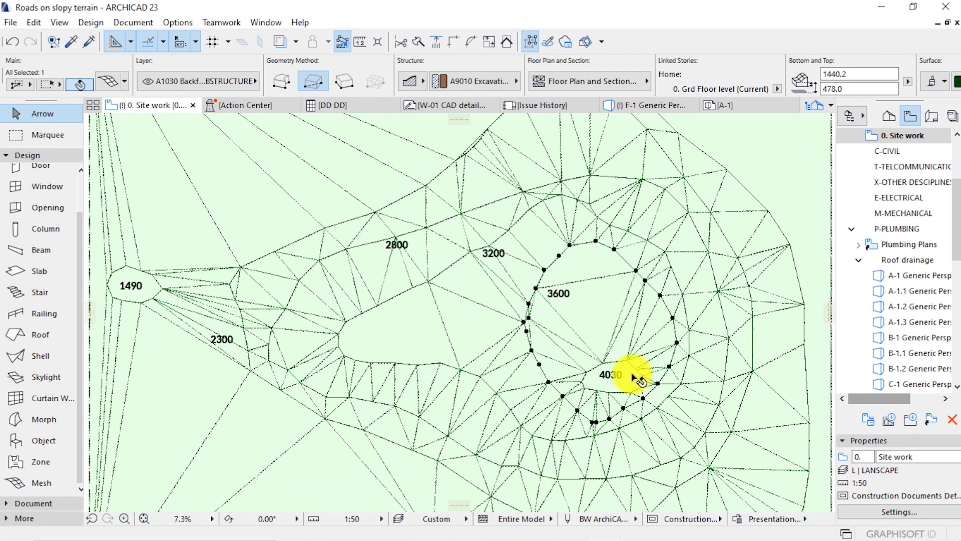
{"action": "scroll", "coordinate": [642, 390], "scroll_direction": "up", "scroll_amount": 2}
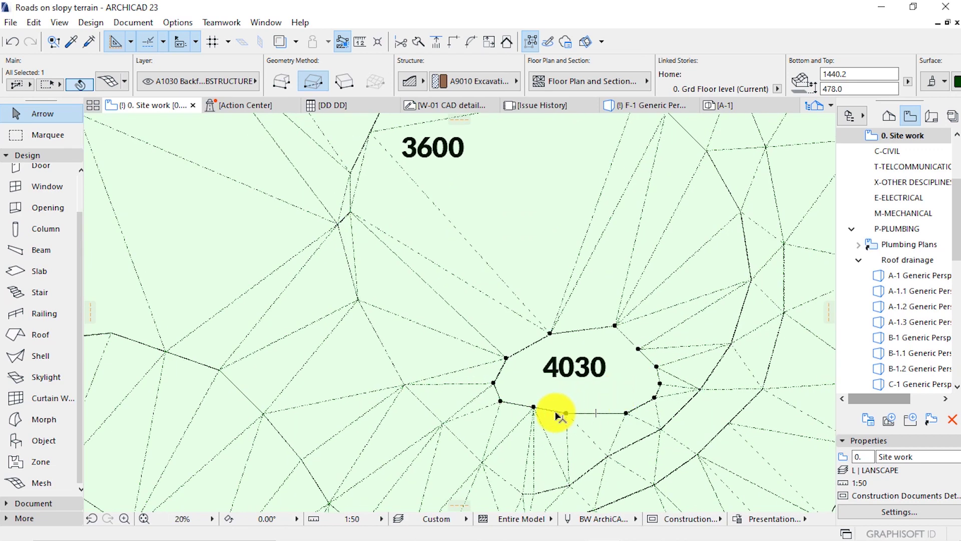
{"action": "left_click", "coordinate": [534, 407]}
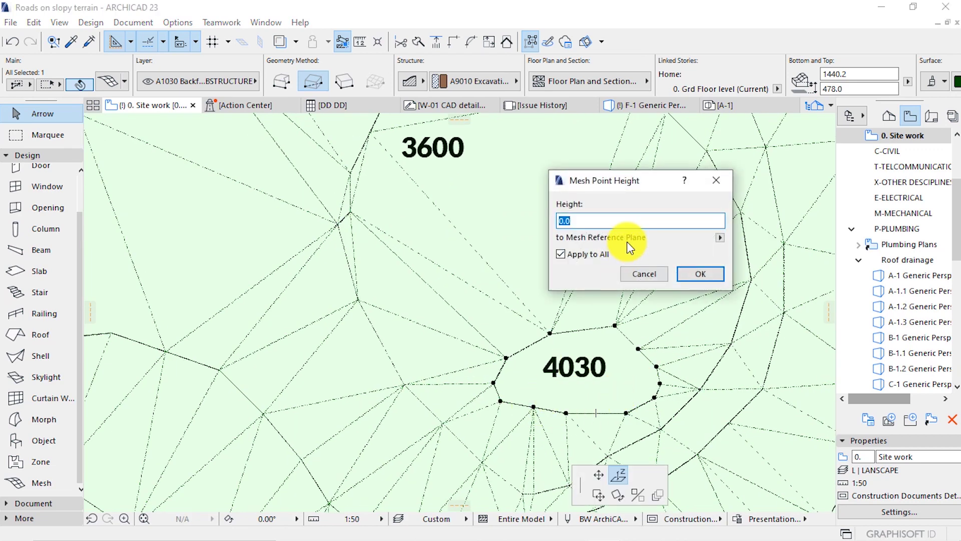
{"action": "type", "text": "4030"}
{"action": "key", "text": "Return"}
{"action": "scroll", "coordinate": [509, 262], "scroll_direction": "down", "scroll_amount": 3}
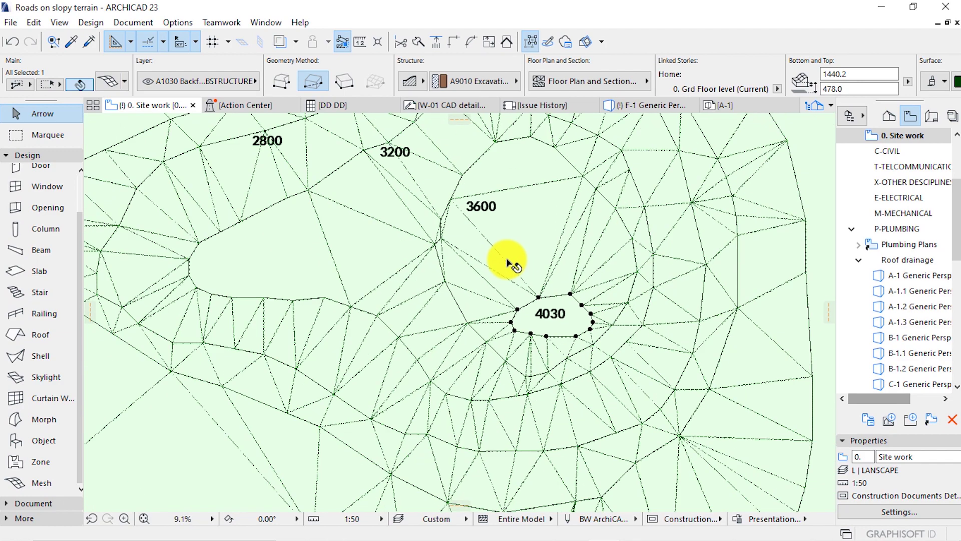
{"action": "scroll", "coordinate": [508, 261], "scroll_direction": "down", "scroll_amount": 2}
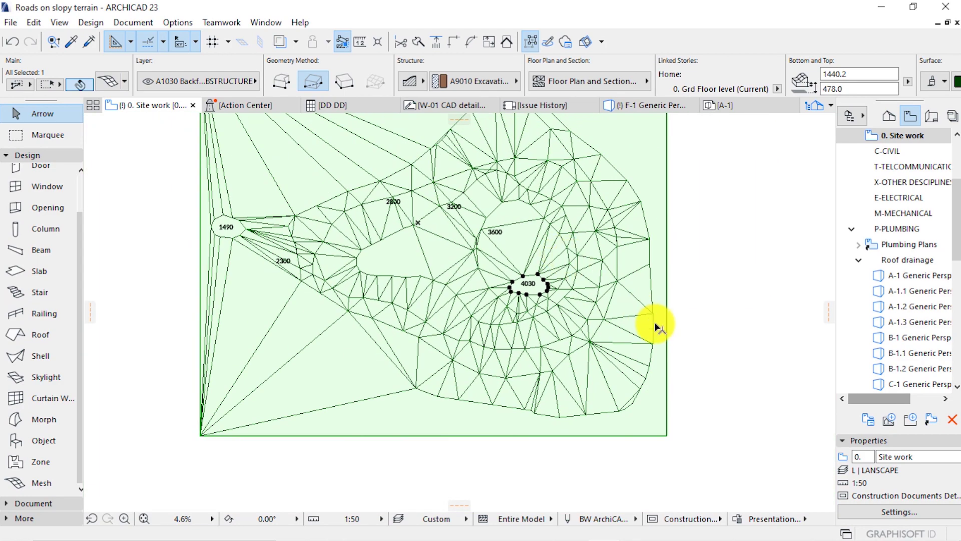
{"action": "key", "text": "Escape"}
Examine the terrain mesh in the 3D window from another angle and return to the floor plan
{"action": "scroll", "coordinate": [618, 337], "scroll_direction": "up", "scroll_amount": 2}
{"action": "scroll", "coordinate": [688, 393], "scroll_direction": "down", "scroll_amount": 2}
{"action": "scroll", "coordinate": [612, 400], "scroll_direction": "down", "scroll_amount": 2}
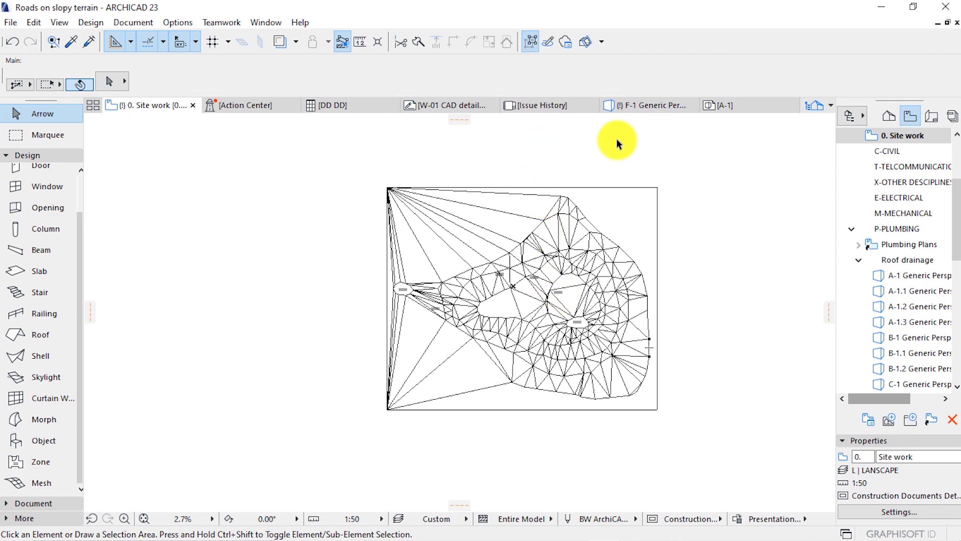
{"action": "key", "text": "F3"}
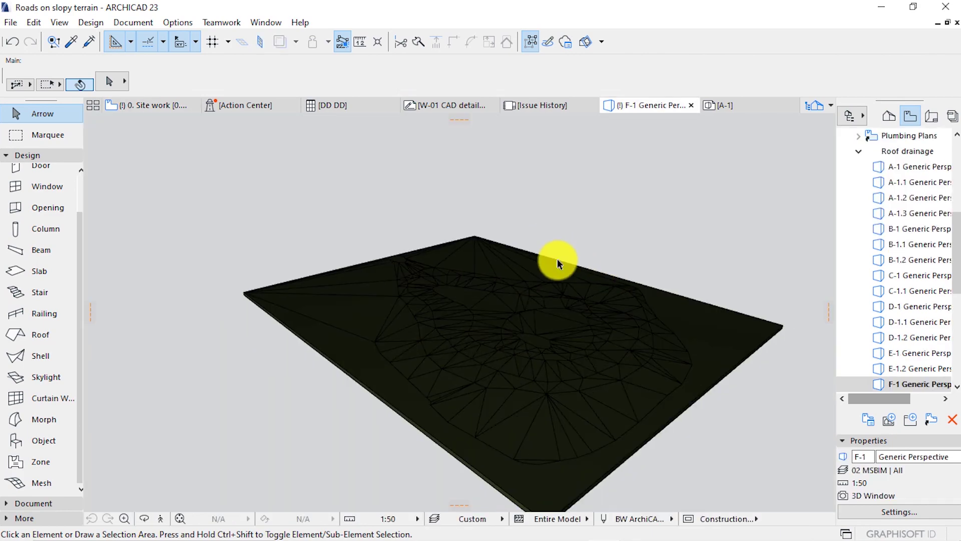
{"action": "middle_click_drag", "start_coordinate": [564, 255], "coordinate": [476, 281], "text": "shift"}
{"action": "key", "text": "F2"}
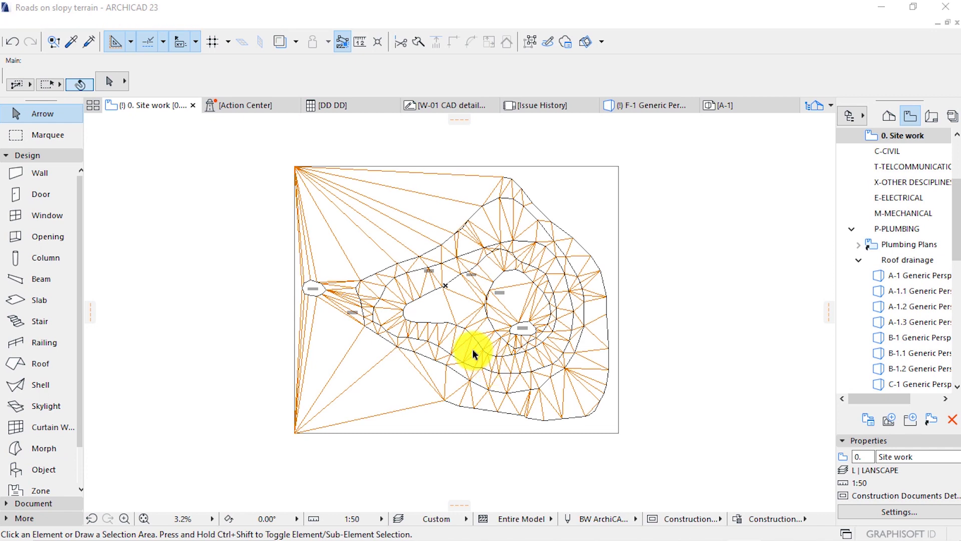
Draw a spline as the road line from the mesh's lower-left area, curving below the 4030 contour and around to the 3600 contour
{"action": "scroll", "coordinate": [473, 354], "scroll_direction": "up", "scroll_amount": 3}
{"action": "left_click", "coordinate": [20, 518]}
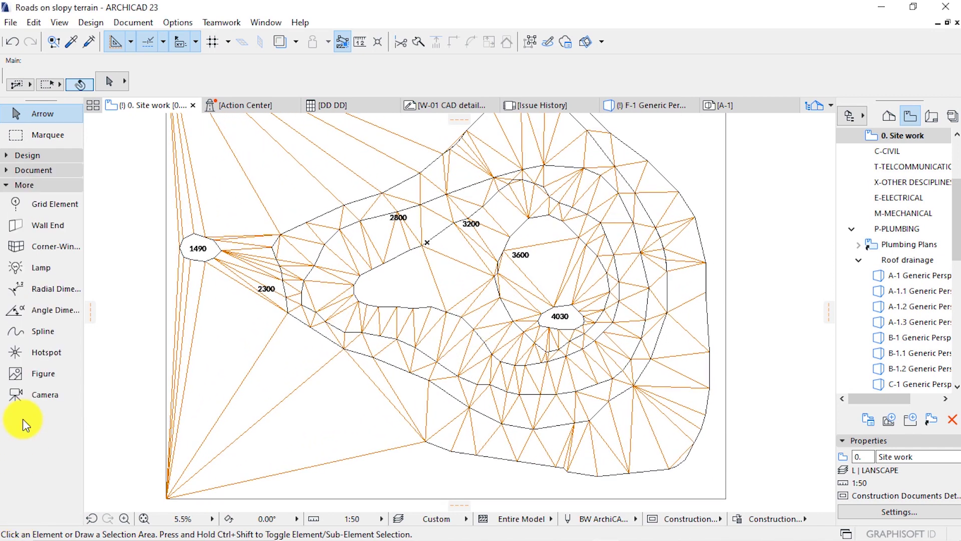
{"action": "left_click", "coordinate": [27, 333]}
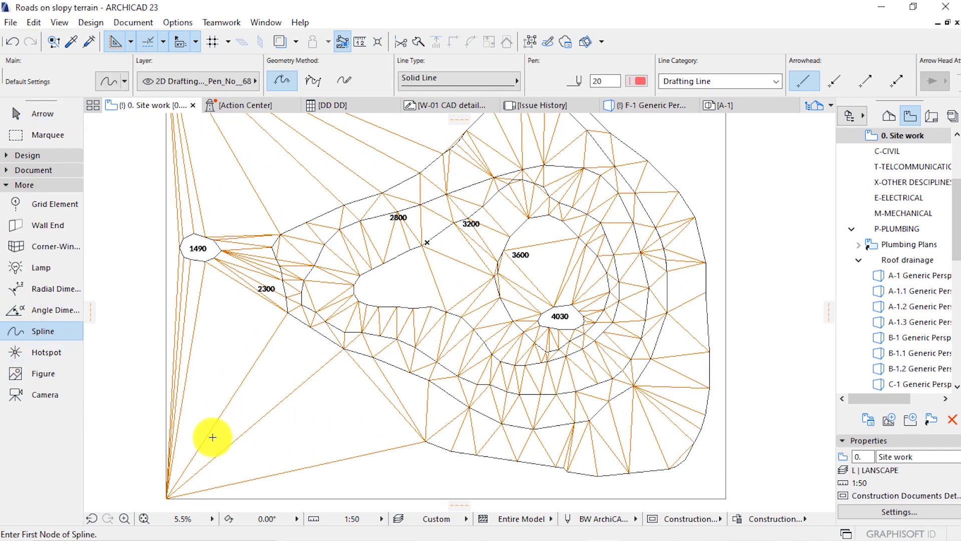
{"action": "left_click", "coordinate": [212, 437]}
{"action": "left_click", "coordinate": [264, 335]}
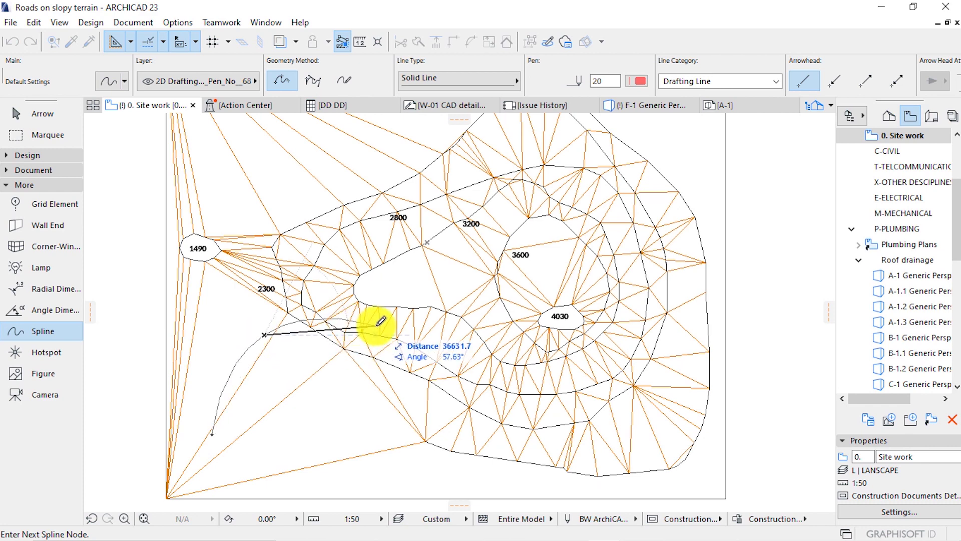
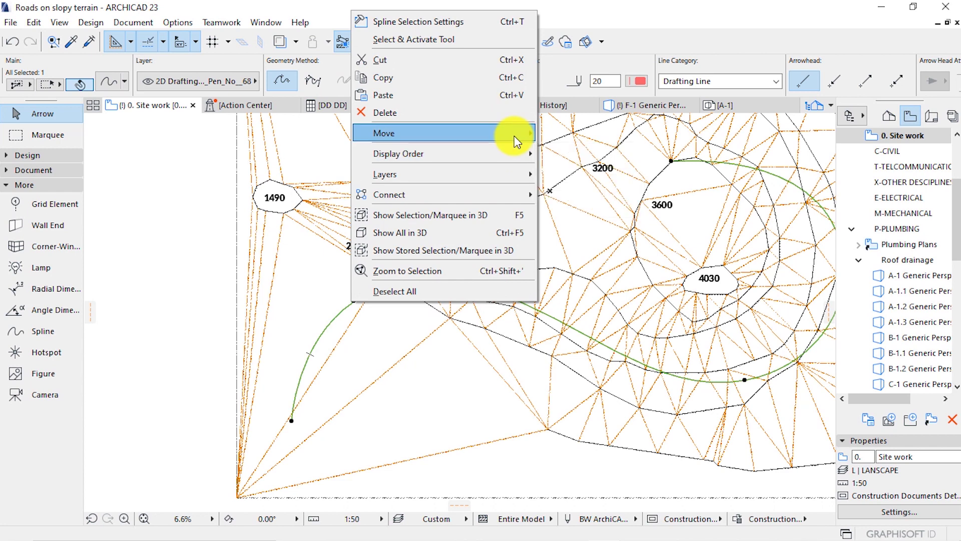
Offset a copy of the road spline by 4500 to the lower-right side of its starting point
{"action": "mouse_move", "coordinate": [515, 134]}
{"action": "left_click", "coordinate": [605, 206]}
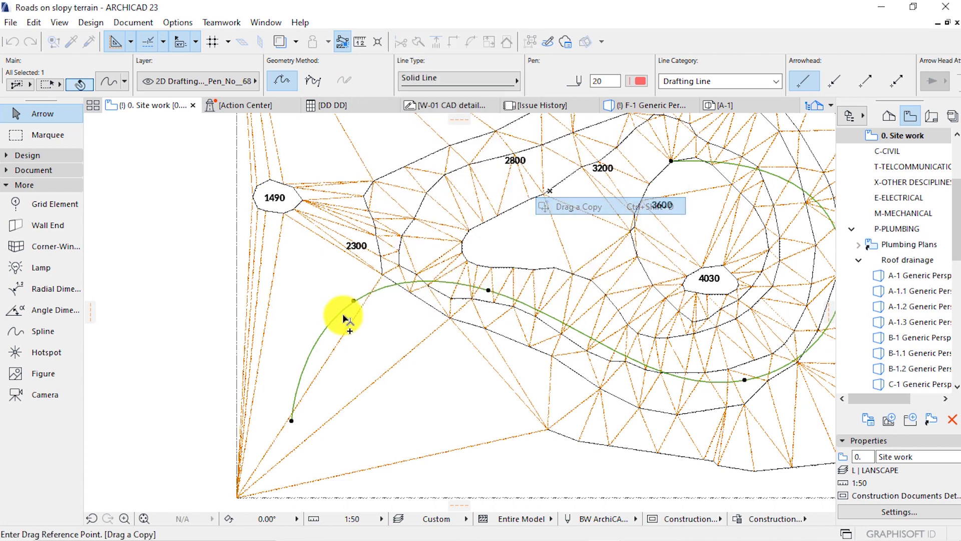
{"action": "left_click", "coordinate": [292, 420]}
{"action": "left_click", "coordinate": [294, 421]}
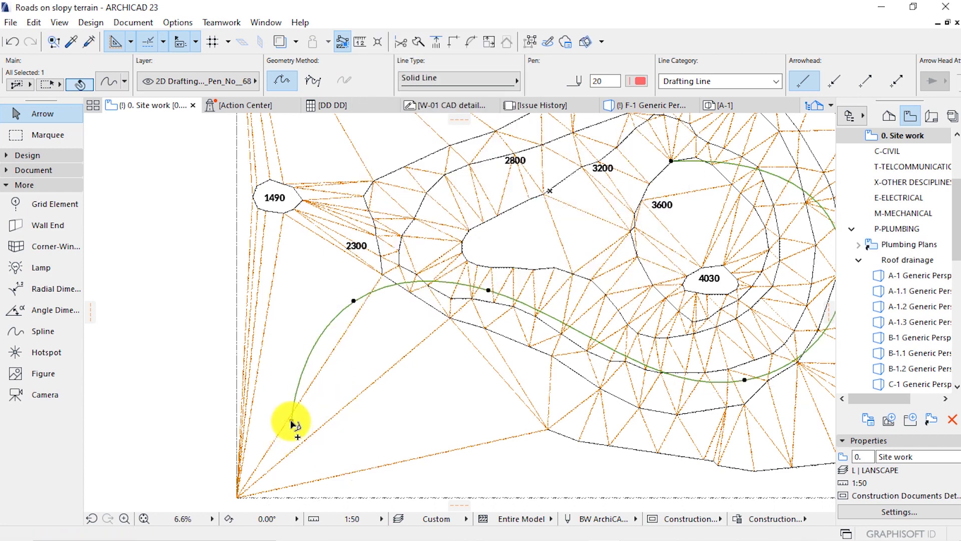
{"action": "left_click", "coordinate": [292, 422]}
{"action": "left_click", "coordinate": [292, 422]}
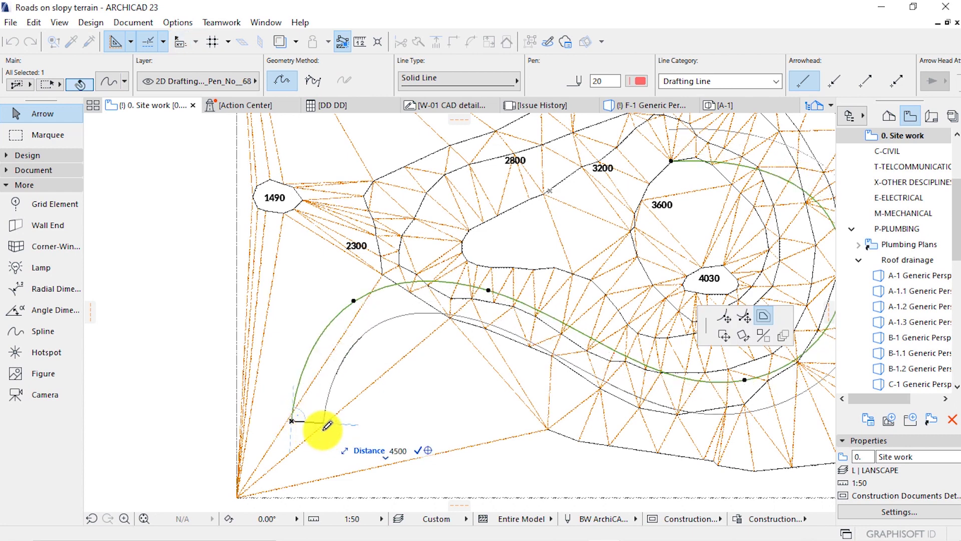
{"action": "key", "text": "Return"}
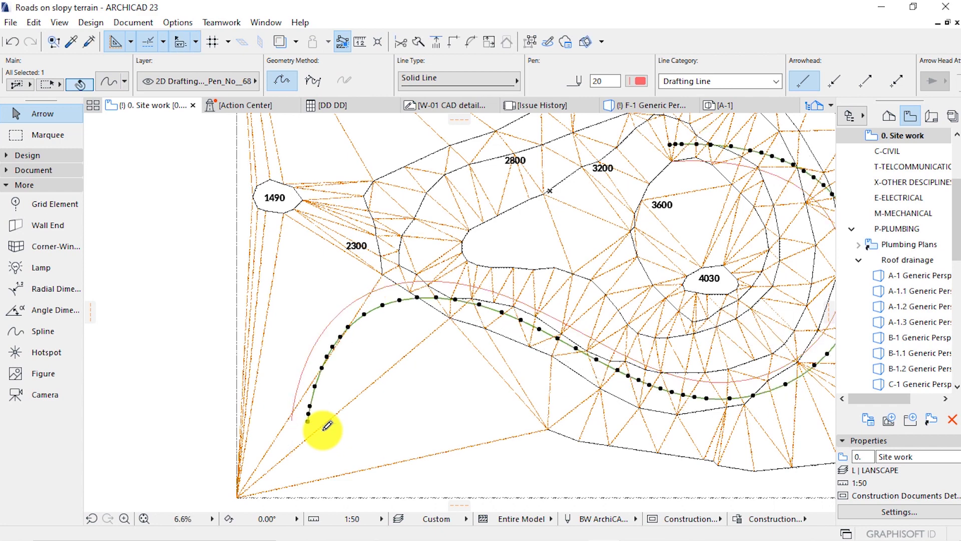
Offset a second copy of the original road spline to its opposite side, towards the mesh's left edge
{"action": "right_click", "coordinate": [292, 422]}
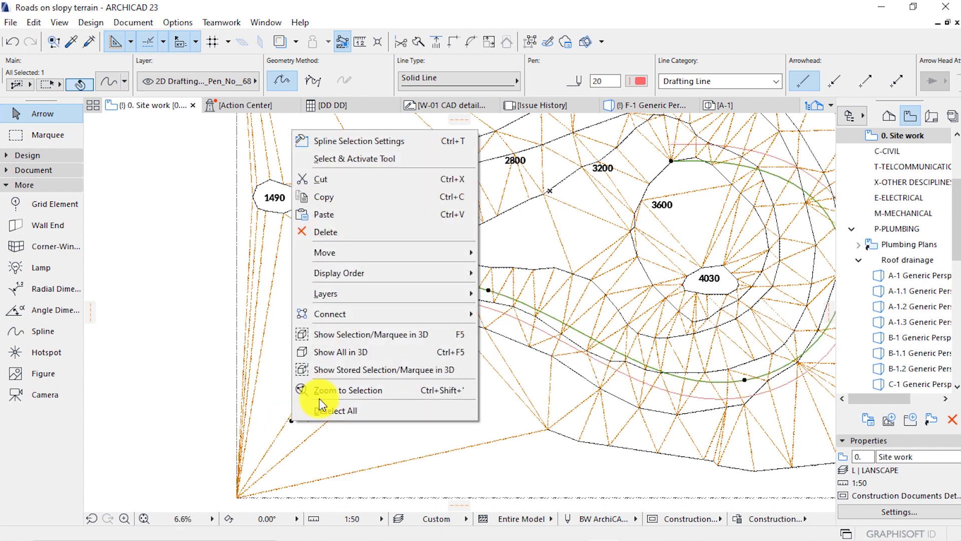
{"action": "mouse_move", "coordinate": [457, 253]}
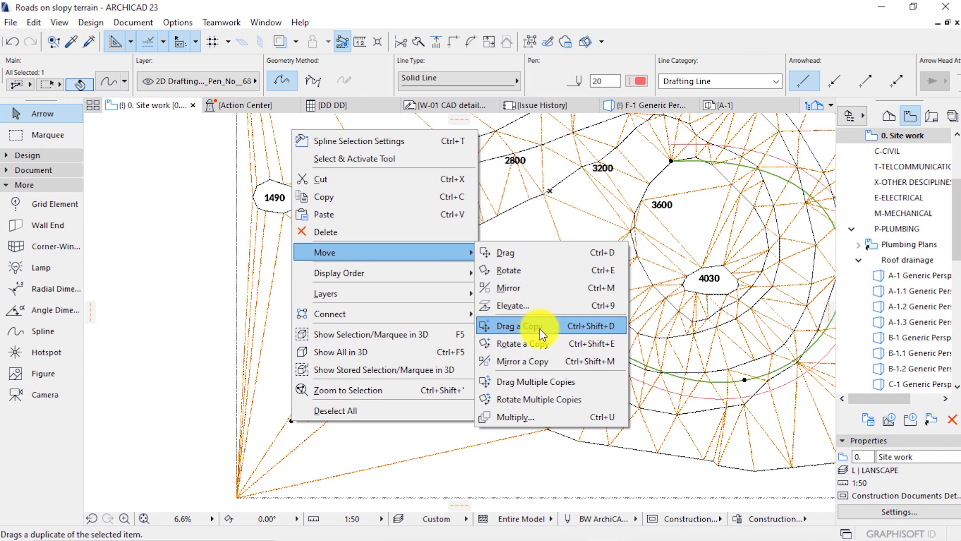
{"action": "left_click", "coordinate": [495, 326]}
{"action": "left_click", "coordinate": [292, 422]}
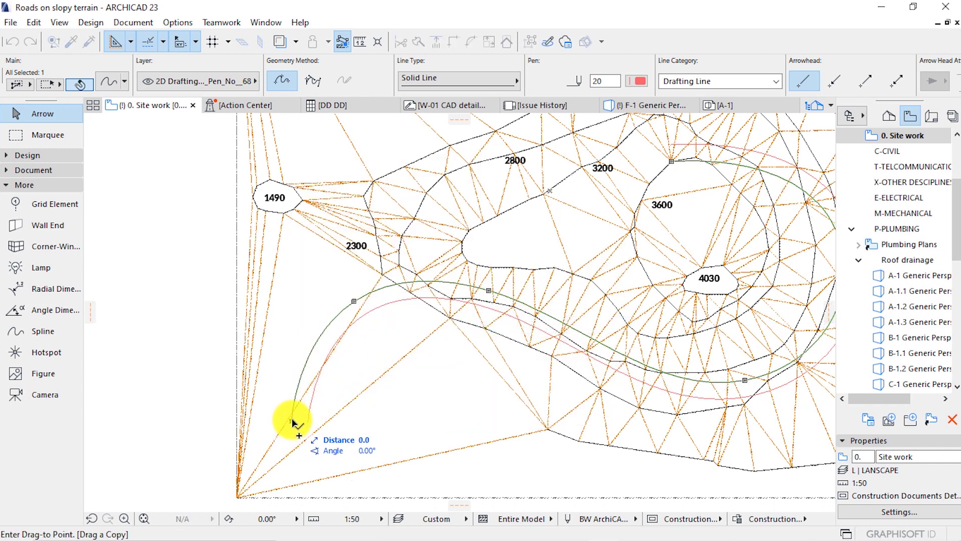
{"action": "left_click", "coordinate": [291, 422]}
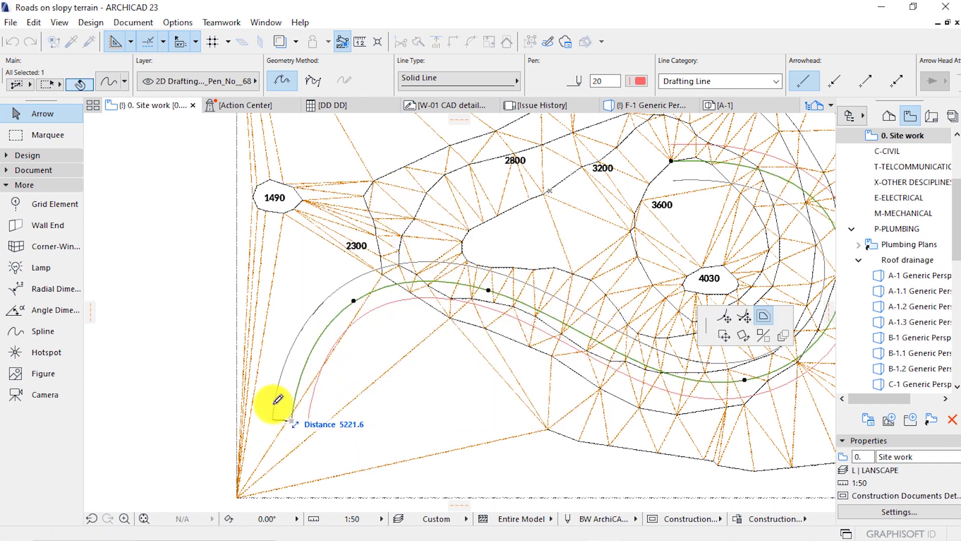
{"action": "key", "text": "Return"}
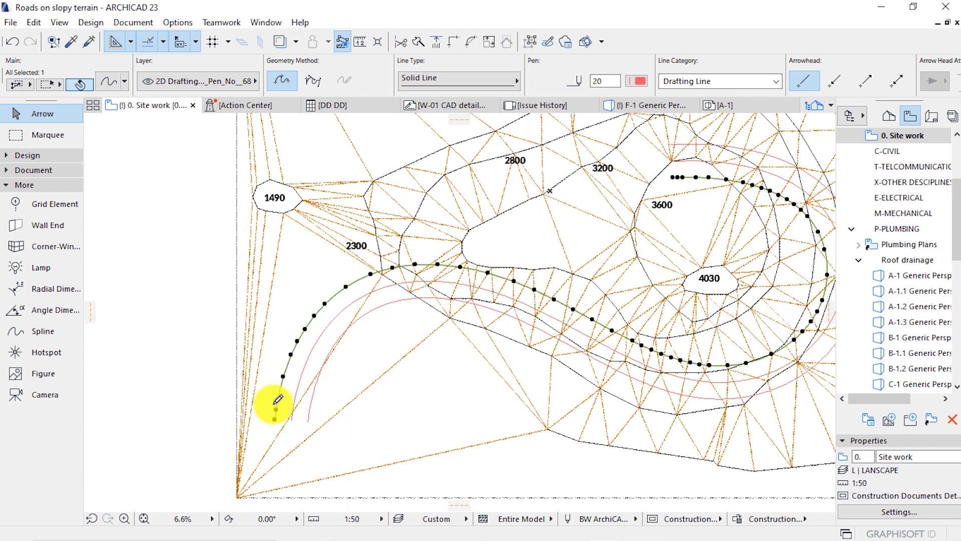
{"action": "scroll", "coordinate": [267, 425], "scroll_direction": "up", "scroll_amount": 3}
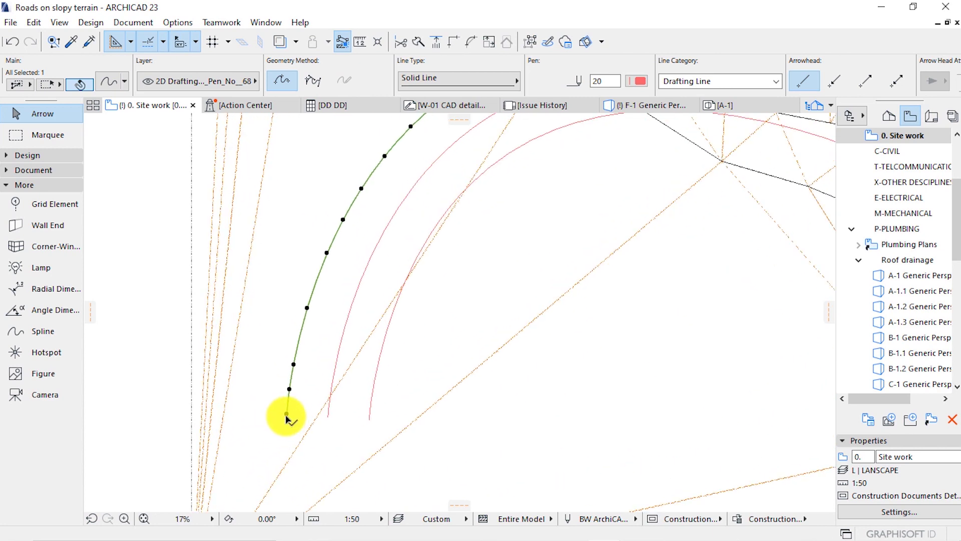
Offset a copy of the road's left edge spline inward by 500, towards the original centre spline
{"action": "right_click", "coordinate": [286, 415]}
{"action": "mouse_move", "coordinate": [429, 250]}
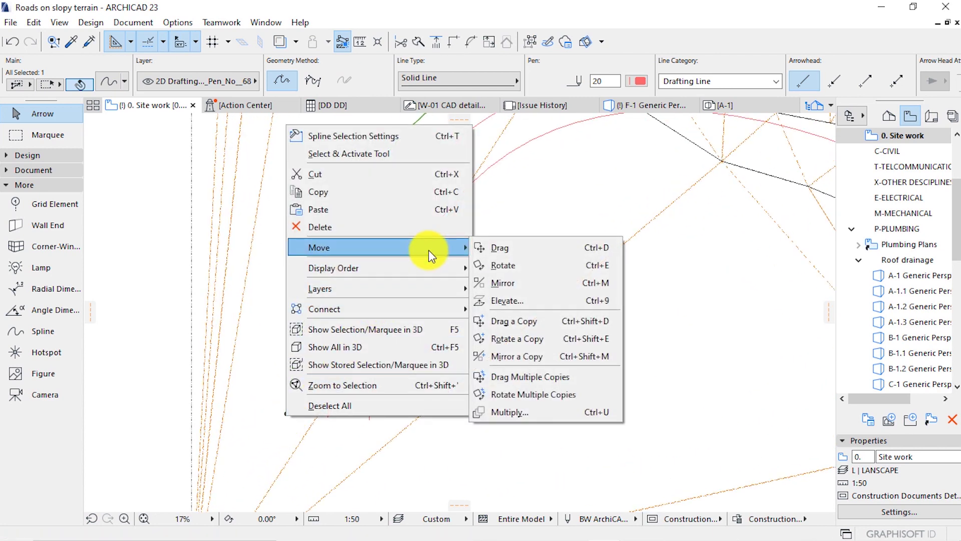
{"action": "left_click", "coordinate": [551, 323]}
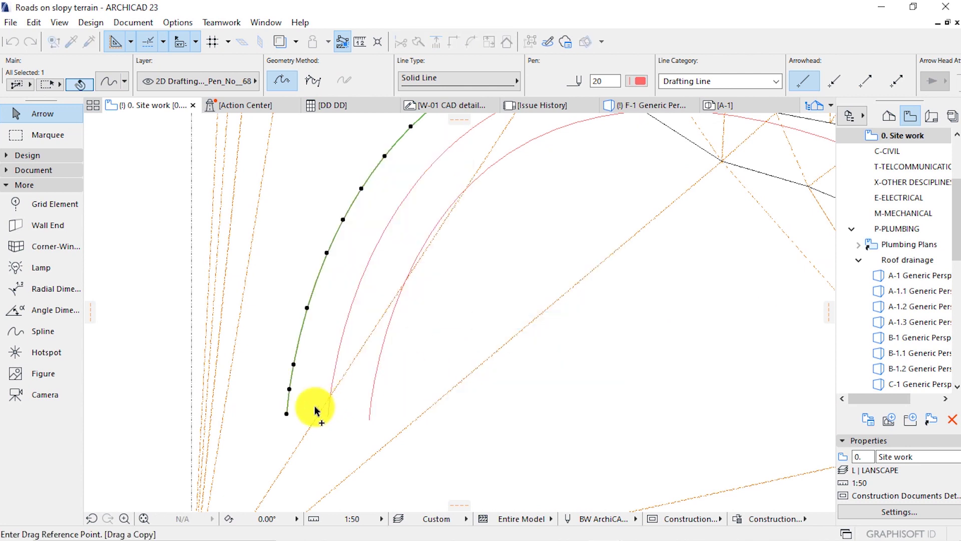
{"action": "left_click", "coordinate": [286, 416]}
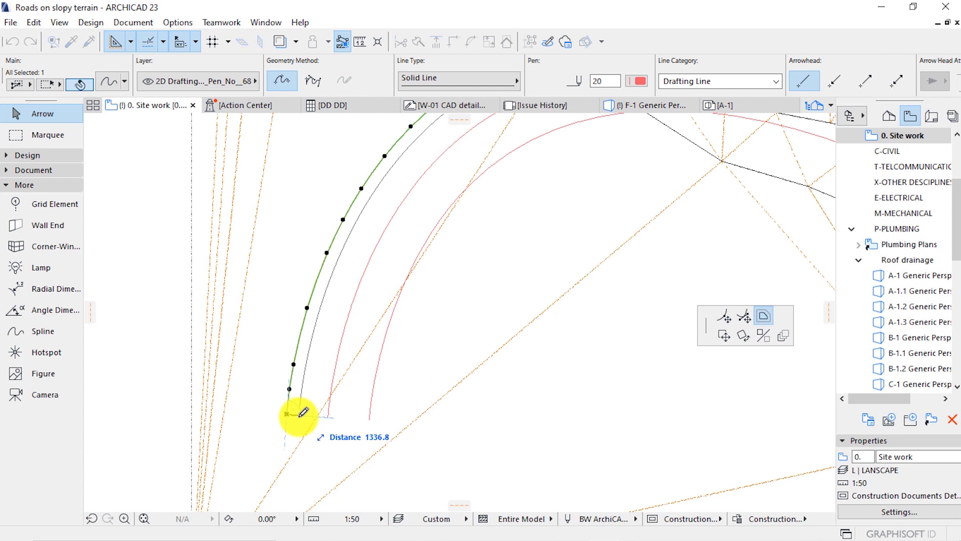
{"action": "type", "text": "500"}
{"action": "key", "text": "Return"}
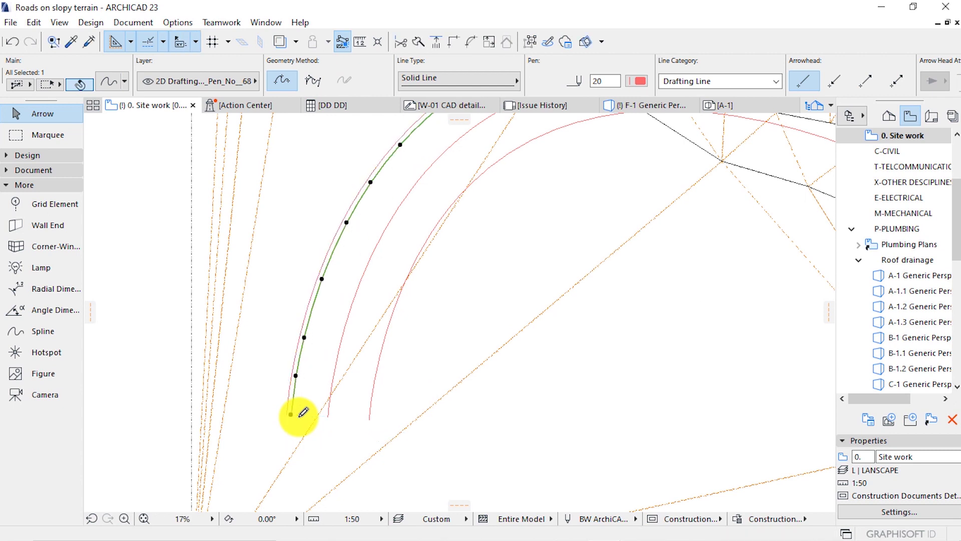
Offset a copy of the road's right edge spline inward by 500 and clear the selection
{"action": "left_click", "coordinate": [369, 420]}
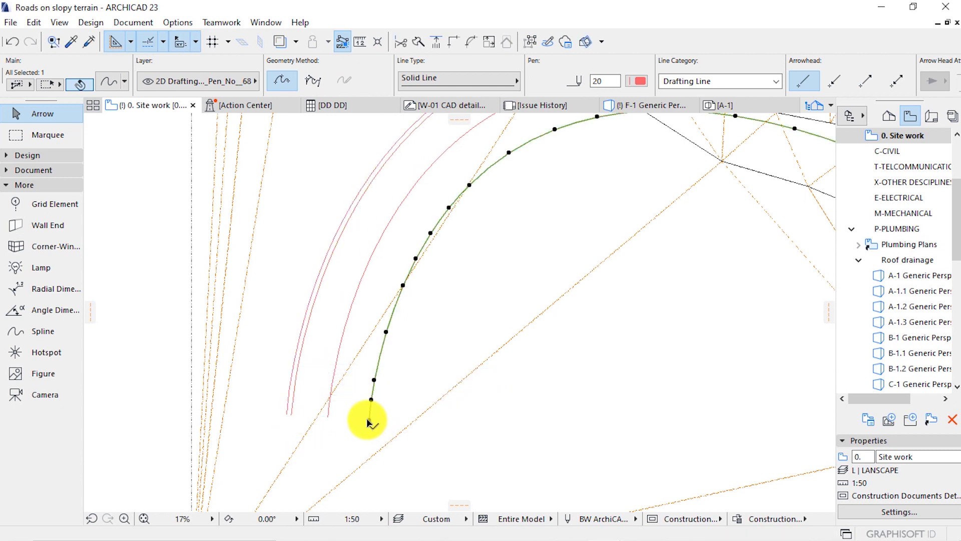
{"action": "right_click", "coordinate": [369, 421]}
{"action": "mouse_move", "coordinate": [488, 256]}
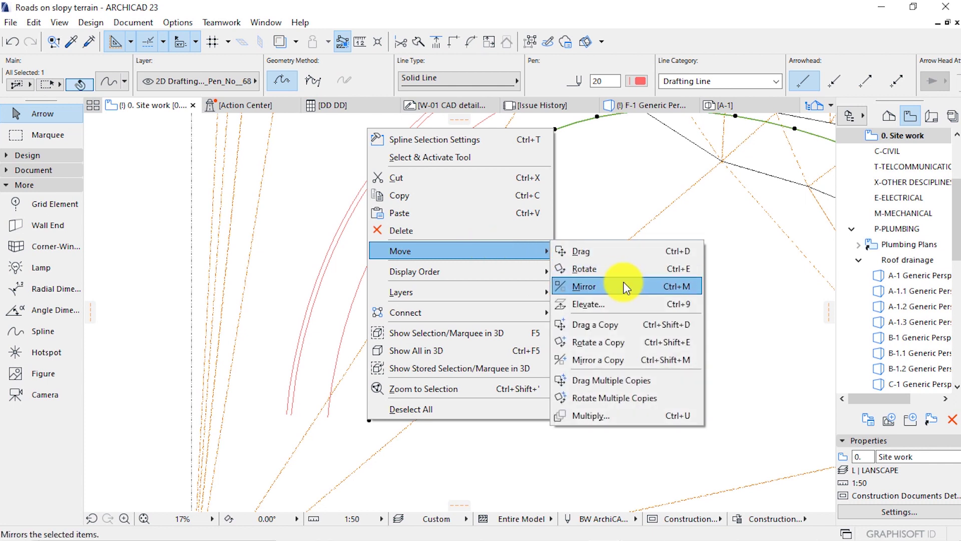
{"action": "left_click", "coordinate": [620, 324]}
{"action": "left_click", "coordinate": [371, 423]}
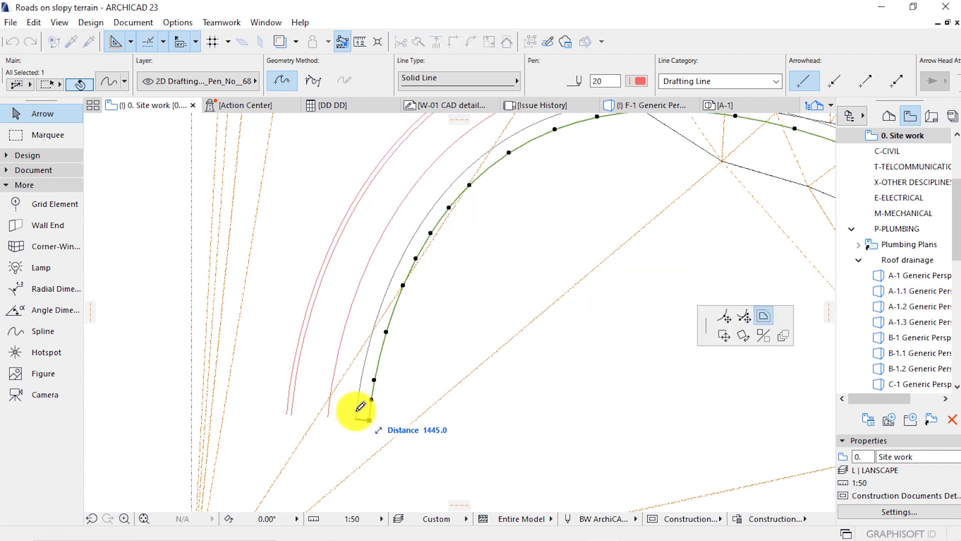
{"action": "type", "text": "500"}
{"action": "key", "text": "Return"}
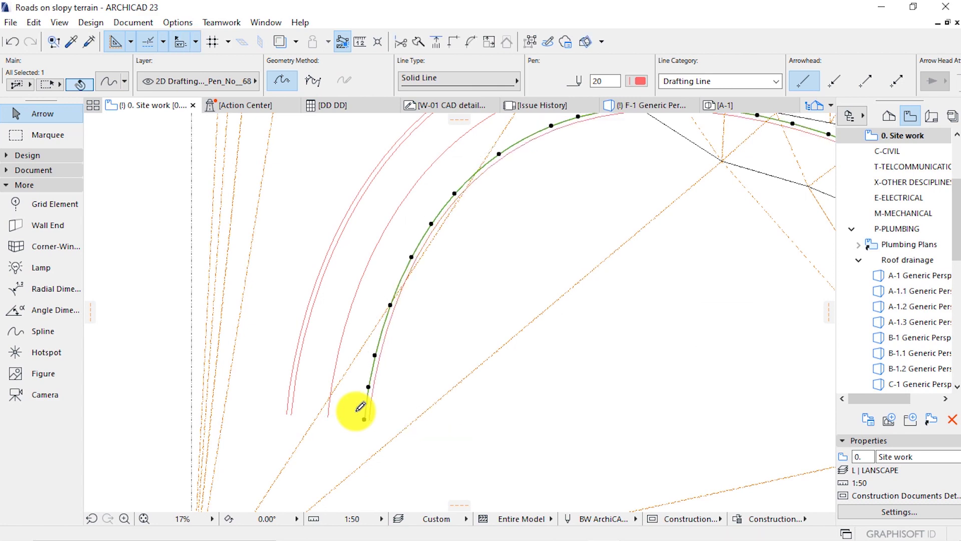
{"action": "scroll", "coordinate": [300, 373], "scroll_direction": "up", "scroll_amount": 3}
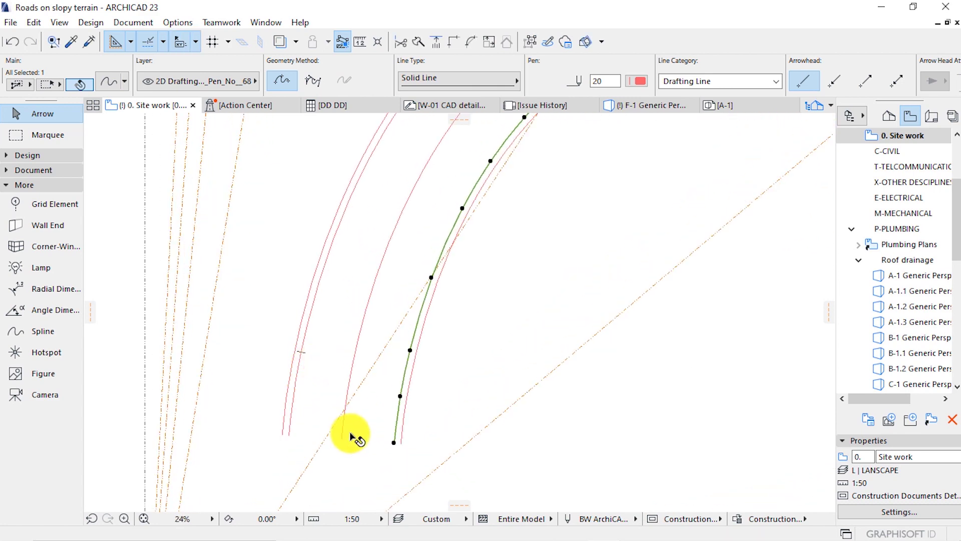
{"action": "scroll", "coordinate": [361, 406], "scroll_direction": "down", "scroll_amount": 3}
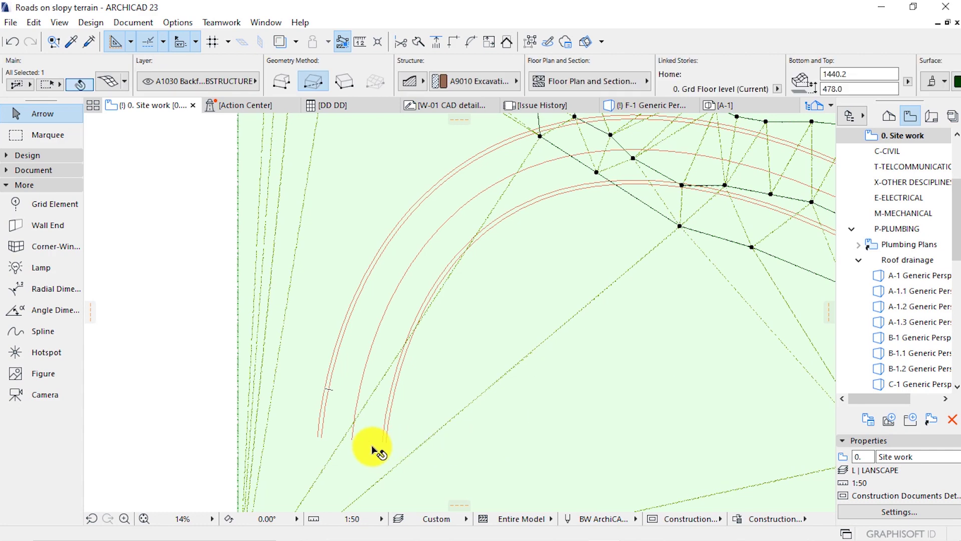
{"action": "key", "text": "Escape"}
Offset the outermost right edge spline itself outward, away from the road centre, without making a copy
{"action": "scroll", "coordinate": [360, 446], "scroll_direction": "up", "scroll_amount": 3}
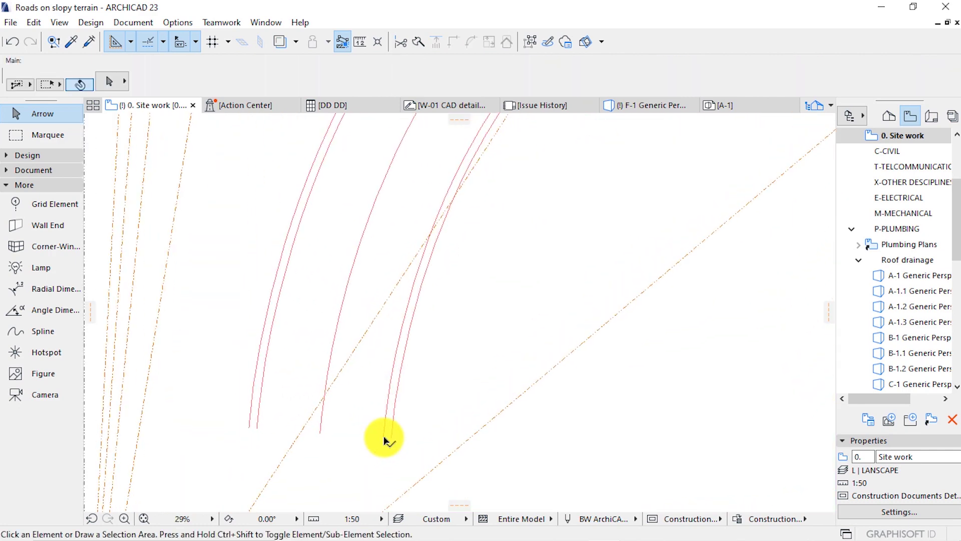
{"action": "scroll", "coordinate": [386, 445], "scroll_direction": "down", "scroll_amount": 3}
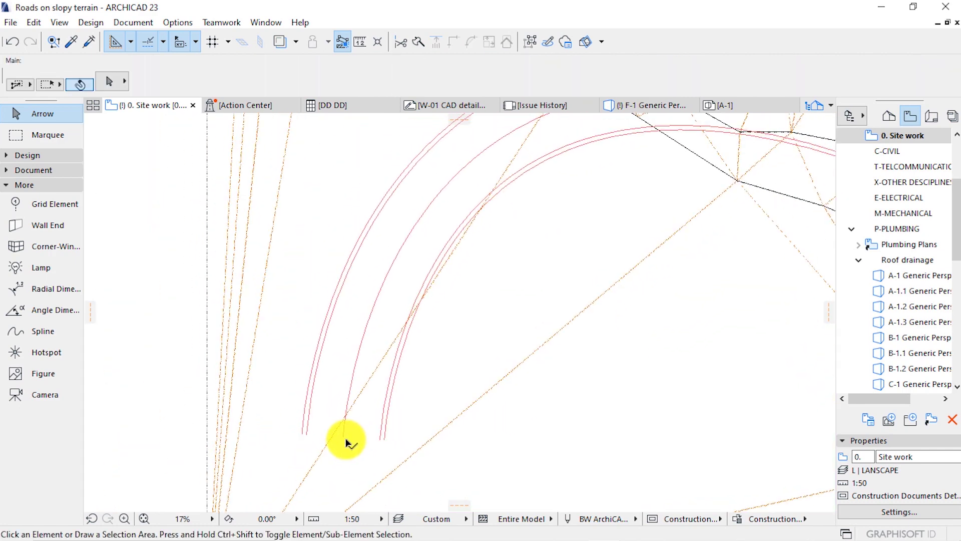
{"action": "scroll", "coordinate": [300, 450], "scroll_direction": "down", "scroll_amount": 3}
{"action": "scroll", "coordinate": [296, 444], "scroll_direction": "up", "scroll_amount": 5}
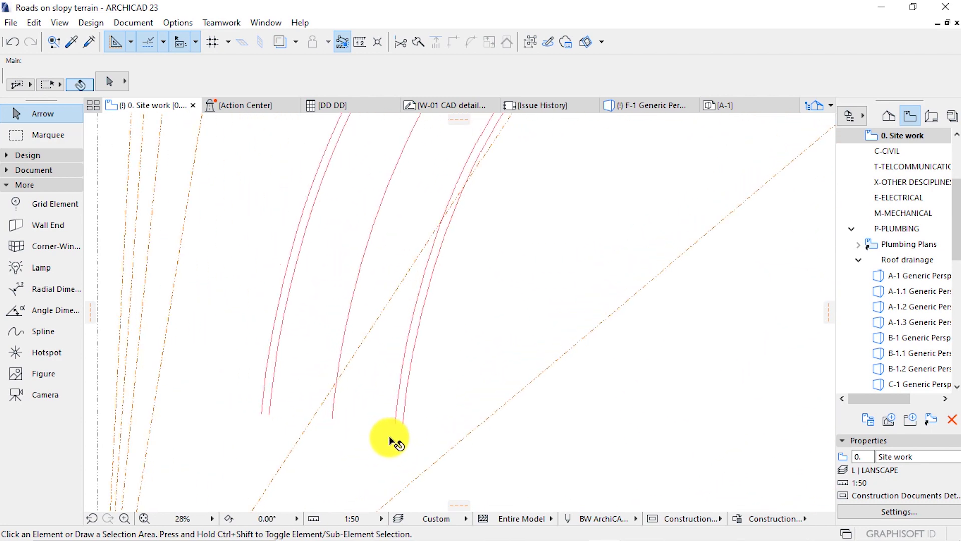
{"action": "left_click", "coordinate": [404, 423]}
{"action": "left_click", "coordinate": [405, 424]}
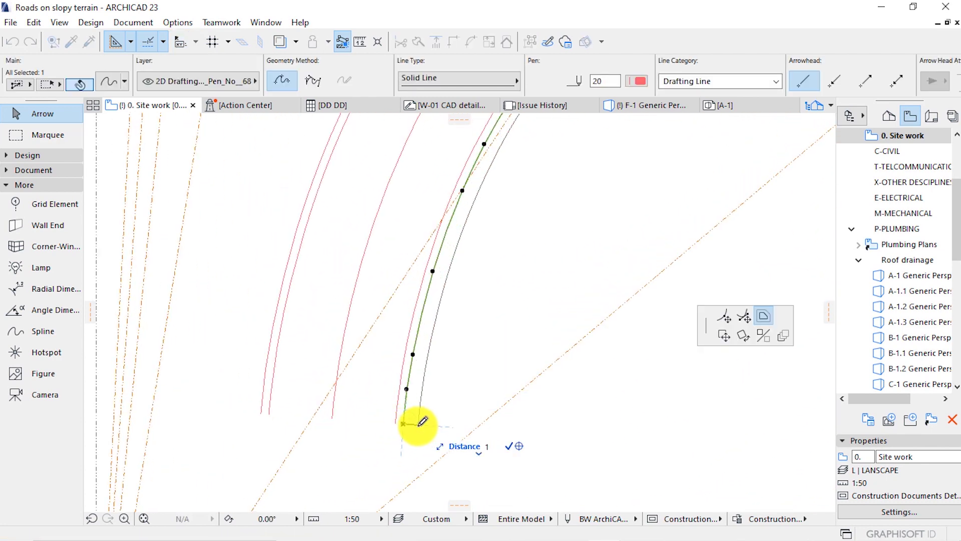
{"action": "key", "text": "Return"}
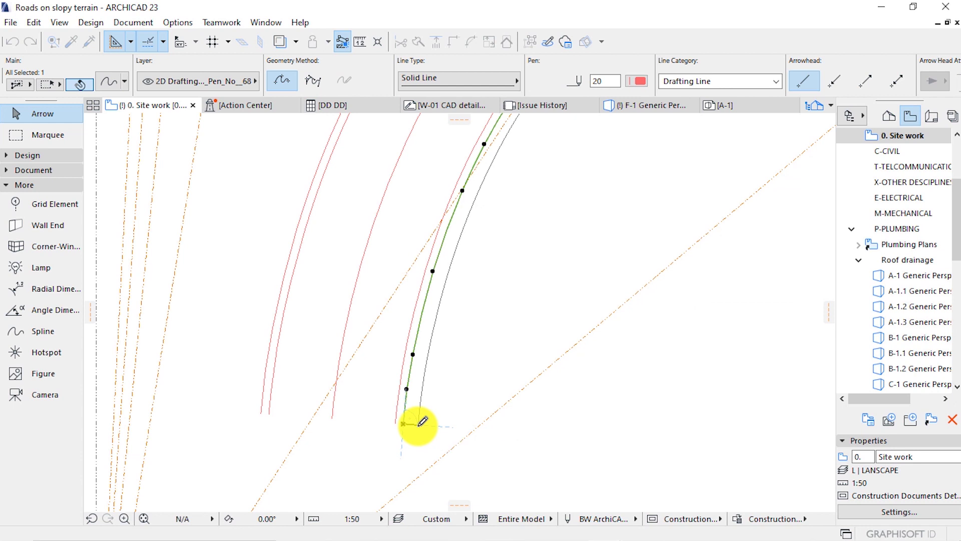
Offset the outermost left edge spline itself outward by 500 and deselect it
{"action": "left_click", "coordinate": [260, 414]}
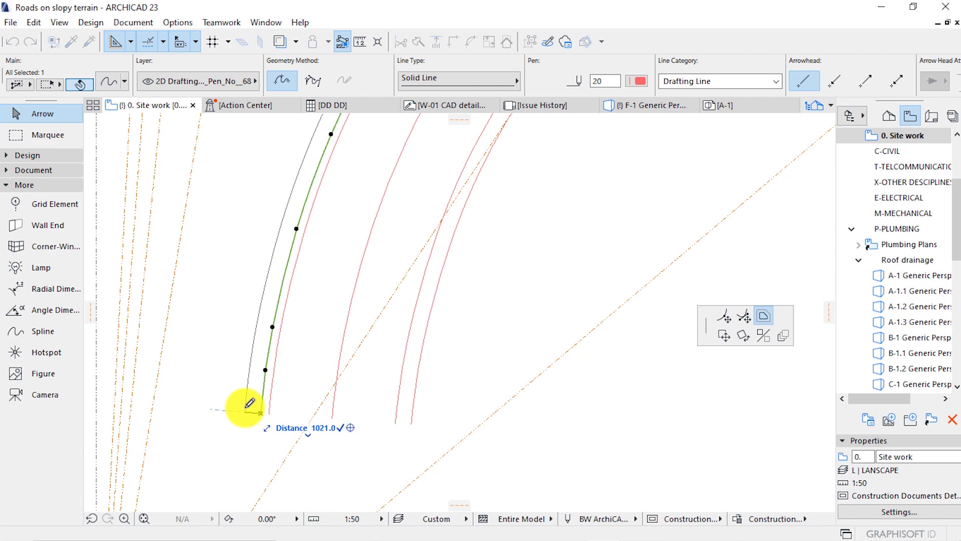
{"action": "type", "text": "500"}
{"action": "key", "text": "Return"}
{"action": "key", "text": "Escape"}
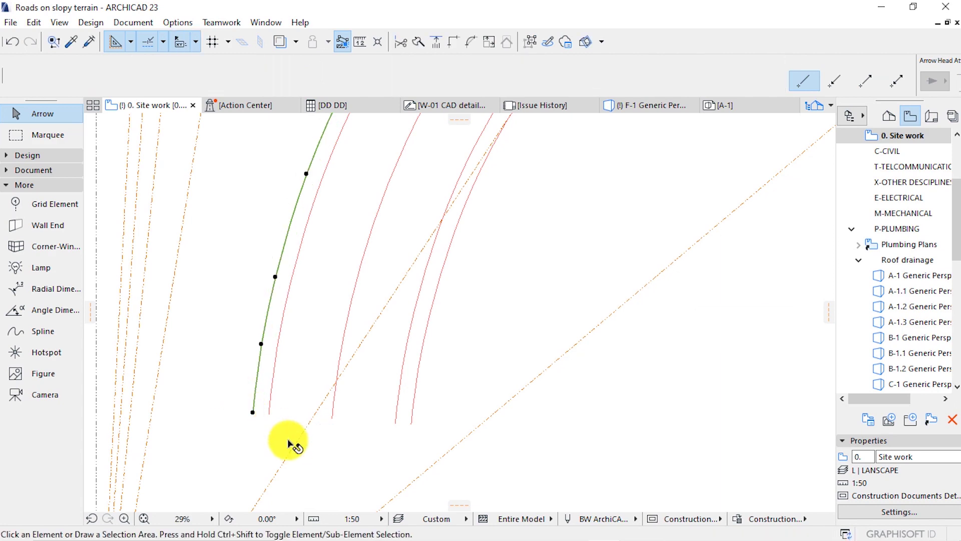
Create a concrete wall 8500 thick with a Center reference line, tracing the road's centre spline with the Magic Wand
{"action": "scroll", "coordinate": [261, 386], "scroll_direction": "down", "scroll_amount": 3}
{"action": "scroll", "coordinate": [281, 351], "scroll_direction": "down", "scroll_amount": 2}
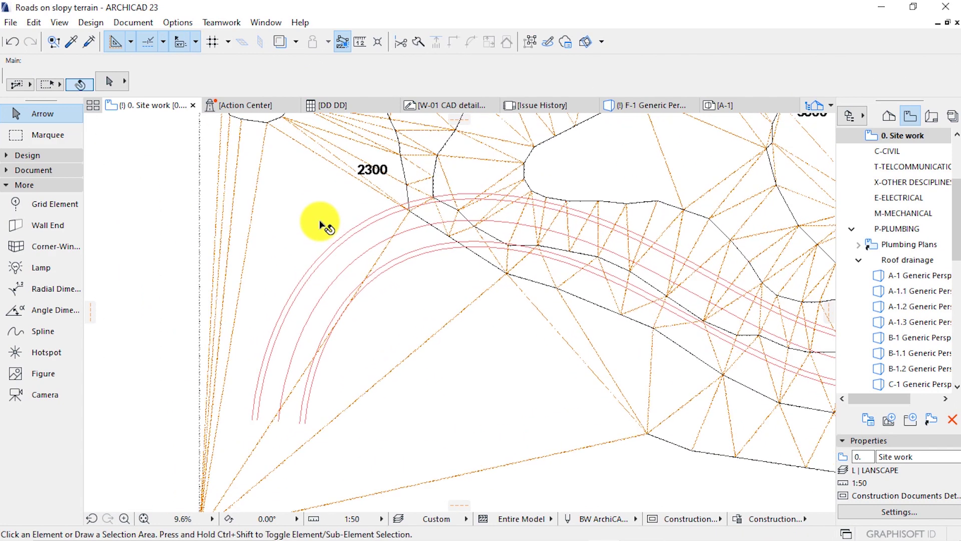
{"action": "left_click", "coordinate": [41, 155]}
{"action": "left_click", "coordinate": [29, 172]}
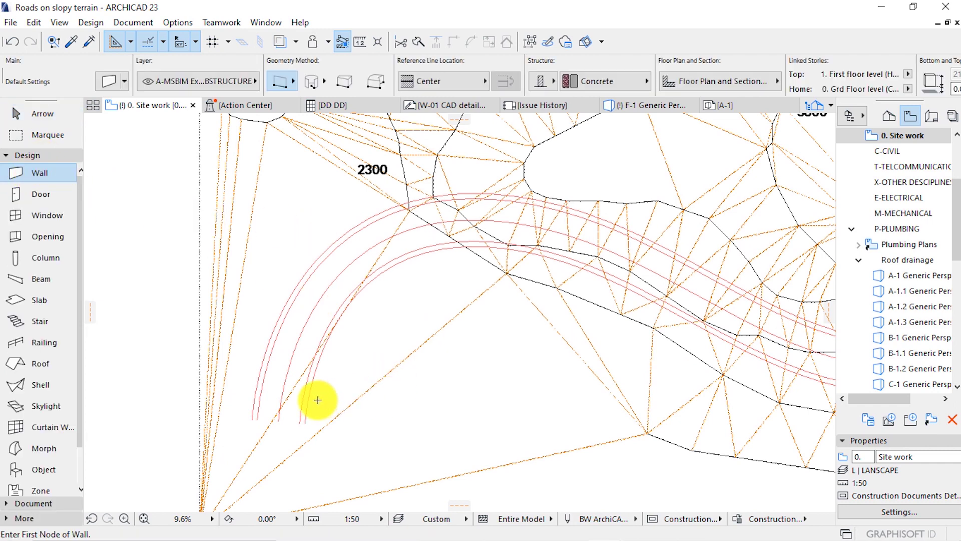
{"action": "left_click", "coordinate": [461, 86]}
{"action": "left_click", "coordinate": [506, 95]}
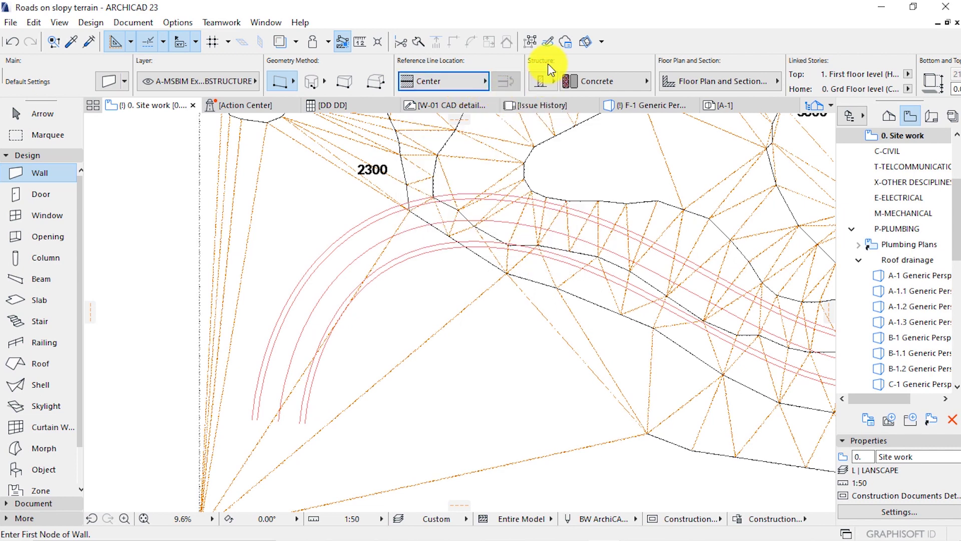
{"action": "scroll", "coordinate": [548, 68], "scroll_direction": "down", "scroll_amount": 6}
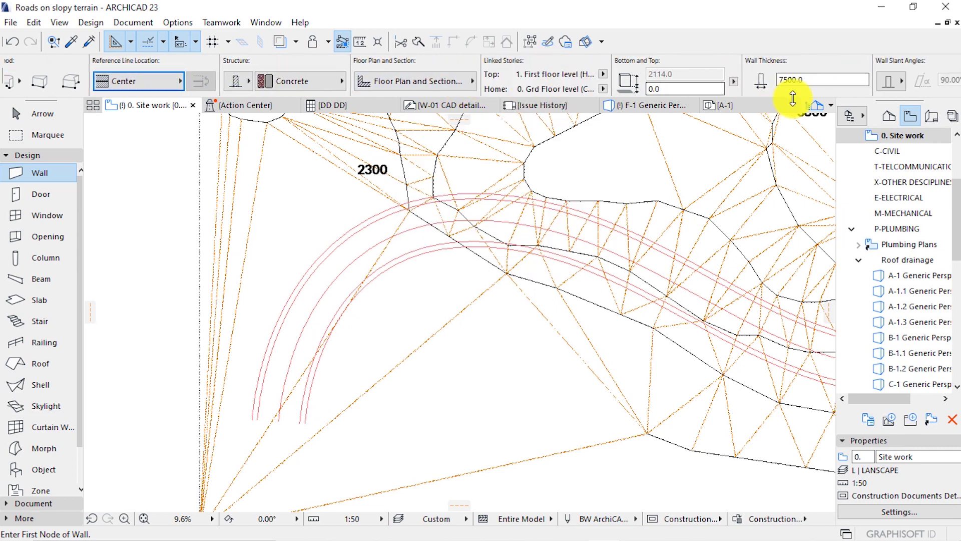
{"action": "left_click", "coordinate": [809, 80]}
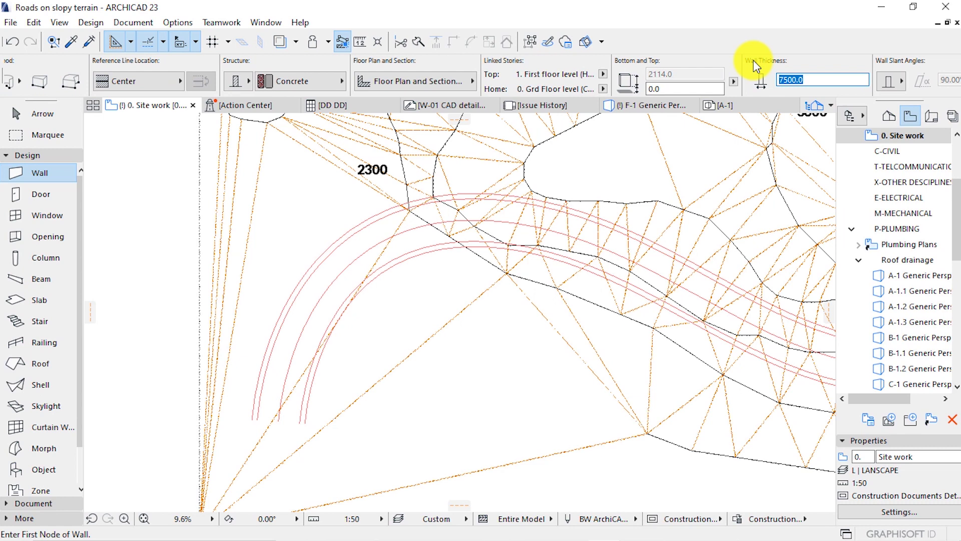
{"action": "type", "text": "8500"}
{"action": "key", "text": "Return"}
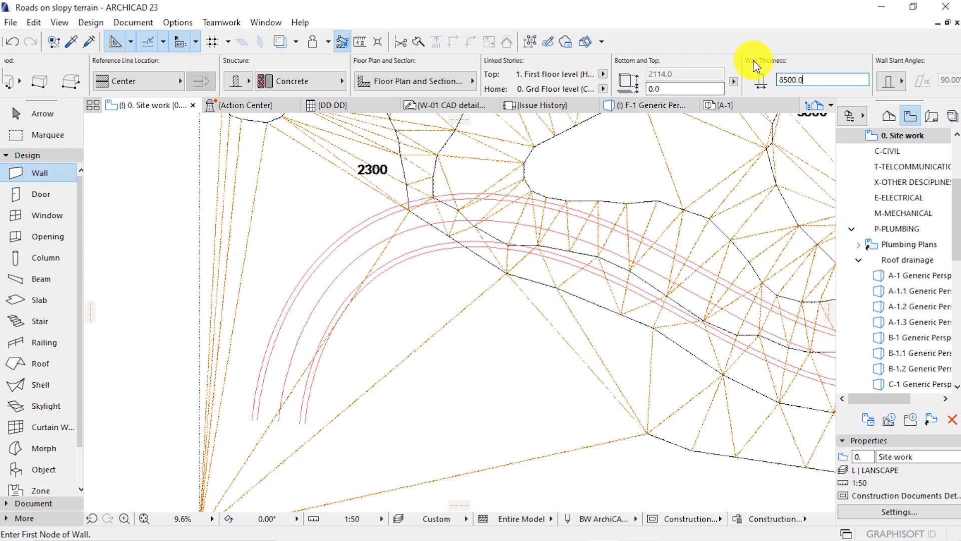
{"action": "left_click", "coordinate": [342, 271]}
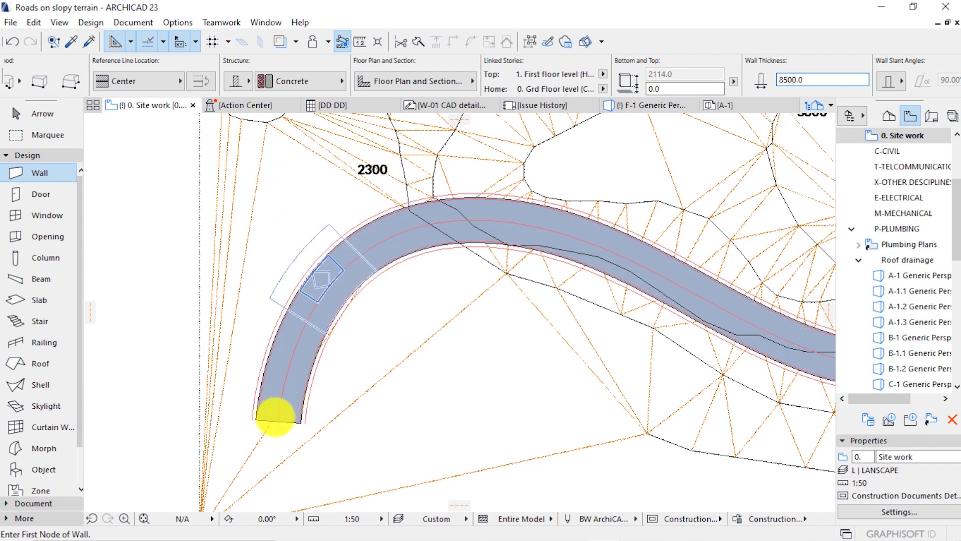
Widen the wall along the road to a thickness of 10500, trying 9500 first
{"action": "scroll", "coordinate": [356, 251], "scroll_direction": "up", "scroll_amount": 3}
{"action": "scroll", "coordinate": [365, 444], "scroll_direction": "down", "scroll_amount": 2}
{"action": "scroll", "coordinate": [435, 392], "scroll_direction": "up", "scroll_amount": 5}
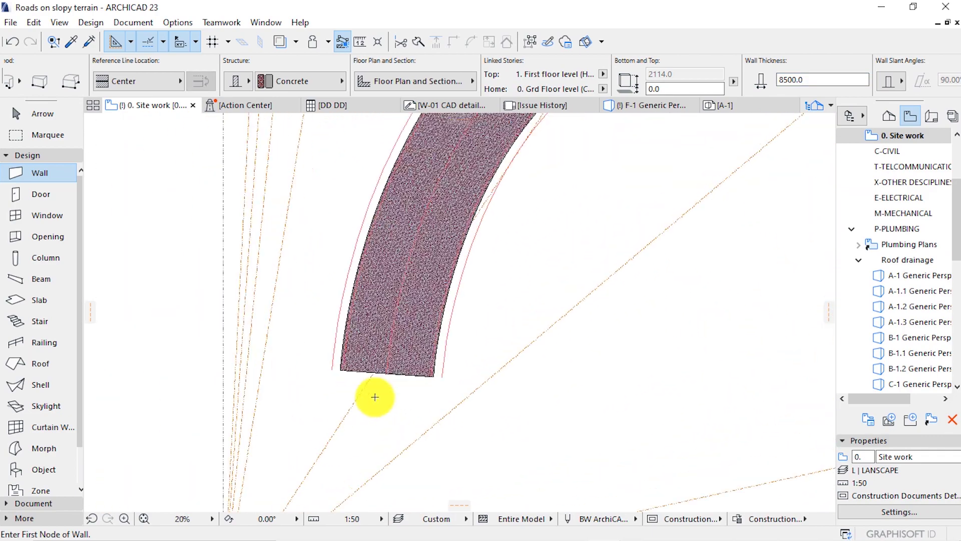
{"action": "left_click", "coordinate": [48, 113]}
{"action": "left_click", "coordinate": [440, 348]}
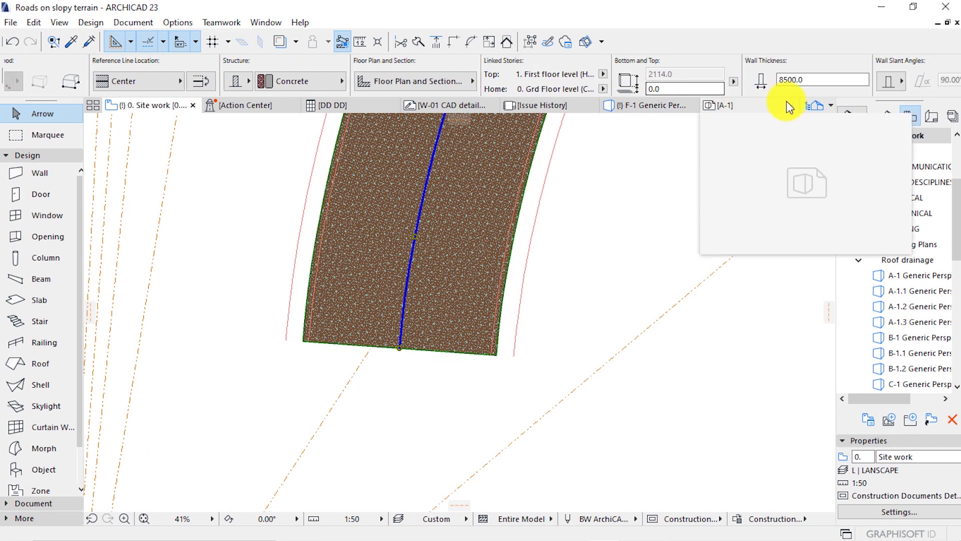
{"action": "left_click", "coordinate": [790, 79]}
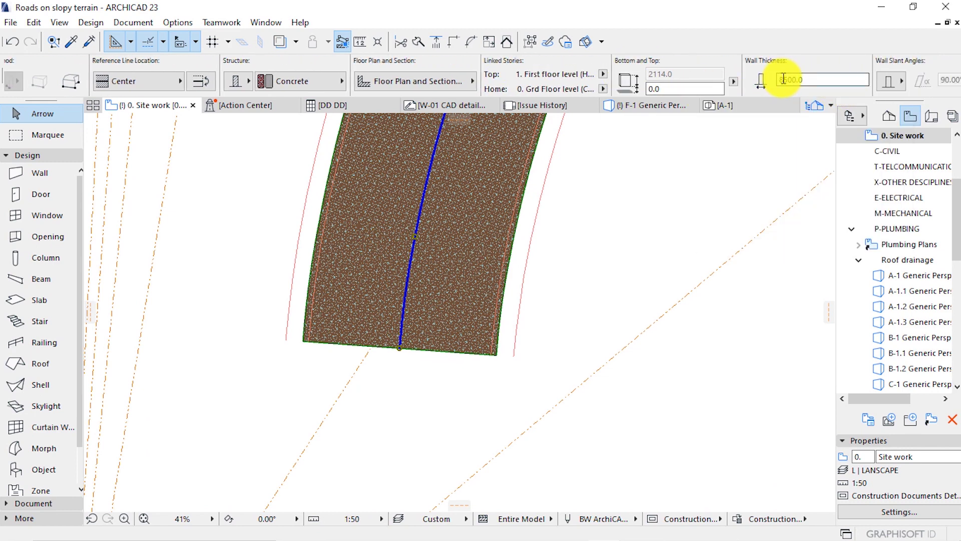
{"action": "type", "text": "9500.0"}
{"action": "key", "text": "Return"}
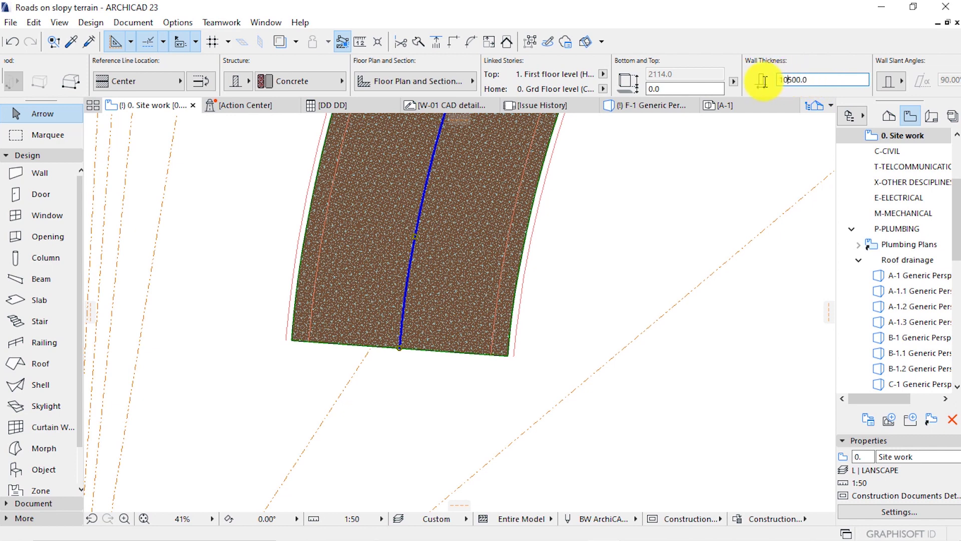
{"action": "key", "text": "Return"}
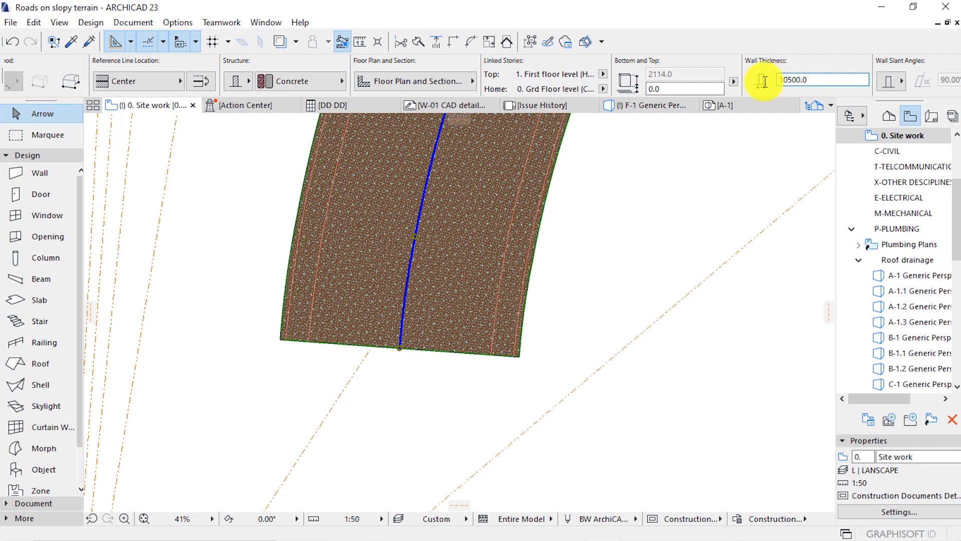
{"action": "left_click", "coordinate": [440, 414]}
Deselect the terrain mesh and examine how the widened wall follows the outer edge splines along the curved road
{"action": "scroll", "coordinate": [440, 414], "scroll_direction": "down", "scroll_amount": 4}
{"action": "scroll", "coordinate": [386, 353], "scroll_direction": "down", "scroll_amount": 5}
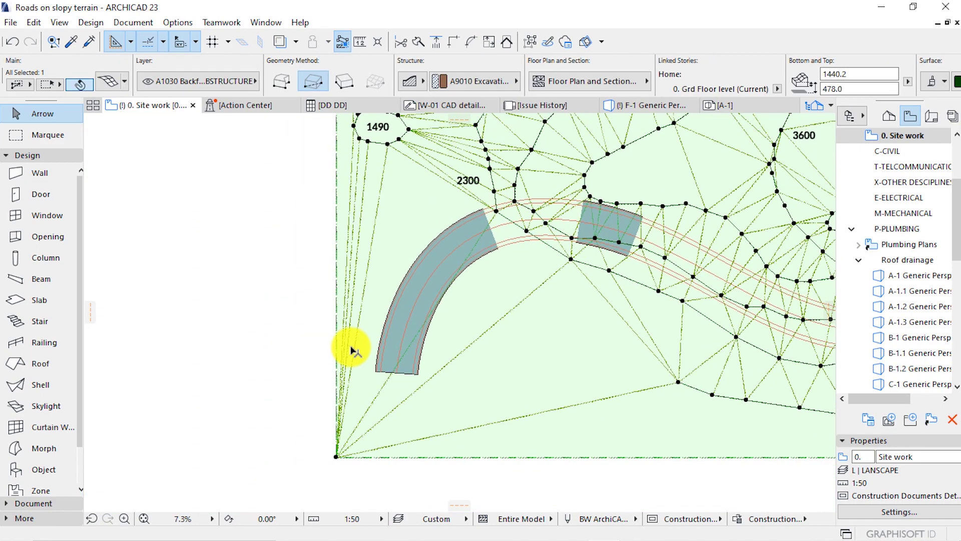
{"action": "left_click", "coordinate": [246, 311]}
{"action": "scroll", "coordinate": [452, 237], "scroll_direction": "up", "scroll_amount": 3}
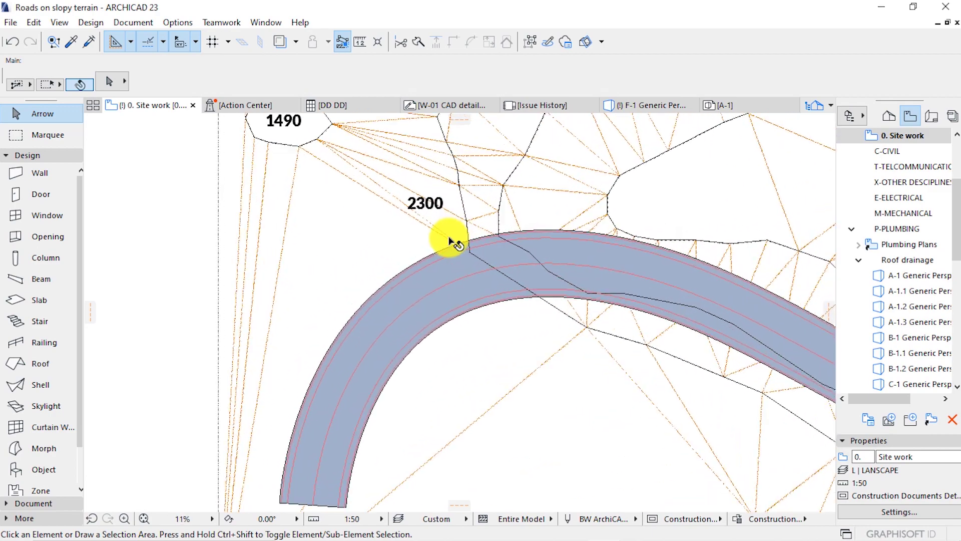
{"action": "scroll", "coordinate": [354, 335], "scroll_direction": "up", "scroll_amount": 2}
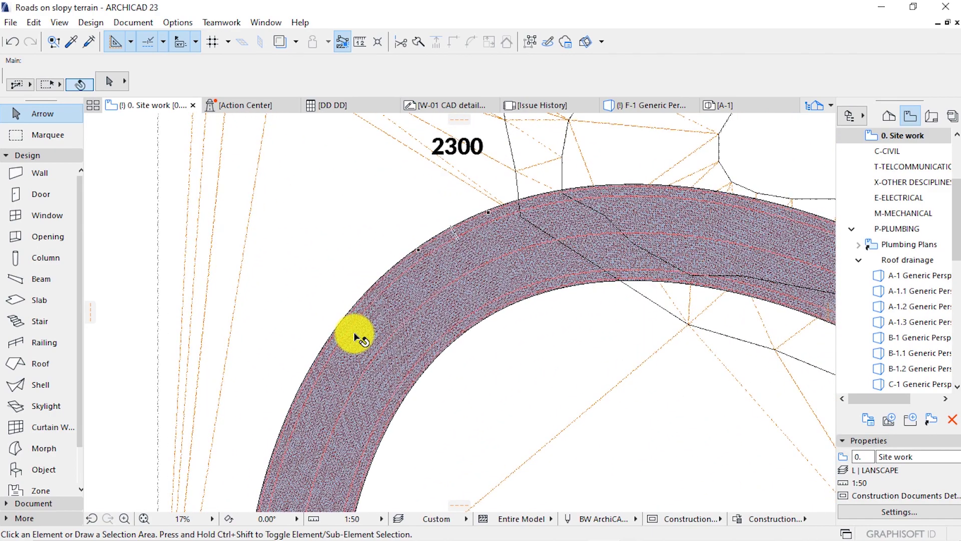
{"action": "scroll", "coordinate": [467, 241], "scroll_direction": "down", "scroll_amount": 5}
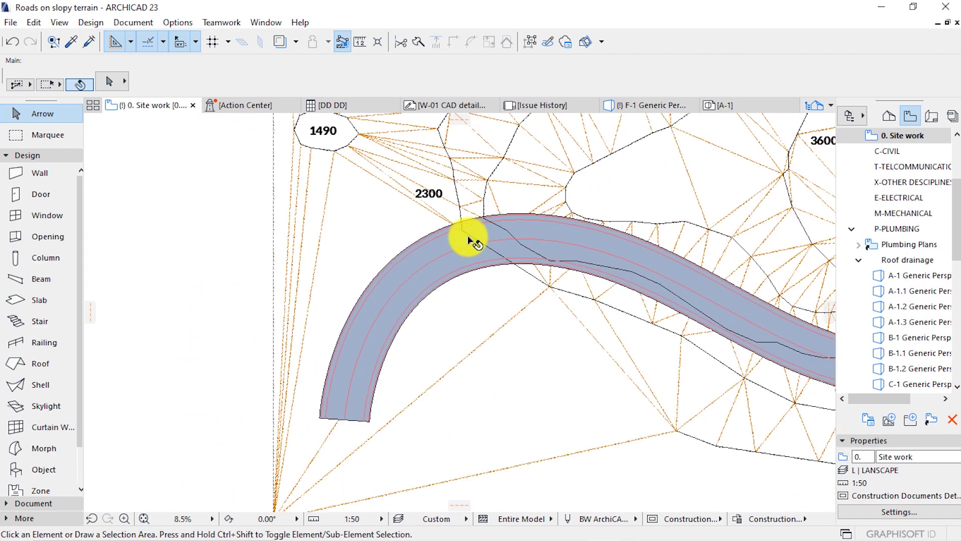
{"action": "scroll", "coordinate": [376, 362], "scroll_direction": "up", "scroll_amount": 8}
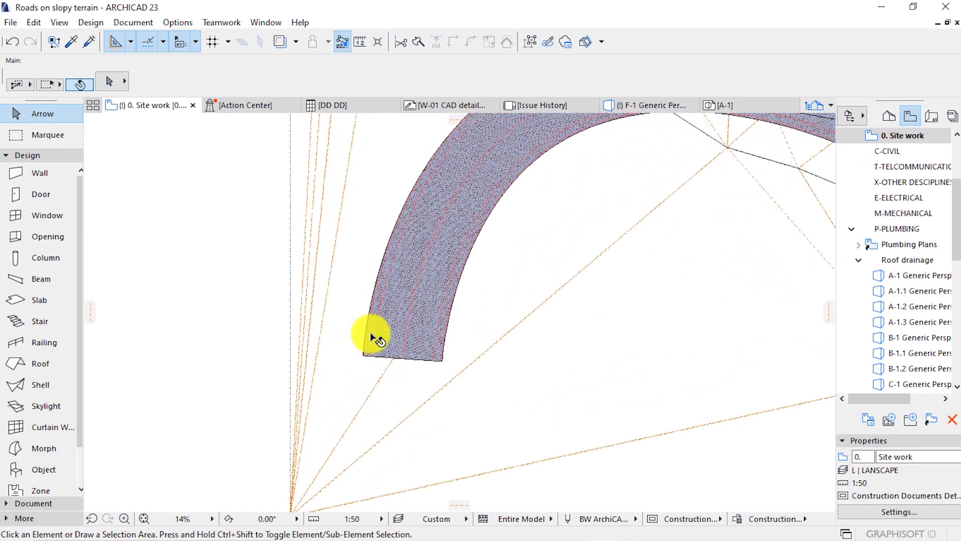
{"action": "scroll", "coordinate": [363, 359], "scroll_direction": "down", "scroll_amount": 10}
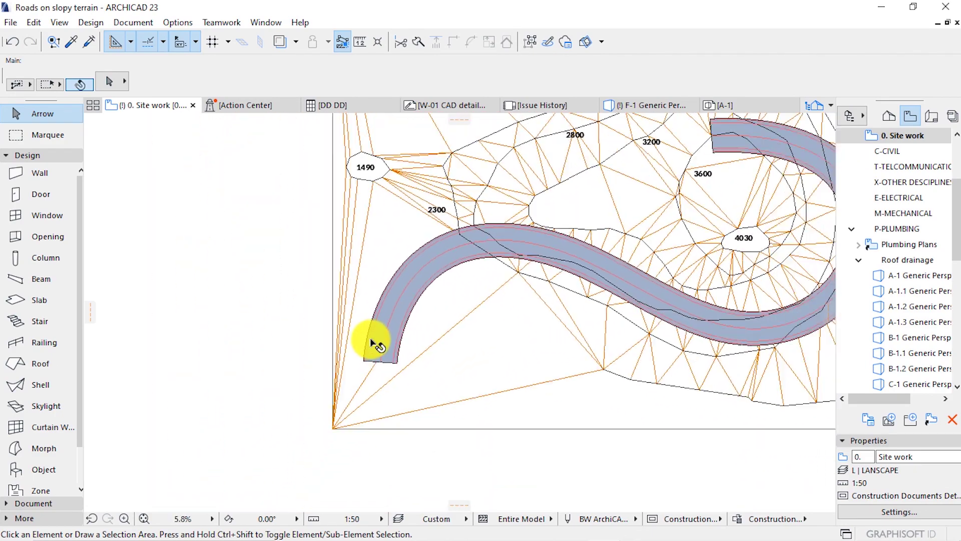
Pick up the road wall's settings from the floor plan and show the model in 3D
{"action": "scroll", "coordinate": [339, 354], "scroll_direction": "up", "scroll_amount": 10}
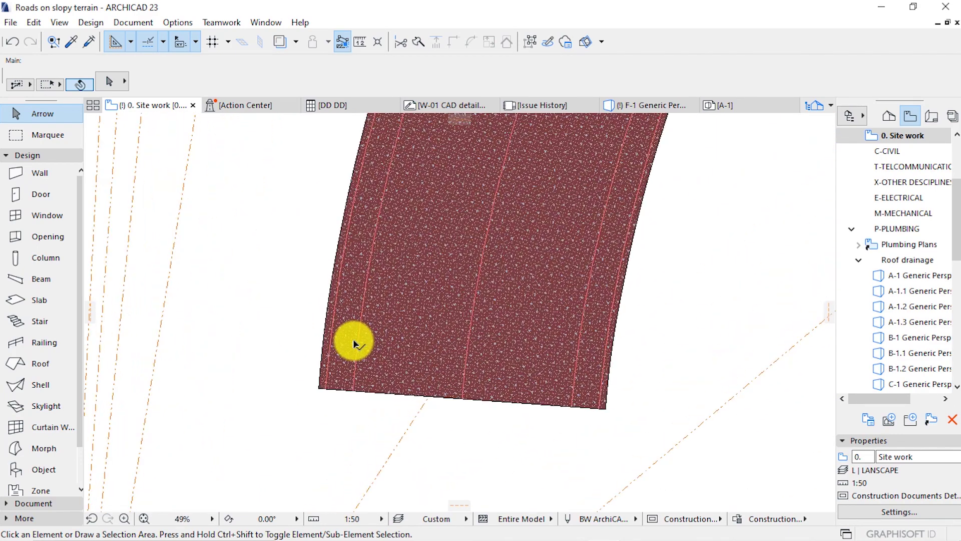
{"action": "left_click", "coordinate": [396, 324], "text": "alt"}
{"action": "key", "text": "F3"}
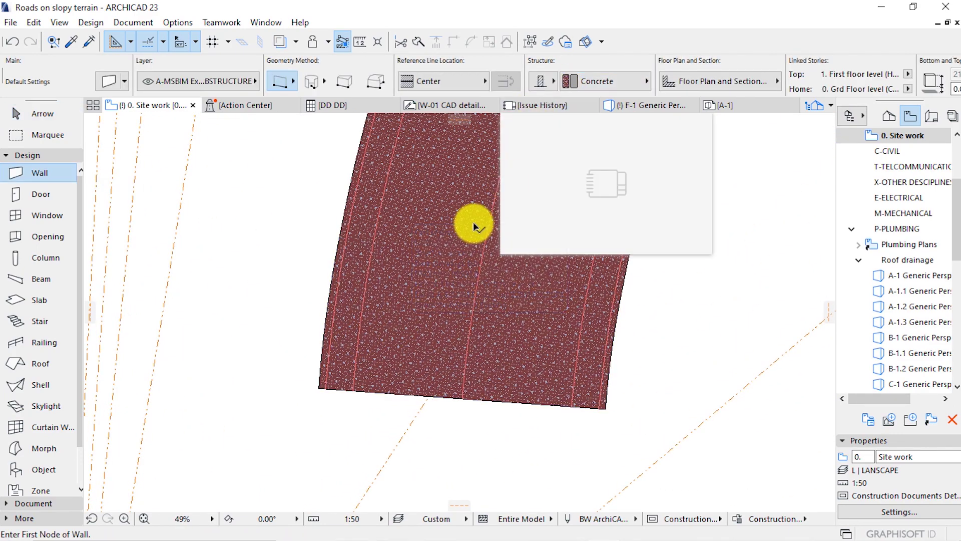
Suspend grouping and stretch the top of all the road wall's segments upward above the terrain, to a height of about 6200
{"action": "scroll", "coordinate": [457, 260], "scroll_direction": "down", "scroll_amount": 10}
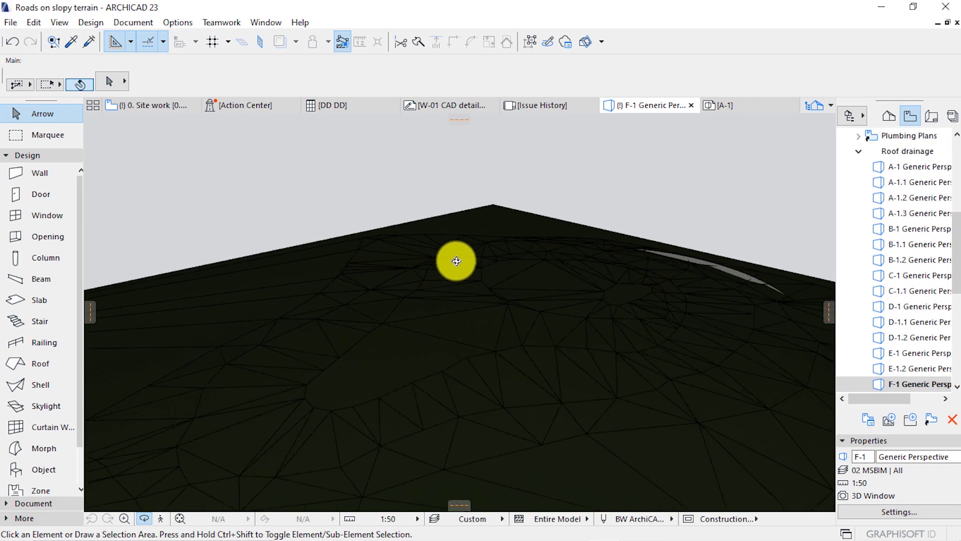
{"action": "scroll", "coordinate": [425, 351], "scroll_direction": "up", "scroll_amount": 3}
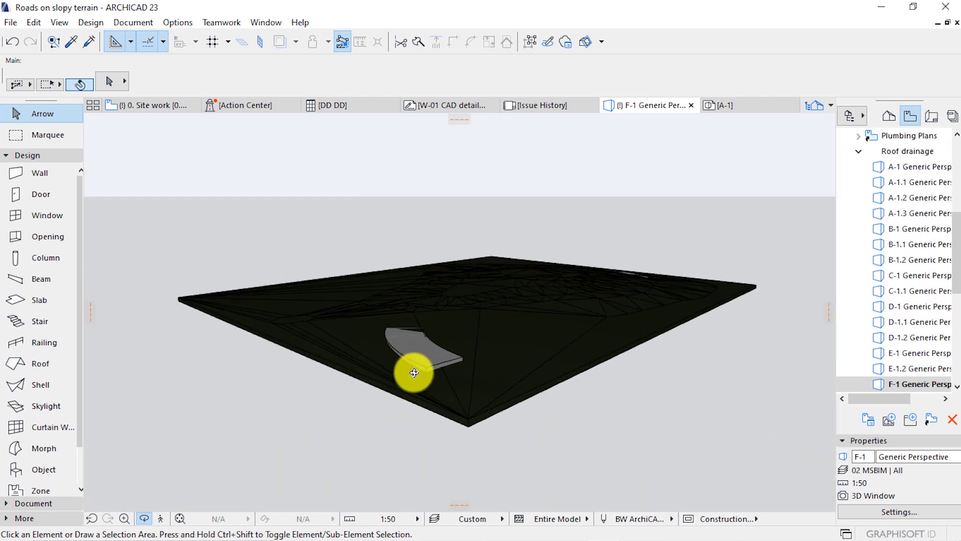
{"action": "left_click", "coordinate": [433, 374]}
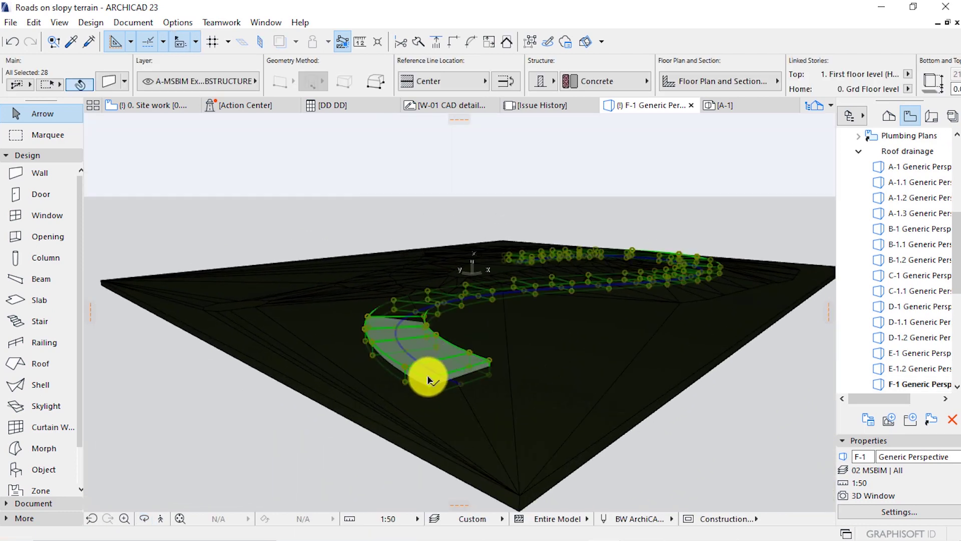
{"action": "left_click", "coordinate": [532, 44]}
{"action": "left_click", "coordinate": [421, 369]}
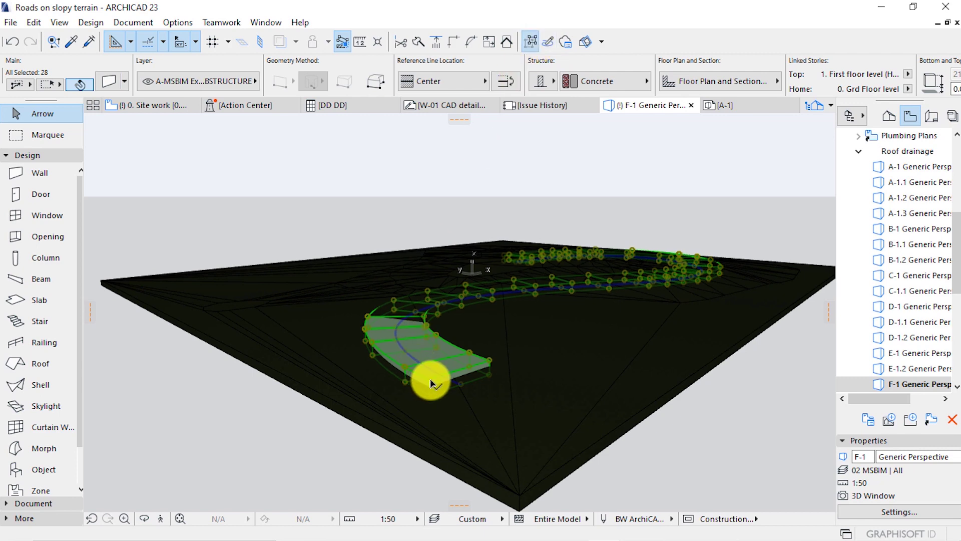
{"action": "left_click", "coordinate": [429, 382]}
{"action": "left_click", "coordinate": [724, 317]}
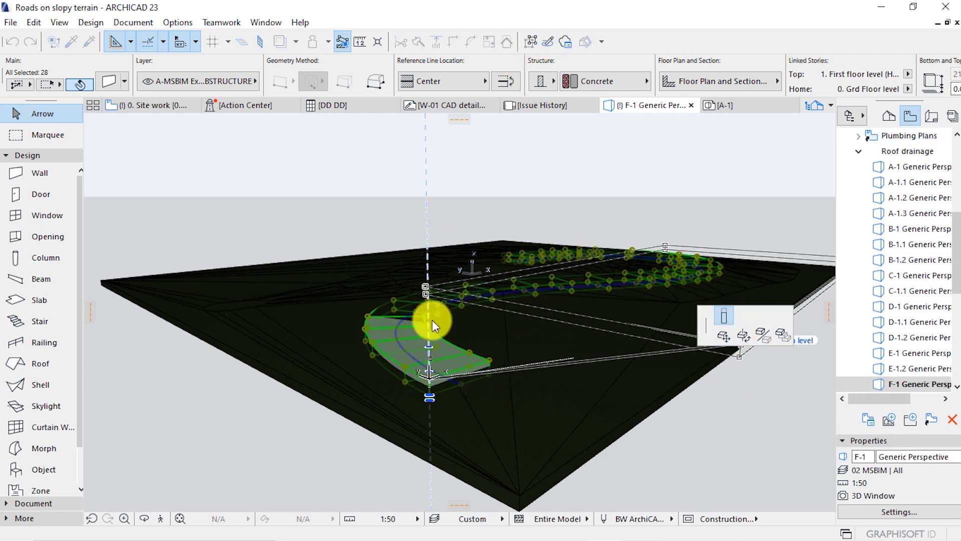
{"action": "left_click", "coordinate": [488, 253]}
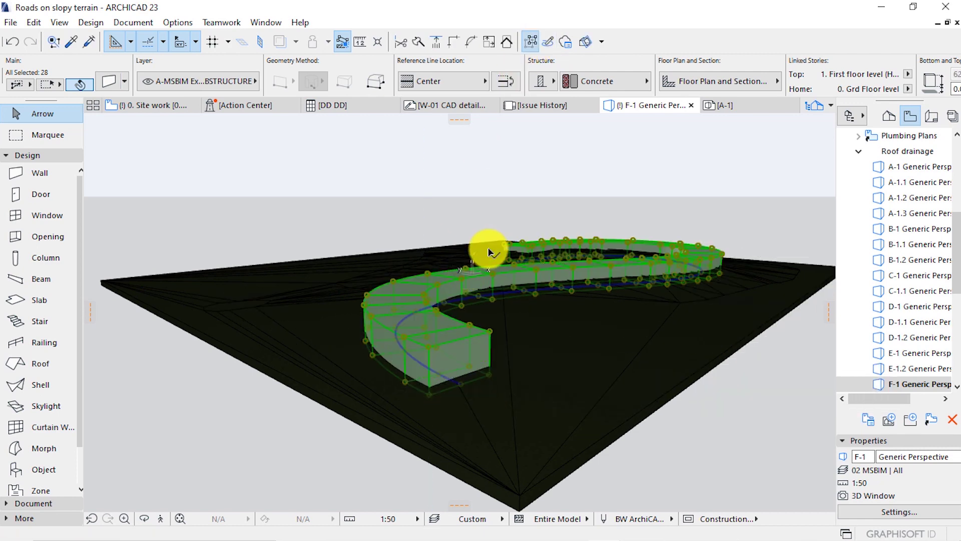
{"action": "left_click_drag", "start_coordinate": [535, 238], "coordinate": [568, 337]}
On the floor plan, trace 100 thick concrete walls along the road's centre spline and its two inner edge splines with the Magic Wand
{"action": "key", "text": "F2"}
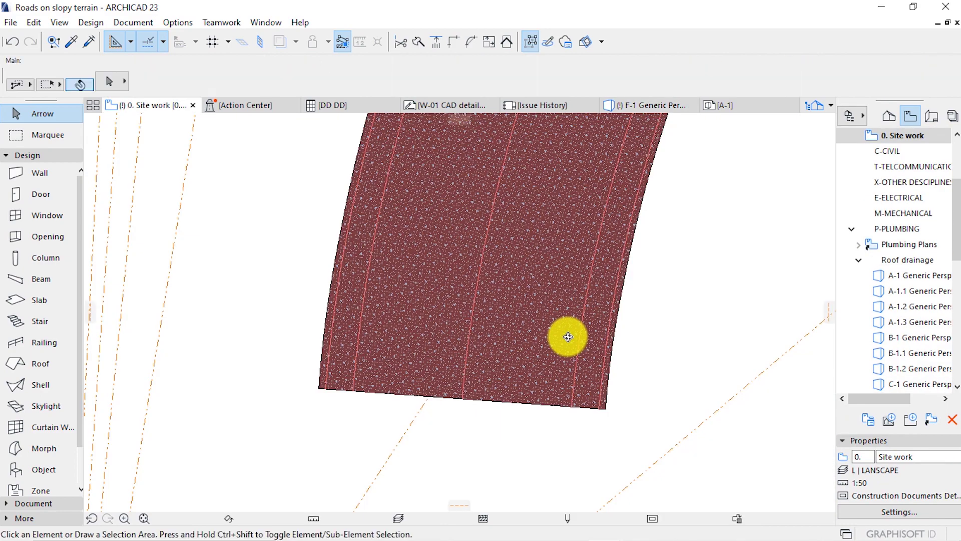
{"action": "scroll", "coordinate": [514, 353], "scroll_direction": "down", "scroll_amount": 4}
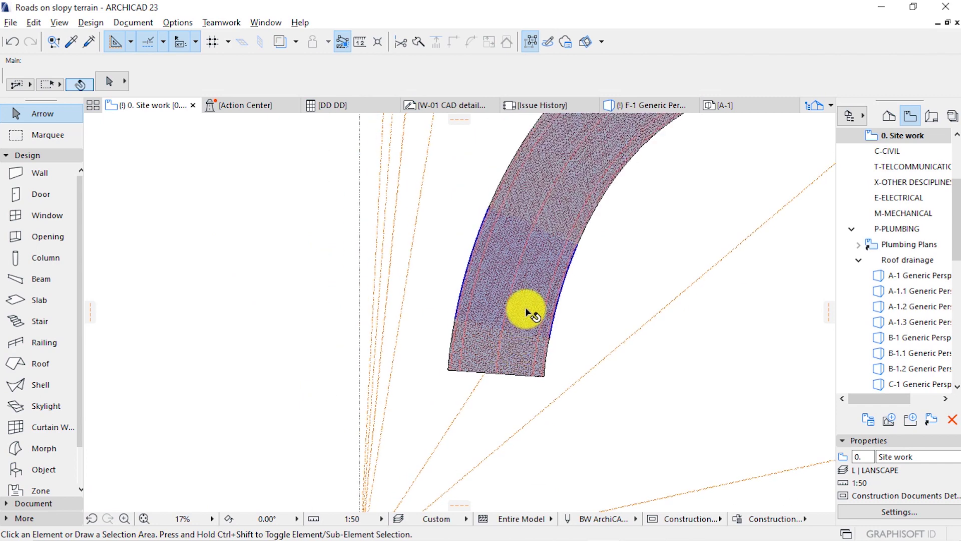
{"action": "key", "text": "w"}
{"action": "scroll", "coordinate": [570, 83], "scroll_direction": "right", "scroll_amount": 5}
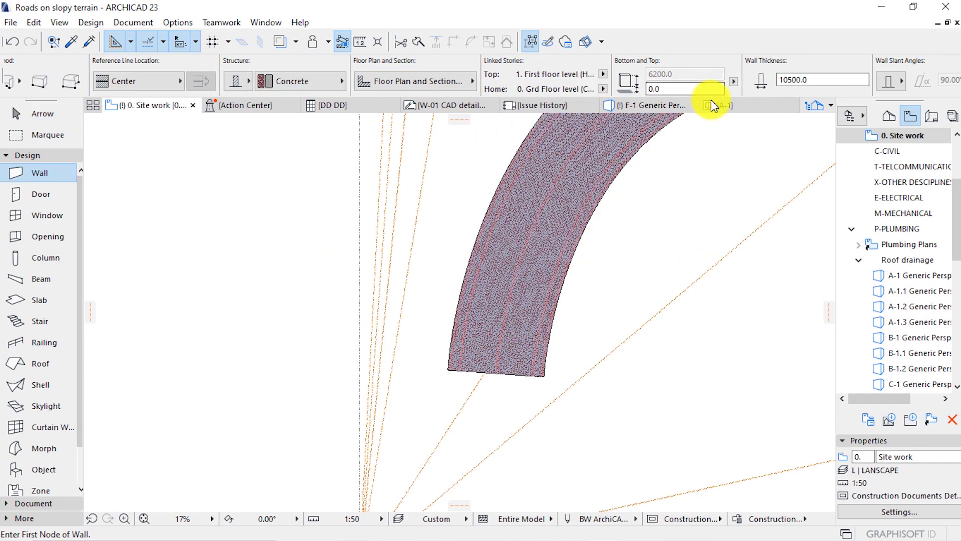
{"action": "left_click", "coordinate": [826, 80]}
{"action": "type", "text": "100.0"}
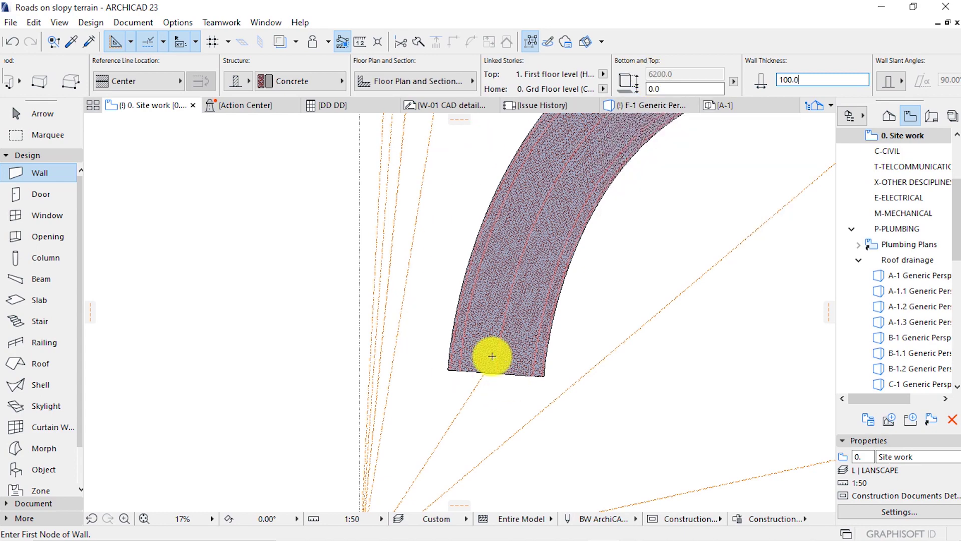
{"action": "scroll", "coordinate": [491, 354], "scroll_direction": "up", "scroll_amount": 5}
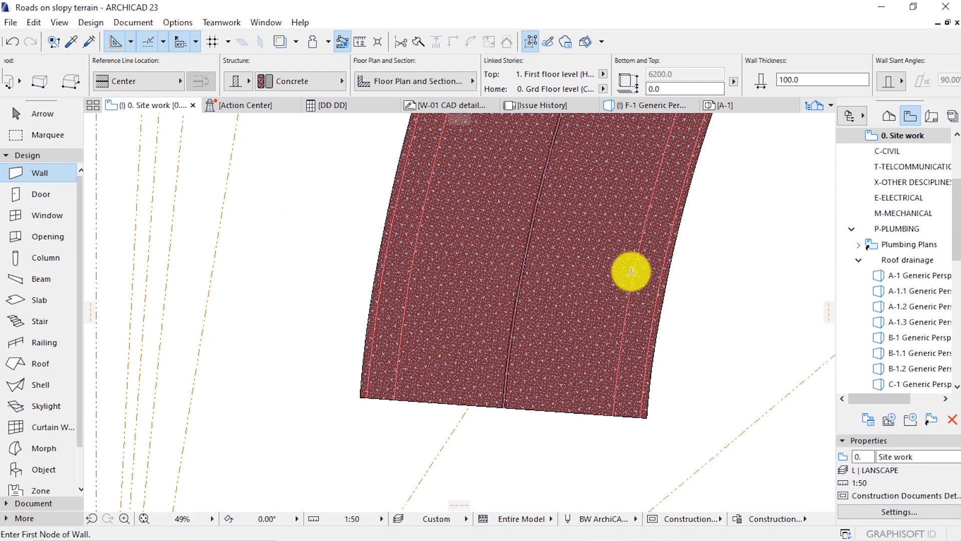
{"action": "left_click", "coordinate": [641, 256]}
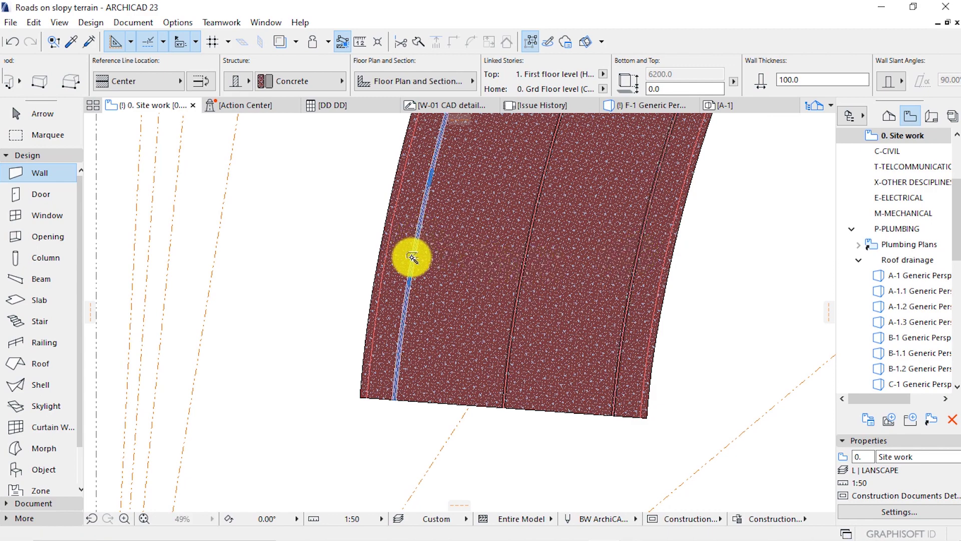
{"action": "scroll", "coordinate": [425, 413], "scroll_direction": "down", "scroll_amount": 5}
Show the road in 3D, turn off group suspension and select the entire thin wall along the road's centre
{"action": "key", "text": "F3"}
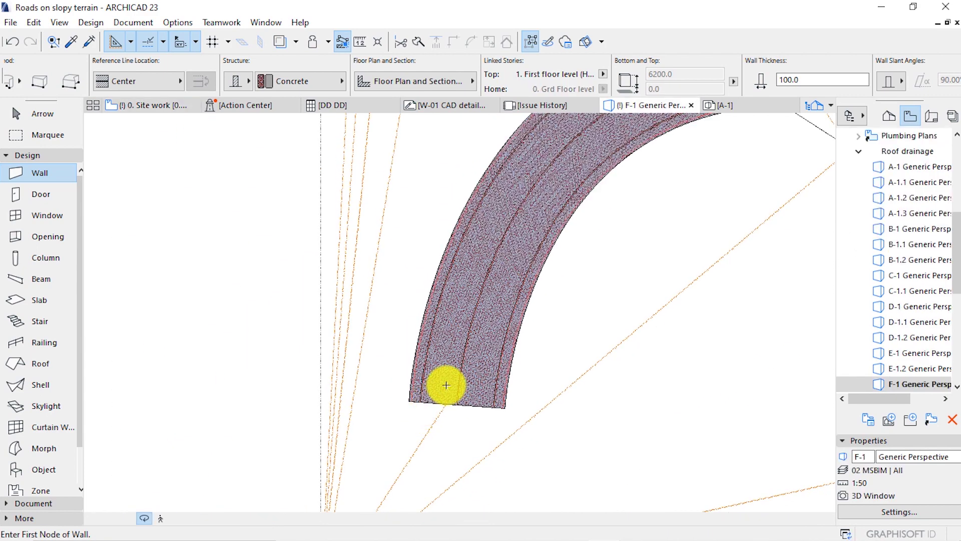
{"action": "scroll", "coordinate": [530, 419], "scroll_direction": "up", "scroll_amount": 6}
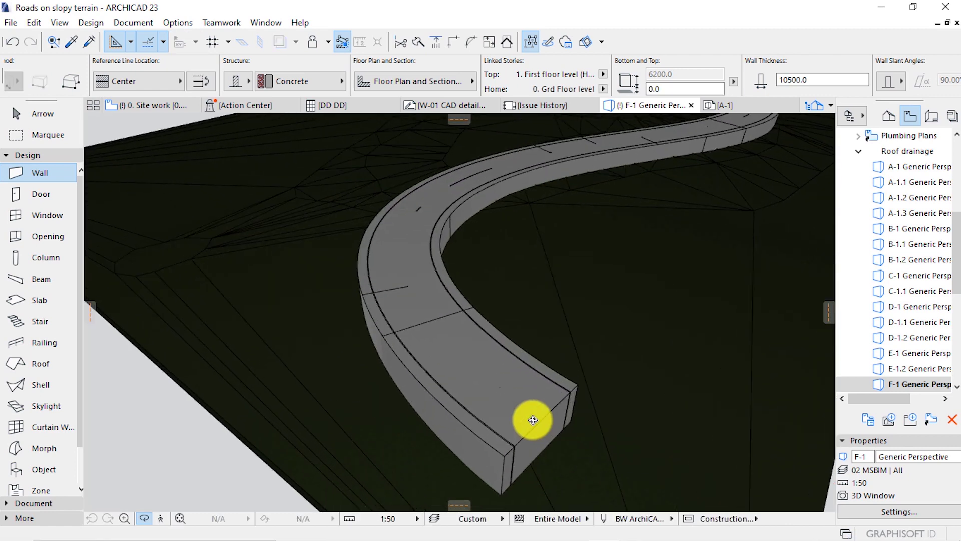
{"action": "scroll", "coordinate": [548, 436], "scroll_direction": "up", "scroll_amount": 3}
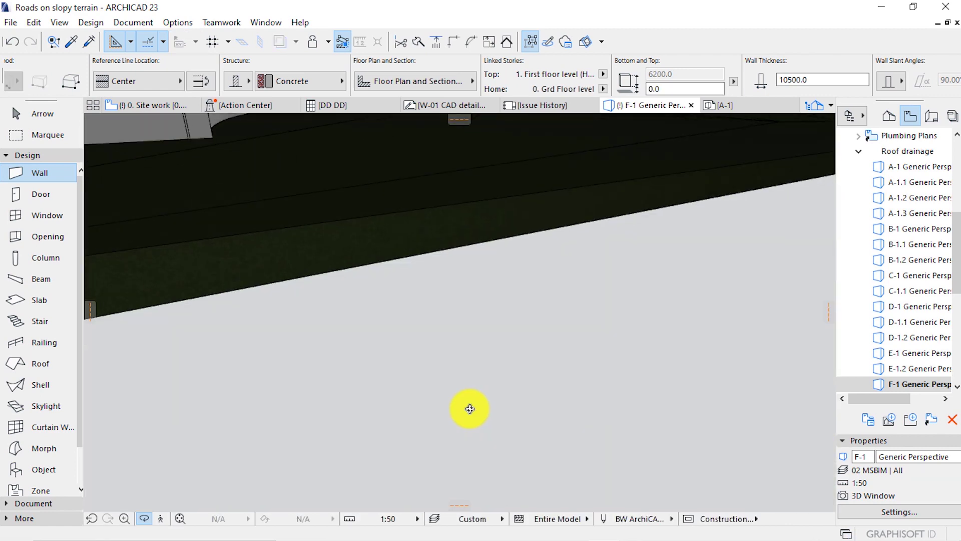
{"action": "scroll", "coordinate": [499, 422], "scroll_direction": "down", "scroll_amount": 4}
{"action": "scroll", "coordinate": [193, 204], "scroll_direction": "up", "scroll_amount": 4}
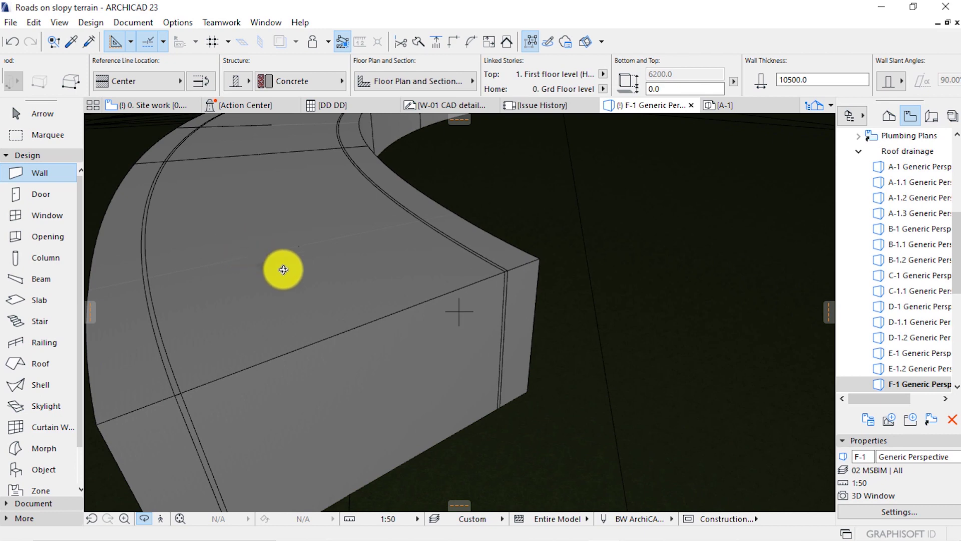
{"action": "left_click", "coordinate": [376, 327], "text": "shift"}
{"action": "left_click", "coordinate": [372, 318], "text": "shift"}
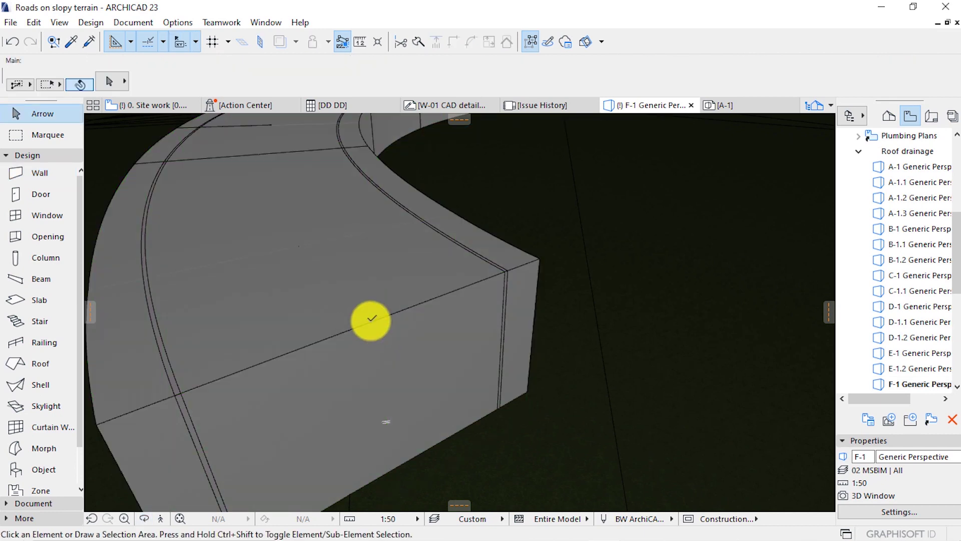
{"action": "left_click", "coordinate": [372, 318]}
{"action": "scroll", "coordinate": [429, 397], "scroll_direction": "down", "scroll_amount": 2}
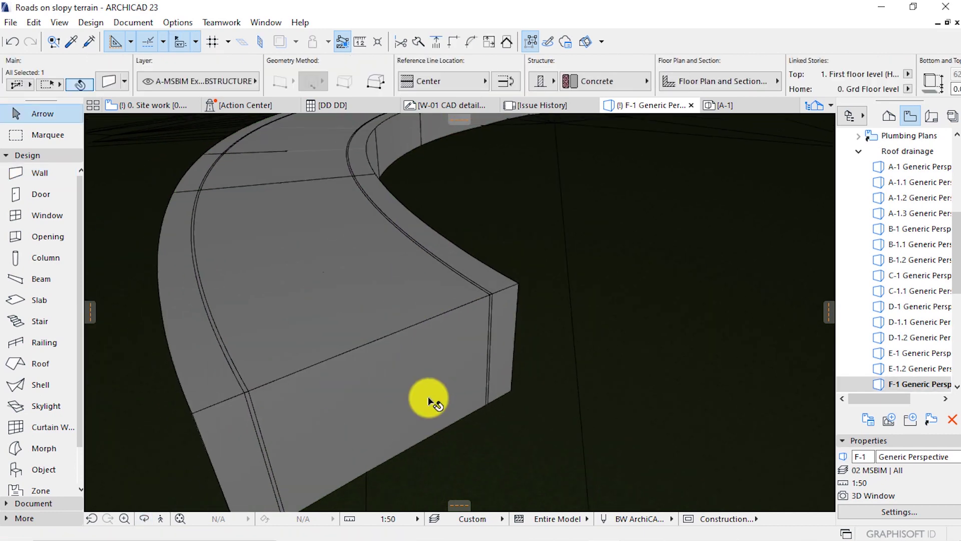
{"action": "left_click", "coordinate": [531, 41]}
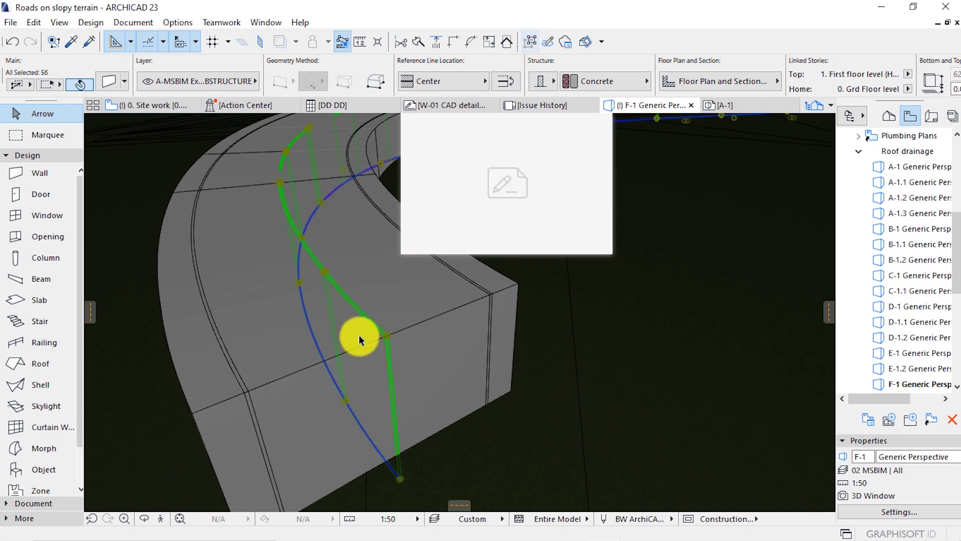
{"action": "scroll", "coordinate": [377, 373], "scroll_direction": "down", "scroll_amount": 2}
{"action": "scroll", "coordinate": [371, 336], "scroll_direction": "up", "scroll_amount": 2}
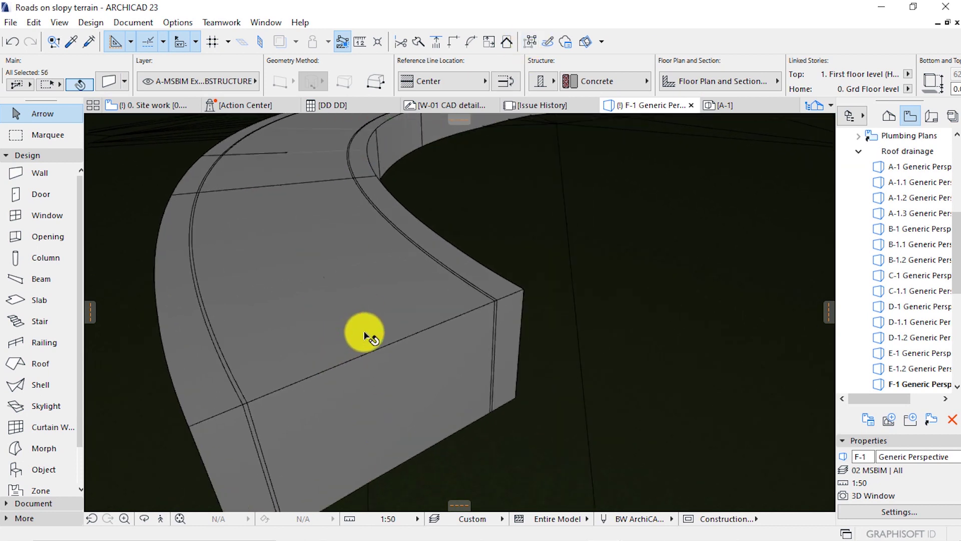
Override all three surfaces of the selected centre strip wall with Whitewash and deselect it
{"action": "left_click", "coordinate": [109, 81]}
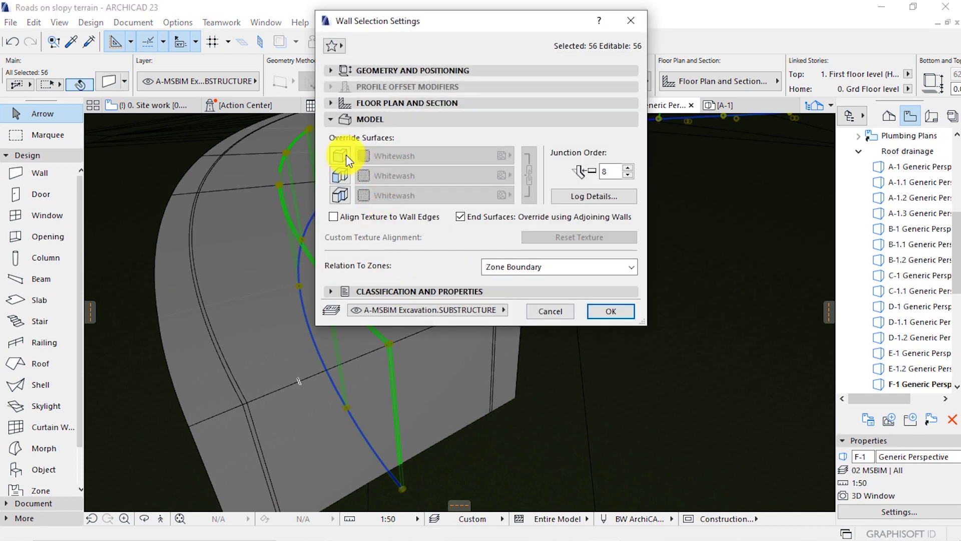
{"action": "left_click", "coordinate": [340, 156]}
{"action": "left_click", "coordinate": [340, 176]}
{"action": "left_click", "coordinate": [340, 194]}
{"action": "left_click", "coordinate": [617, 310]}
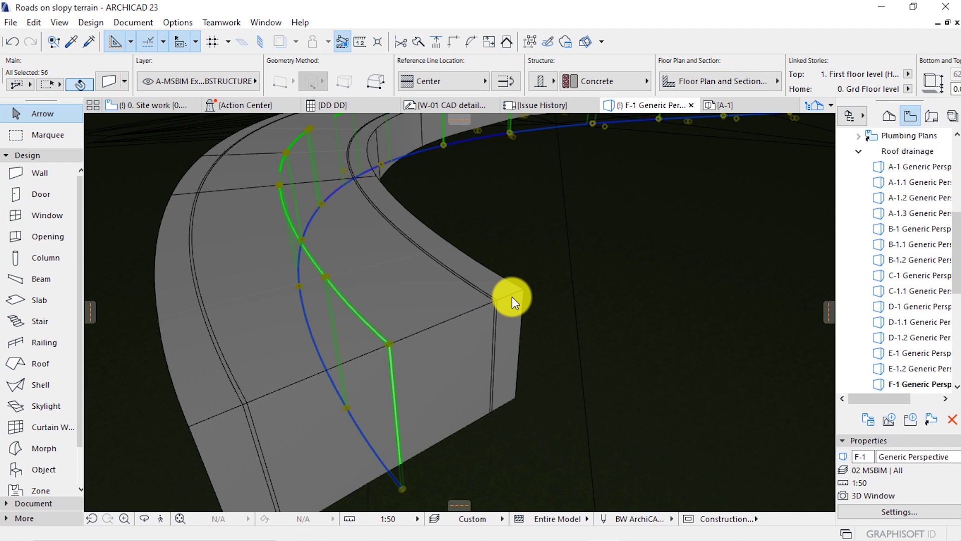
{"action": "key", "text": "Escape"}
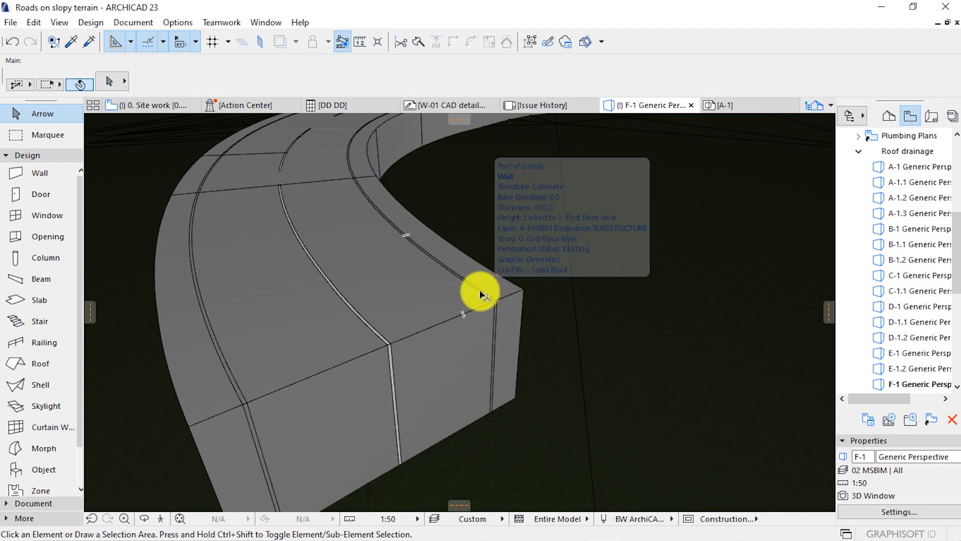
Select both thin edge strip walls along the road and enable all three surface overrides in their settings
{"action": "left_click", "coordinate": [483, 292]}
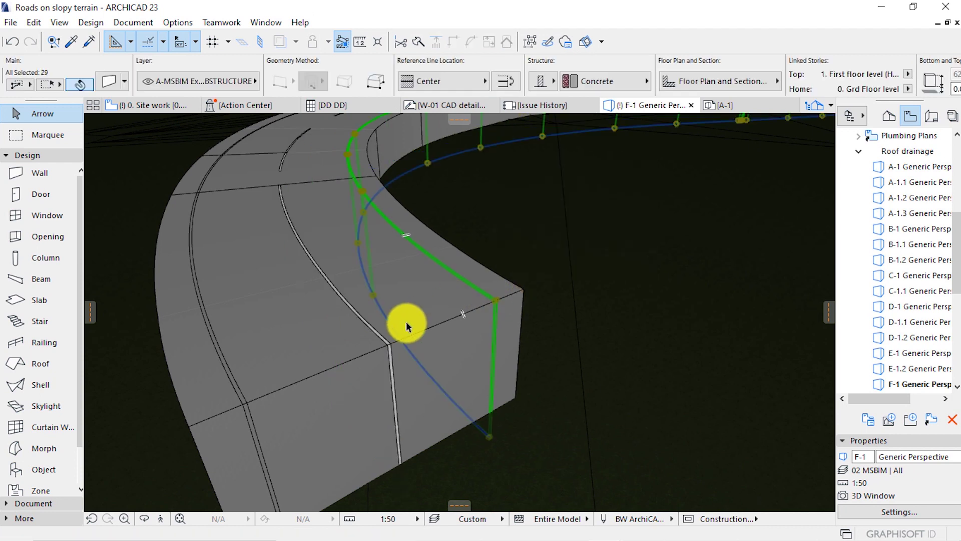
{"action": "left_click", "coordinate": [242, 402], "text": "shift"}
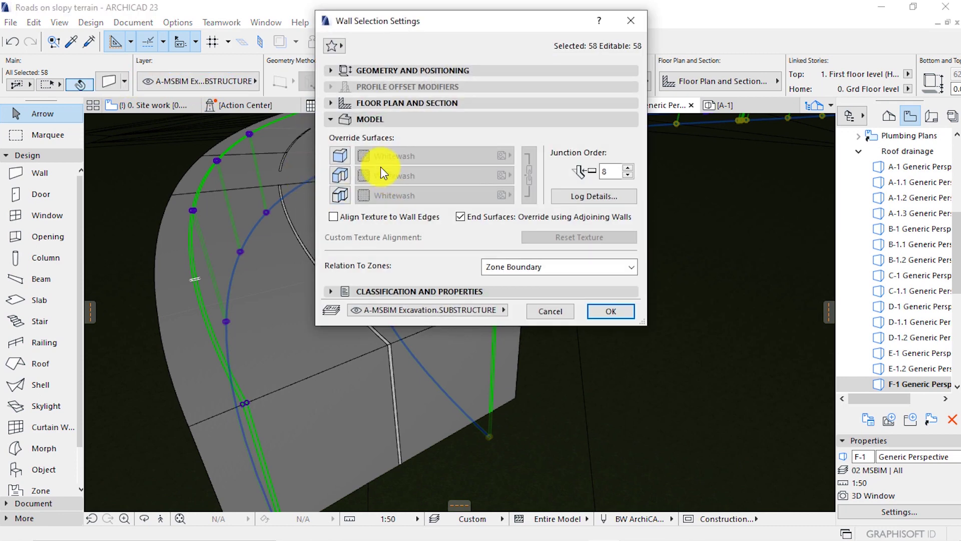
{"action": "left_click", "coordinate": [340, 177]}
{"action": "left_click", "coordinate": [341, 193]}
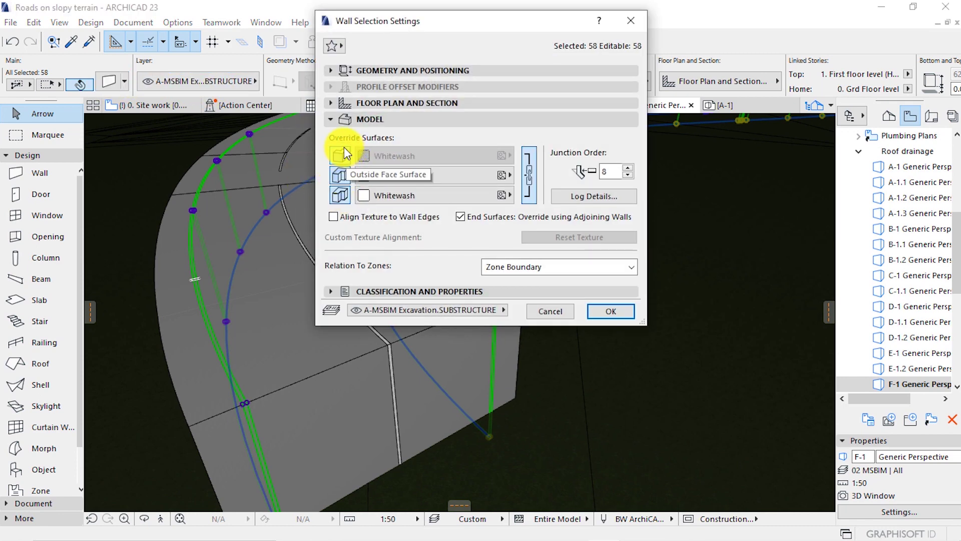
{"action": "left_click", "coordinate": [343, 152]}
Apply Paint - Lead Oxide Yellow to all three surfaces of the edge strip walls and deselect them
{"action": "left_click", "coordinate": [438, 159]}
{"action": "scroll", "coordinate": [548, 305], "scroll_direction": "down", "scroll_amount": 3}
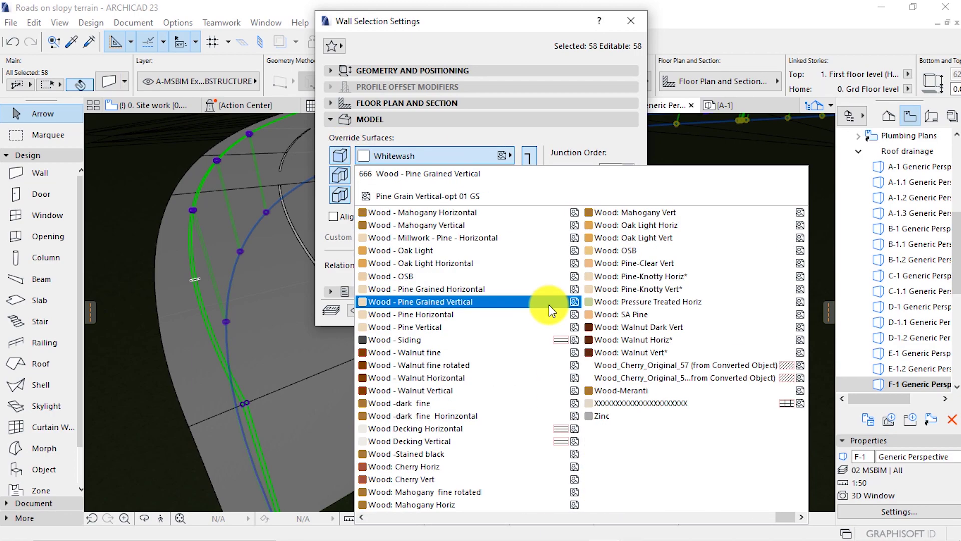
{"action": "scroll", "coordinate": [538, 319], "scroll_direction": "up", "scroll_amount": 5}
{"action": "scroll", "coordinate": [536, 320], "scroll_direction": "up", "scroll_amount": 10}
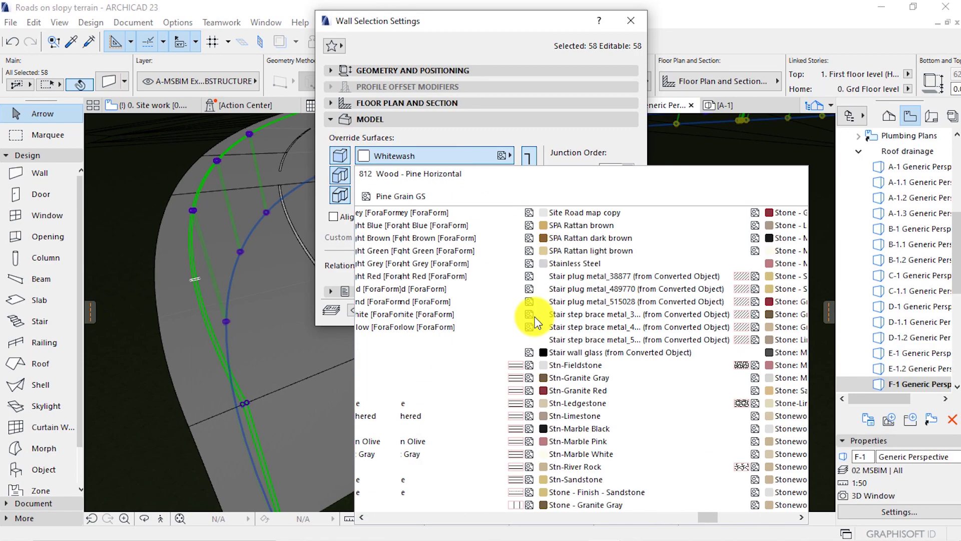
{"action": "scroll", "coordinate": [534, 322], "scroll_direction": "down", "scroll_amount": 3}
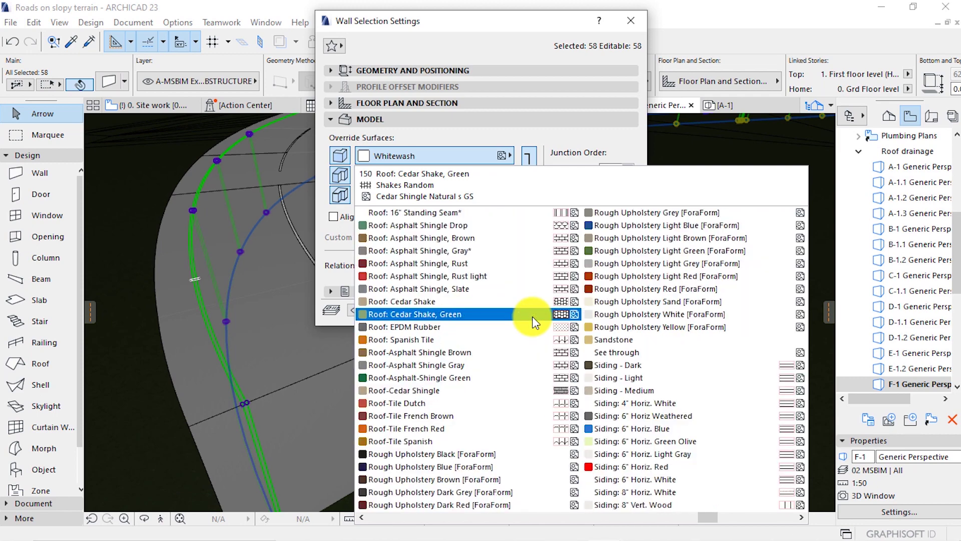
{"action": "scroll", "coordinate": [532, 323], "scroll_direction": "up", "scroll_amount": 3}
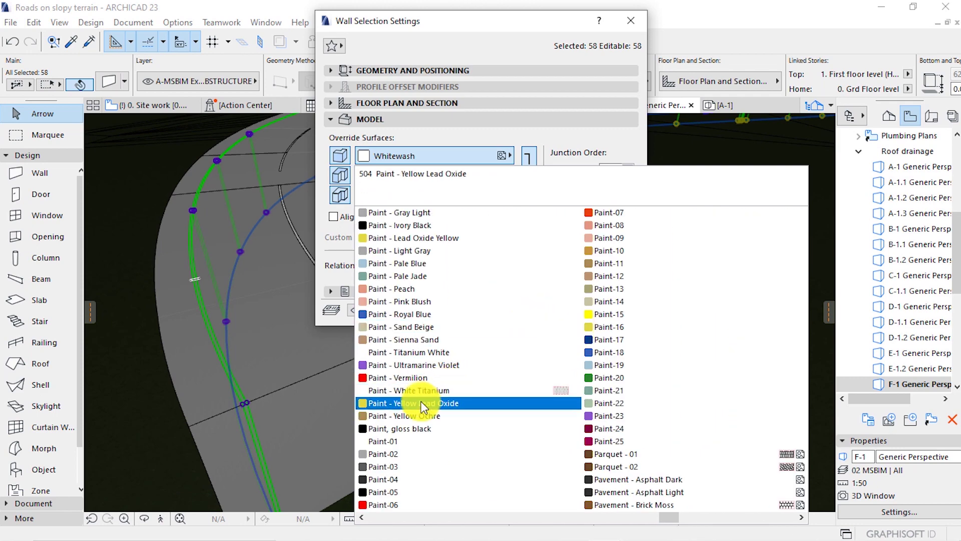
{"action": "left_click", "coordinate": [430, 239]}
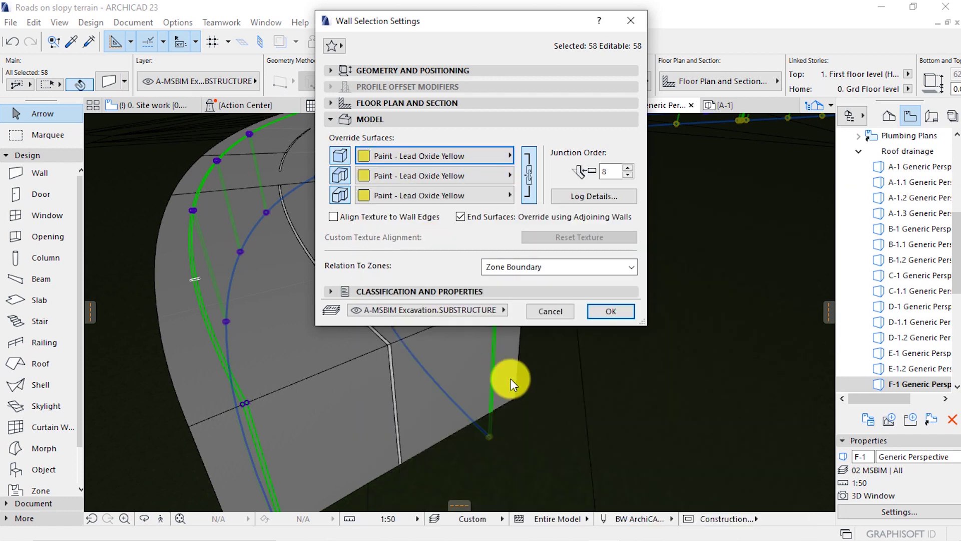
{"action": "left_click", "coordinate": [621, 313]}
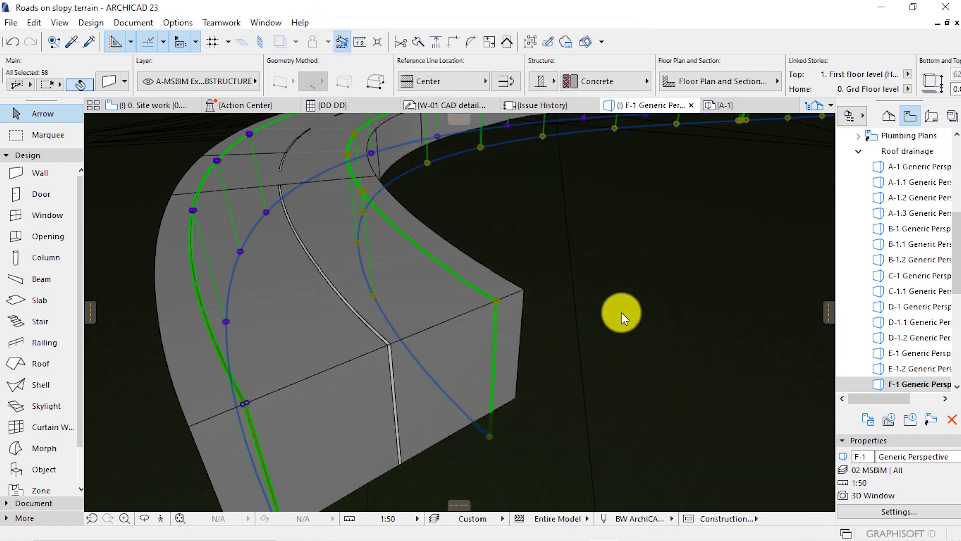
{"action": "key", "text": "Escape"}
{"action": "middle_click_drag", "start_coordinate": [497, 408], "coordinate": [618, 412], "text": "shift"}
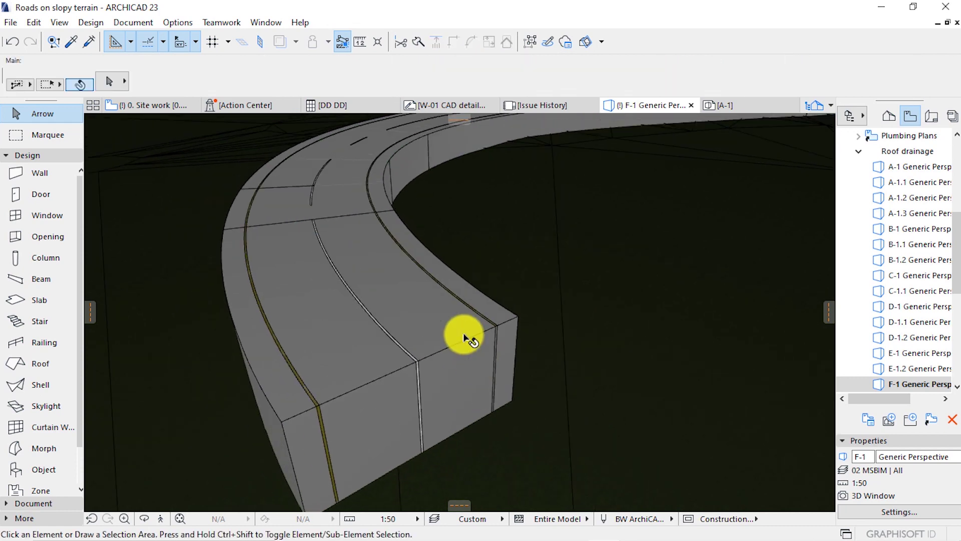
{"action": "middle_click_drag", "start_coordinate": [464, 332], "coordinate": [420, 359], "text": "shift"}
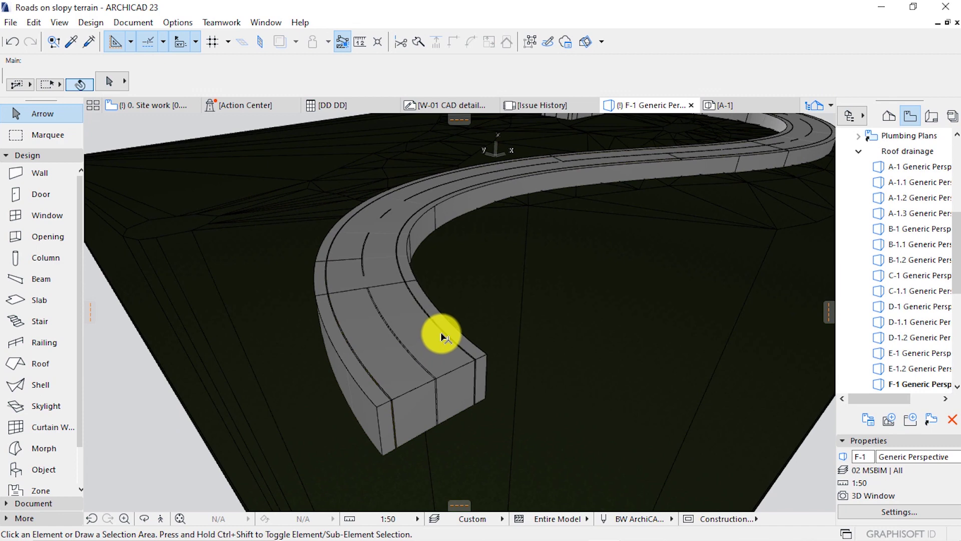
{"action": "key", "text": "o"}
{"action": "left_click_drag", "start_coordinate": [490, 354], "coordinate": [579, 380]}
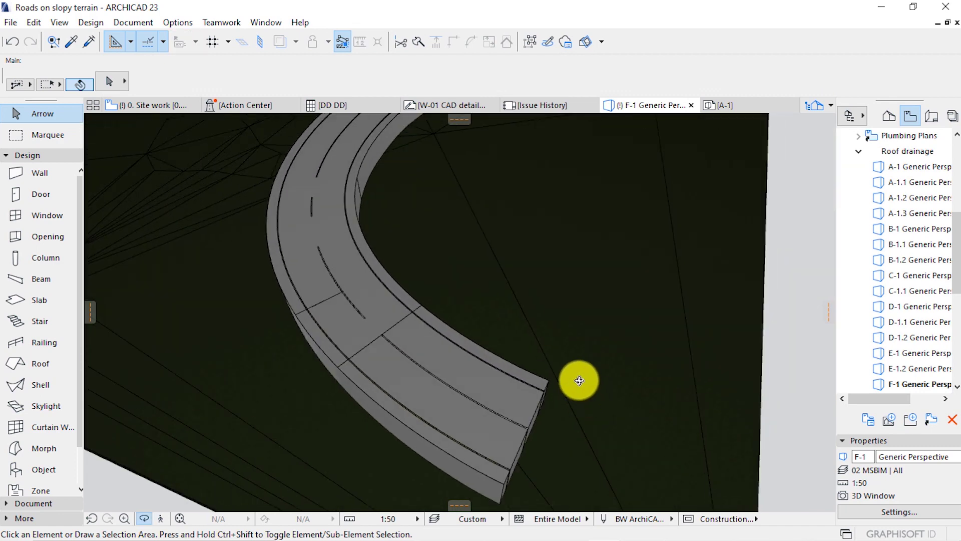
{"action": "scroll", "coordinate": [576, 384], "scroll_direction": "down", "scroll_amount": 4}
{"action": "scroll", "coordinate": [501, 346], "scroll_direction": "down", "scroll_amount": 4}
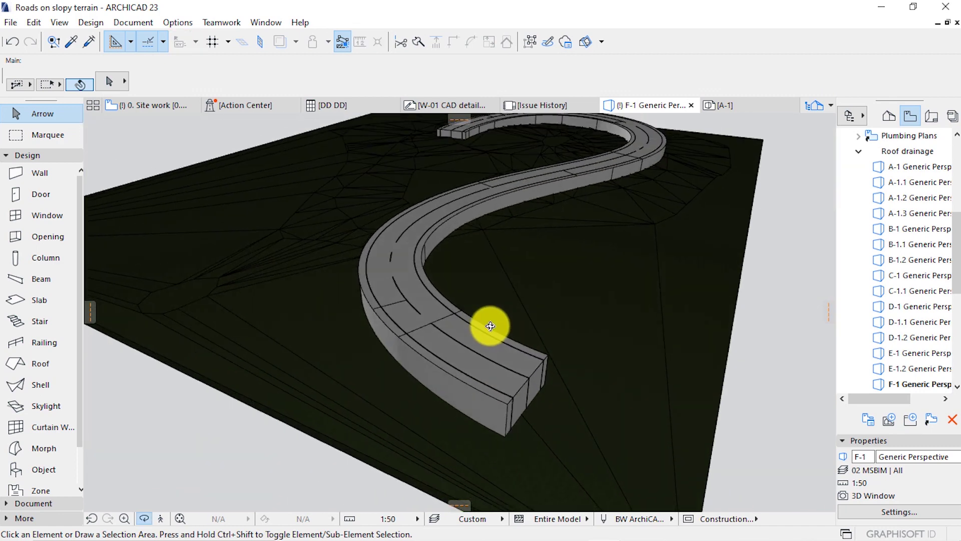
{"action": "mouse_move", "coordinate": [585, 538]}
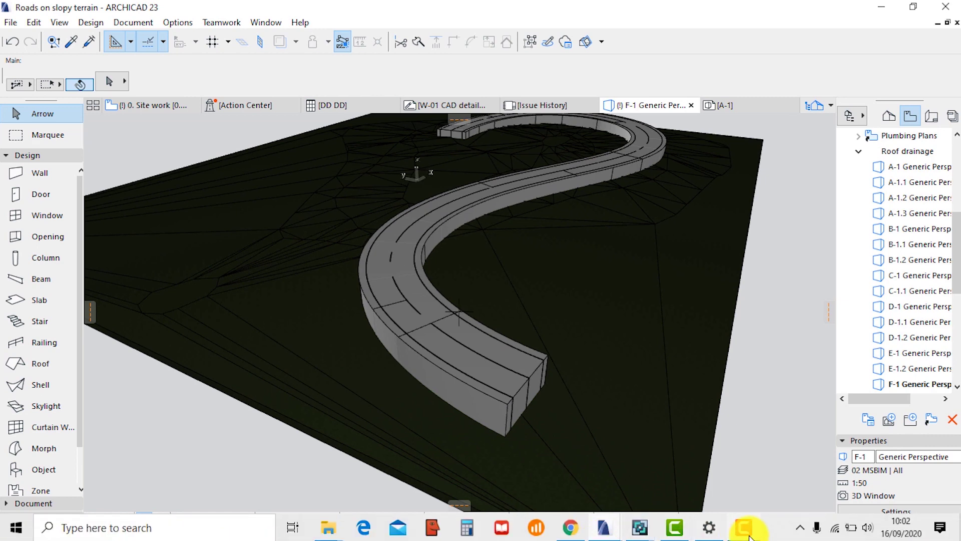
Select the road wall with its centre and both edge strip walls and set them as targets in Solid Element Operations
{"action": "left_click", "coordinate": [398, 405]}
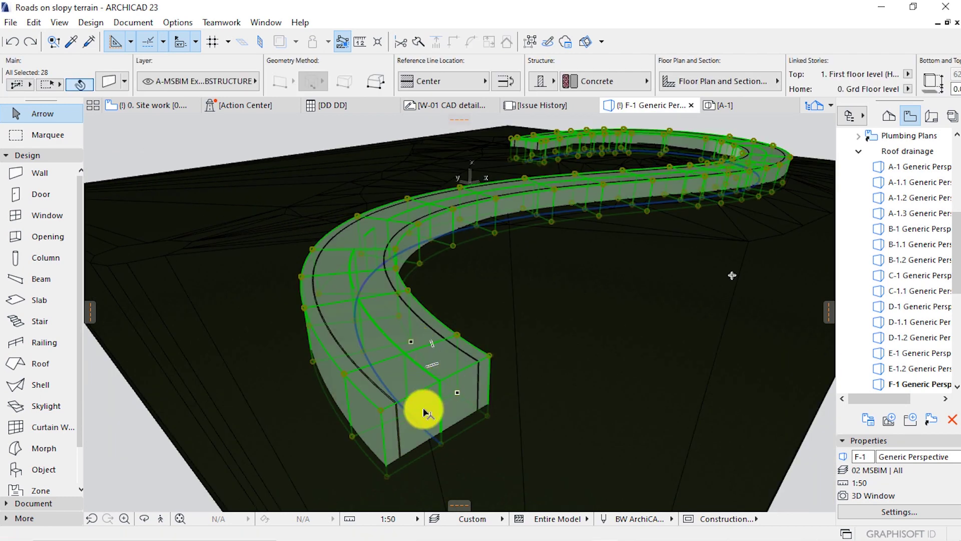
{"action": "key", "text": "Escape"}
{"action": "left_click", "coordinate": [399, 432]}
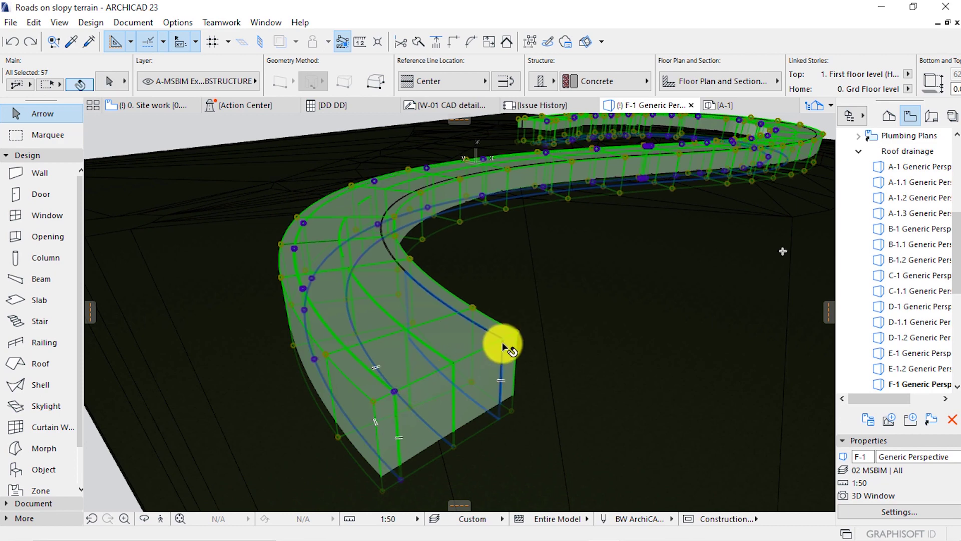
{"action": "left_click", "coordinate": [500, 343], "text": "shift"}
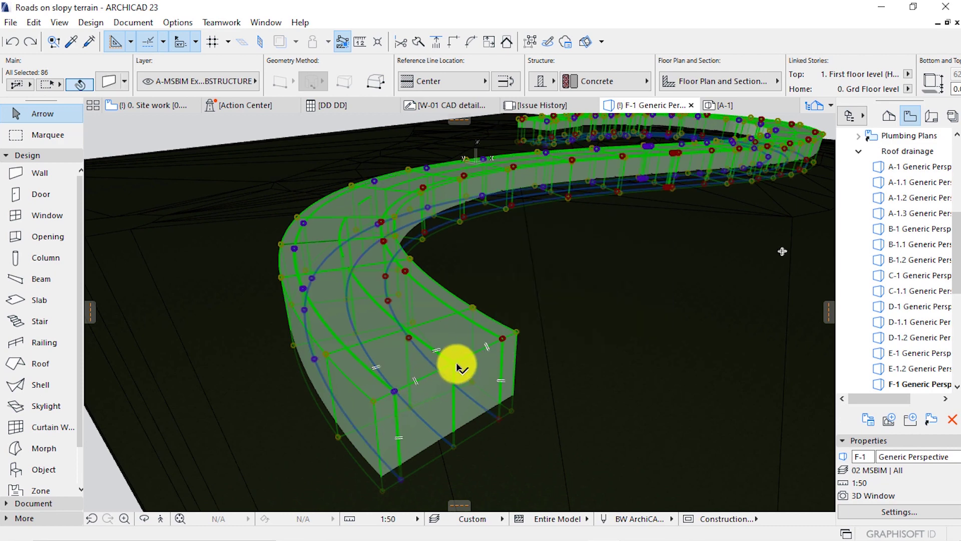
{"action": "left_click", "coordinate": [457, 367], "text": "shift"}
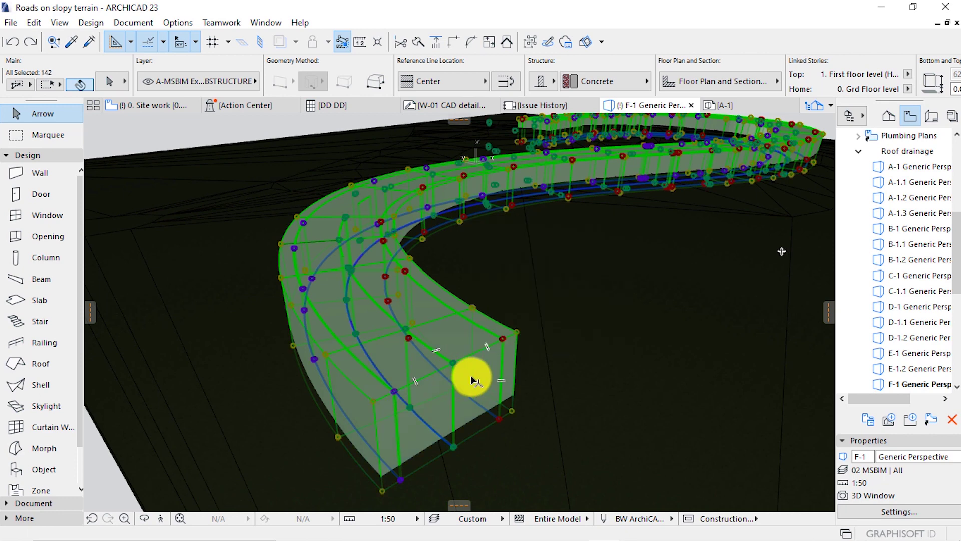
{"action": "right_click", "coordinate": [222, 120]}
{"action": "mouse_move", "coordinate": [313, 263]}
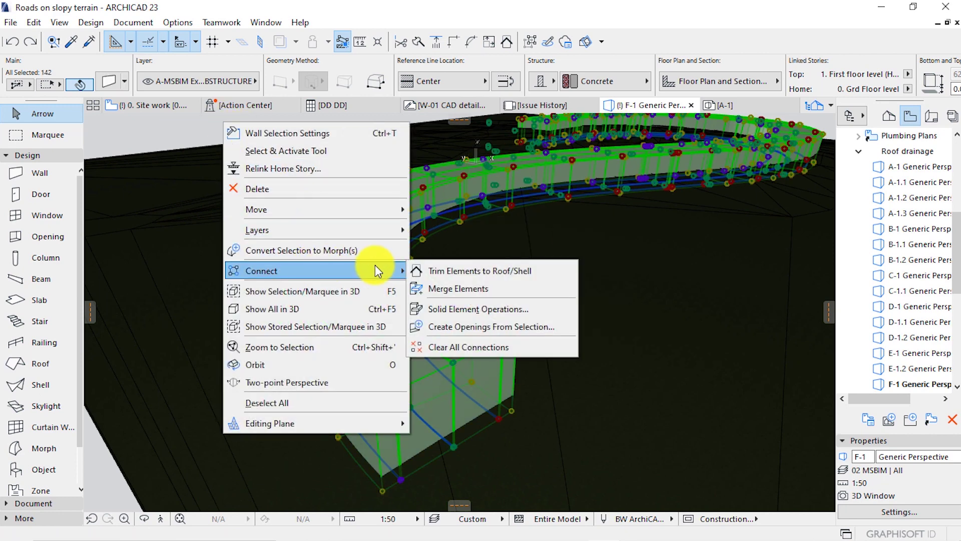
{"action": "left_click", "coordinate": [488, 310]}
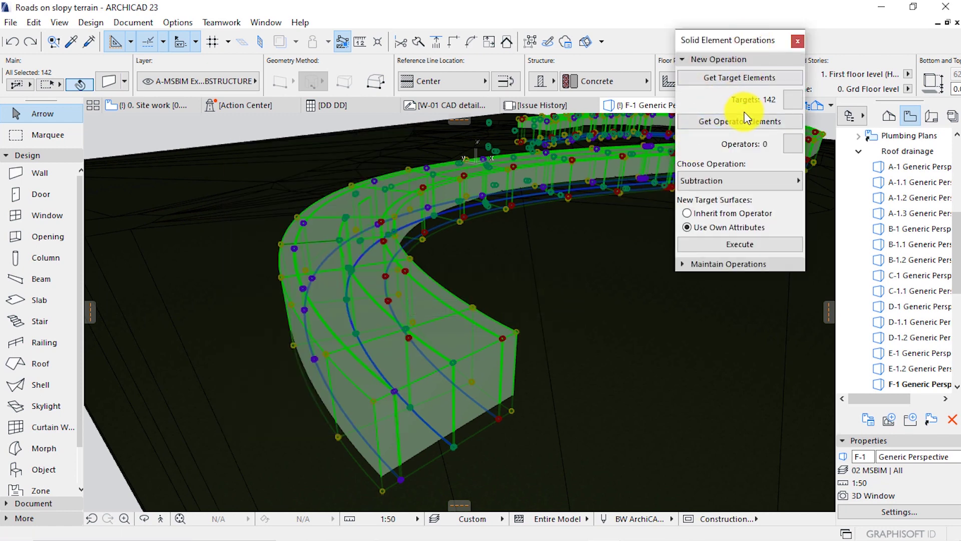
Set the terrain mesh as the operator and execute an Intersection on the road and strip walls, using own attributes
{"action": "left_click", "coordinate": [547, 318]}
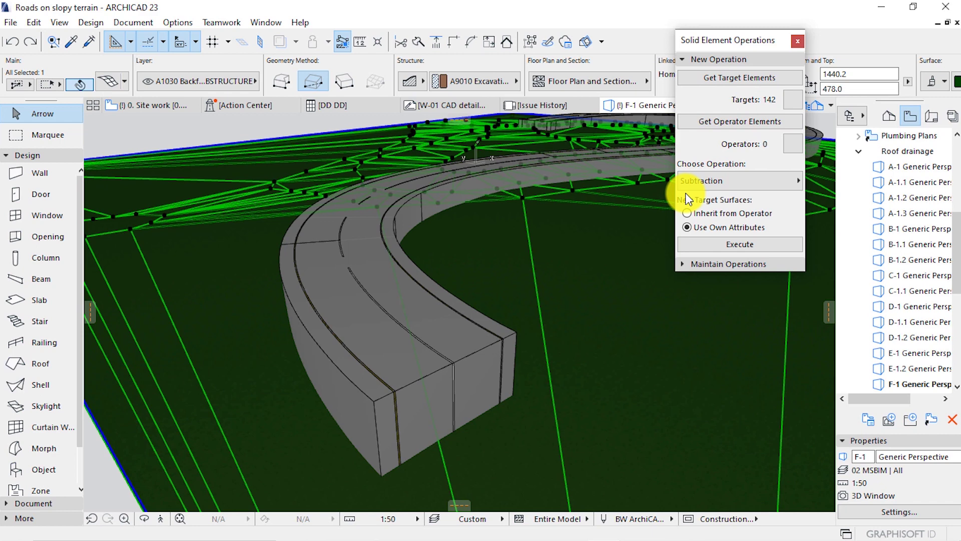
{"action": "left_click", "coordinate": [730, 122]}
{"action": "left_click", "coordinate": [737, 181]}
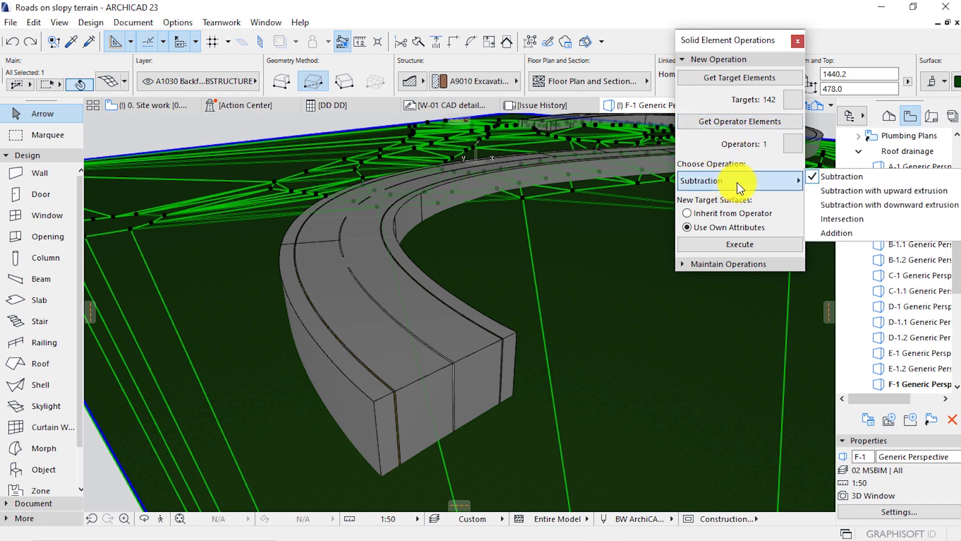
{"action": "left_click", "coordinate": [861, 222]}
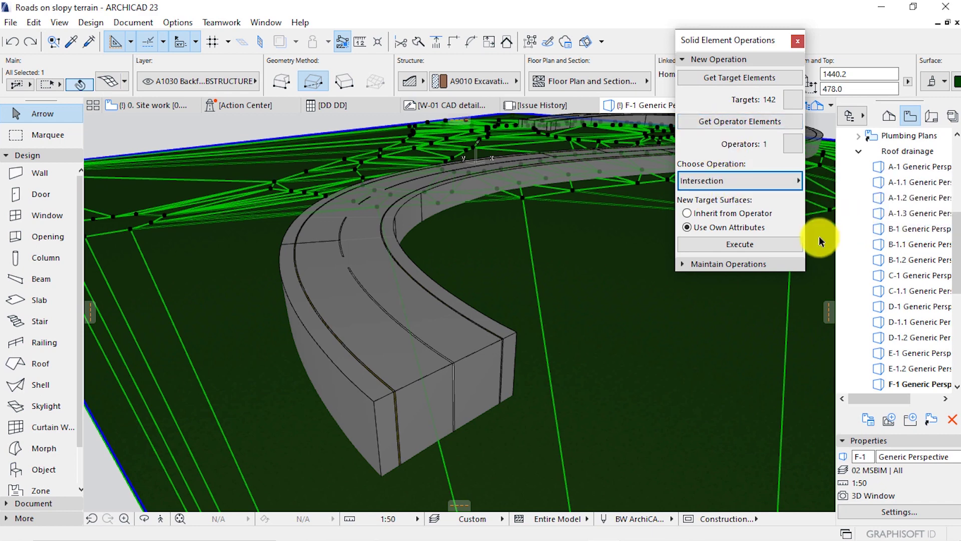
{"action": "left_click", "coordinate": [773, 245]}
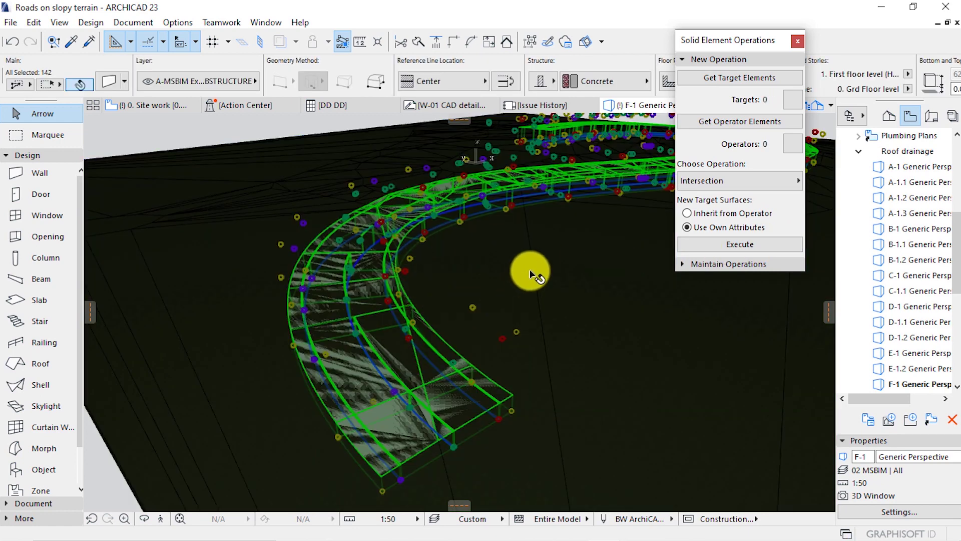
Execute Subtraction with upward extrusion on the terrain mesh as target, with the road and strip walls as operators, and deselect the mesh
{"action": "left_click", "coordinate": [722, 121]}
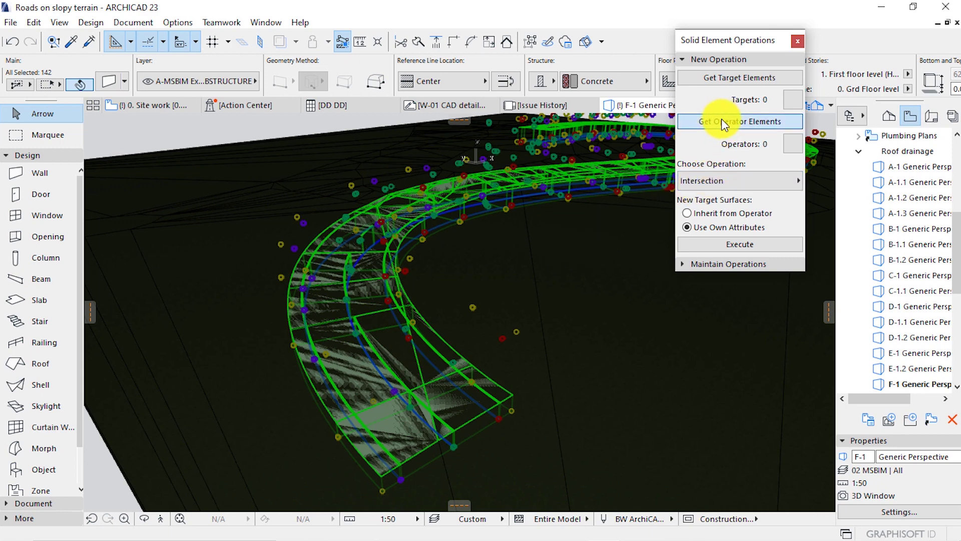
{"action": "right_click", "coordinate": [537, 257]}
{"action": "left_click", "coordinate": [538, 259]}
{"action": "left_click", "coordinate": [538, 259]}
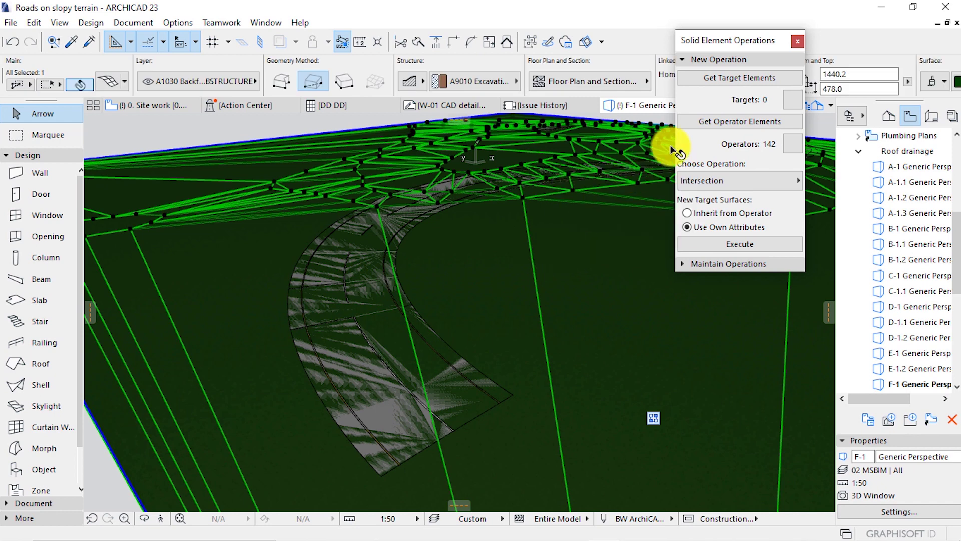
{"action": "left_click", "coordinate": [725, 77]}
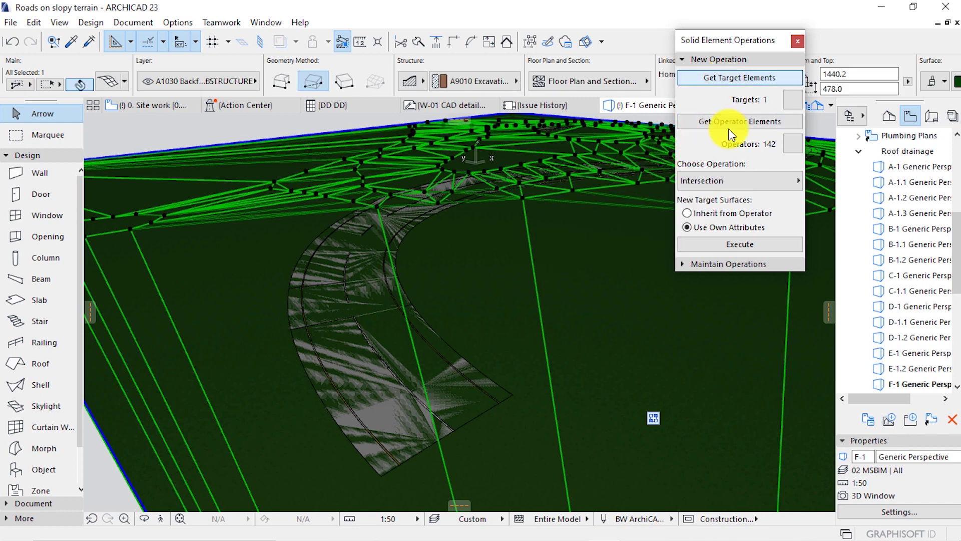
{"action": "left_click", "coordinate": [768, 184]}
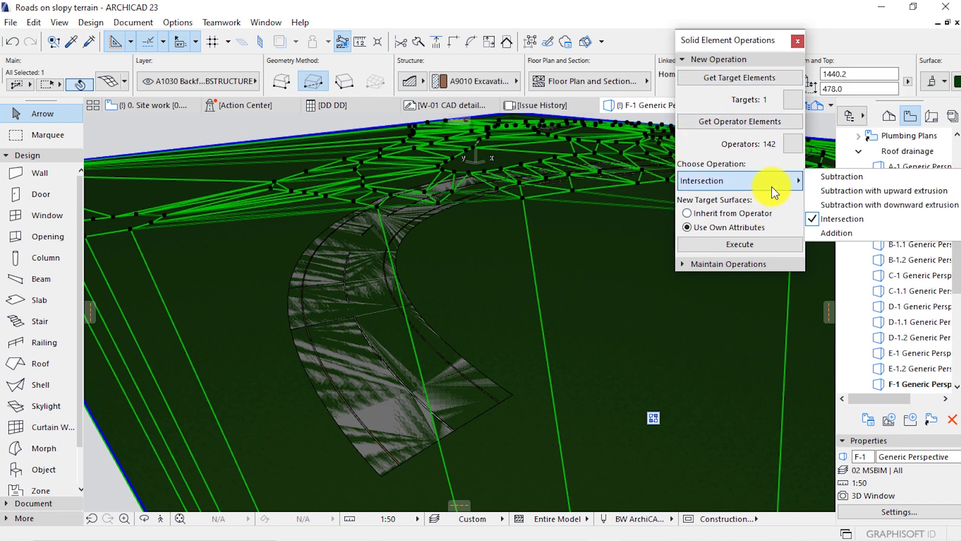
{"action": "left_click", "coordinate": [836, 192]}
{"action": "left_click", "coordinate": [717, 245]}
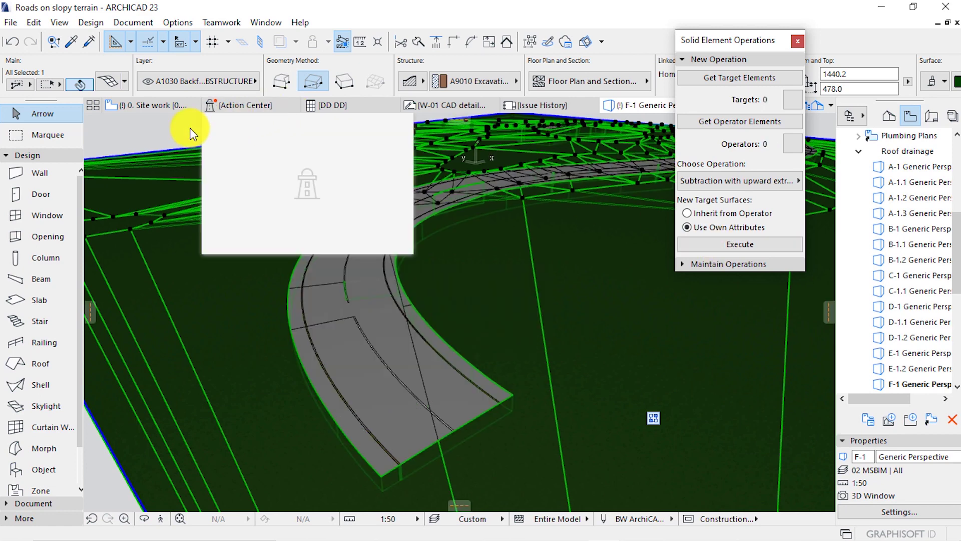
{"action": "left_click", "coordinate": [146, 128]}
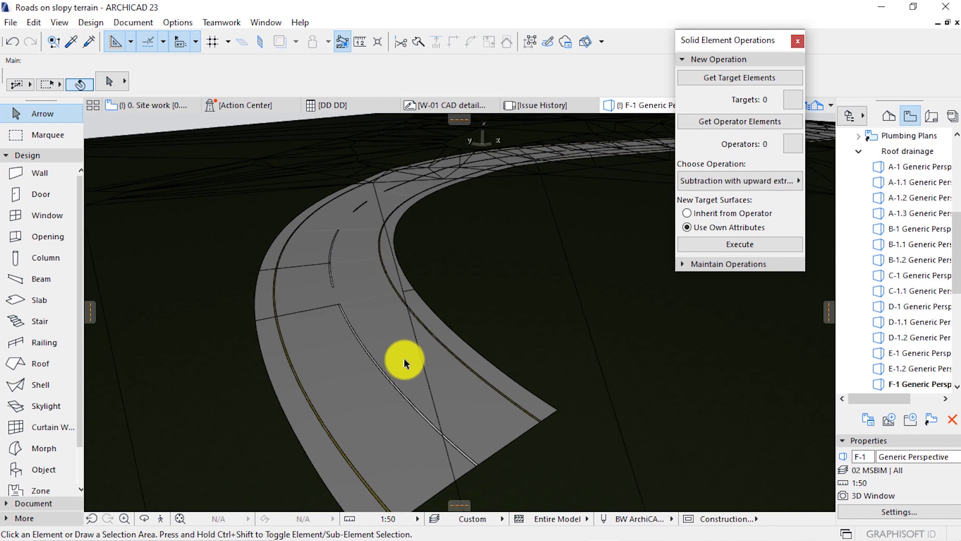
Examine how the road surface and its markings follow the sloping terrain at close range
{"action": "middle_click_drag", "start_coordinate": [464, 356], "coordinate": [296, 232], "text": "shift"}
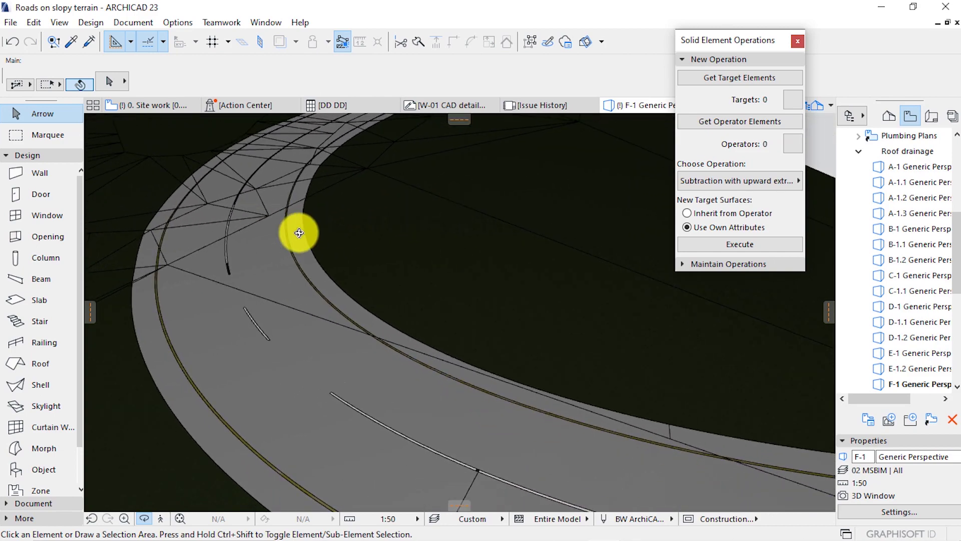
{"action": "middle_click_drag", "start_coordinate": [371, 307], "coordinate": [426, 224], "text": "shift"}
{"action": "scroll", "coordinate": [427, 231], "scroll_direction": "up", "scroll_amount": 6}
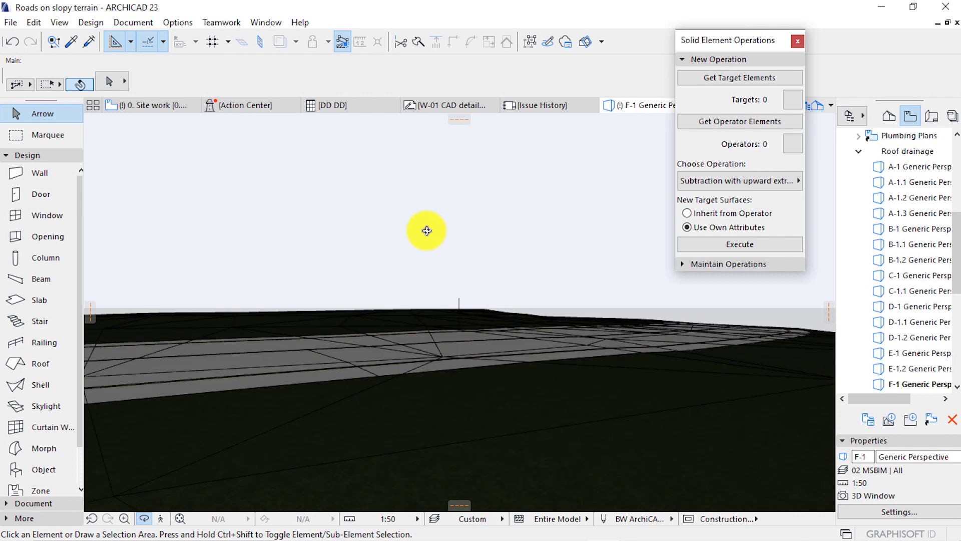
{"action": "middle_click_drag", "start_coordinate": [412, 281], "coordinate": [483, 301], "text": "shift"}
{"action": "scroll", "coordinate": [482, 301], "scroll_direction": "up", "scroll_amount": 4}
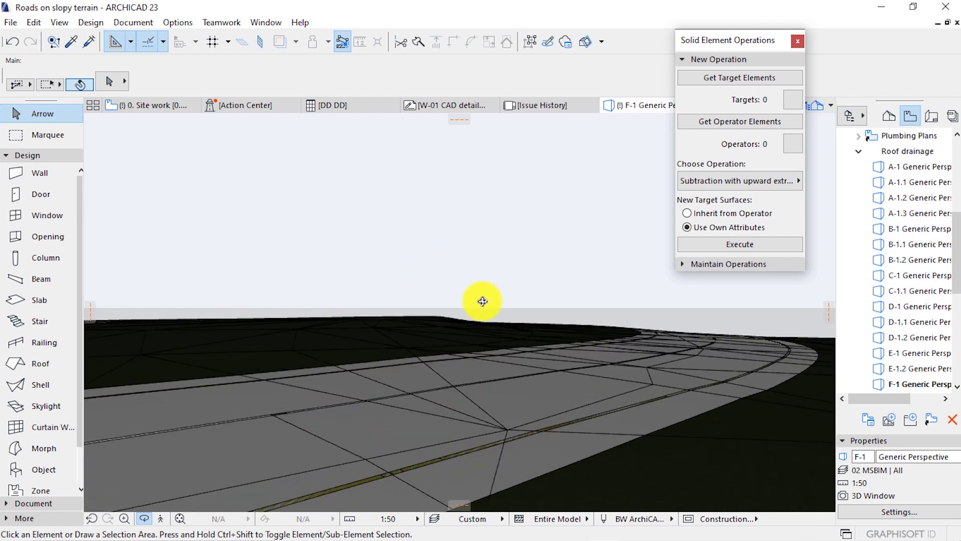
{"action": "left_click", "coordinate": [708, 59]}
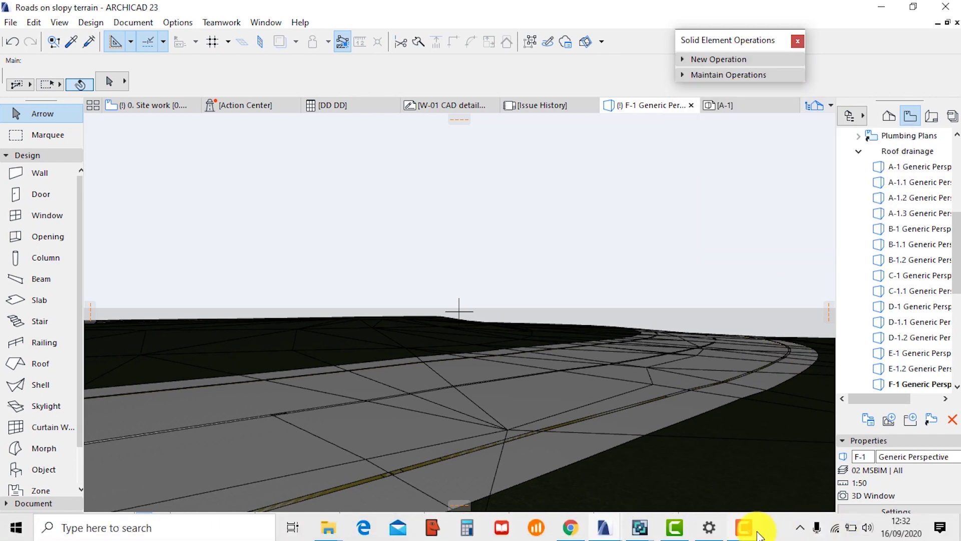
{"action": "left_click", "coordinate": [744, 526]}
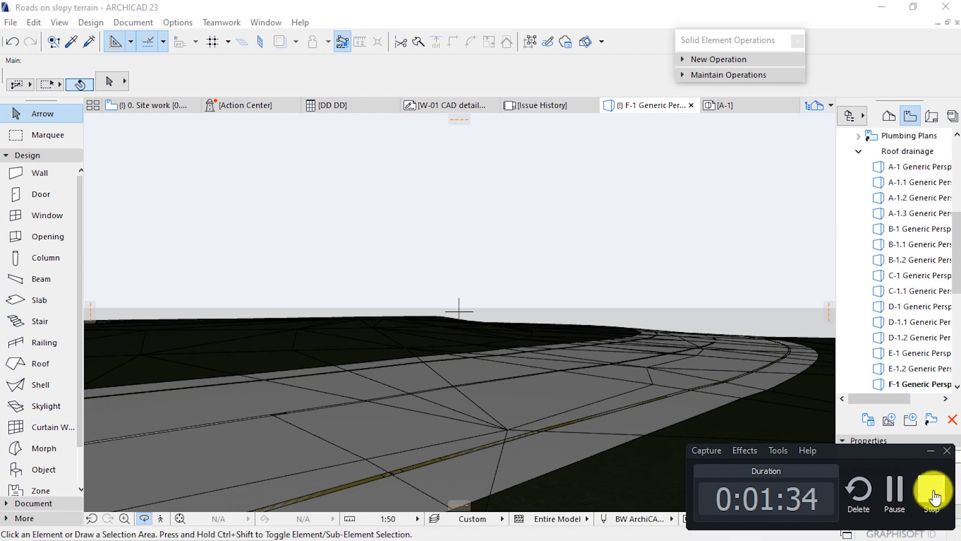
{"action": "left_click", "coordinate": [934, 497]}
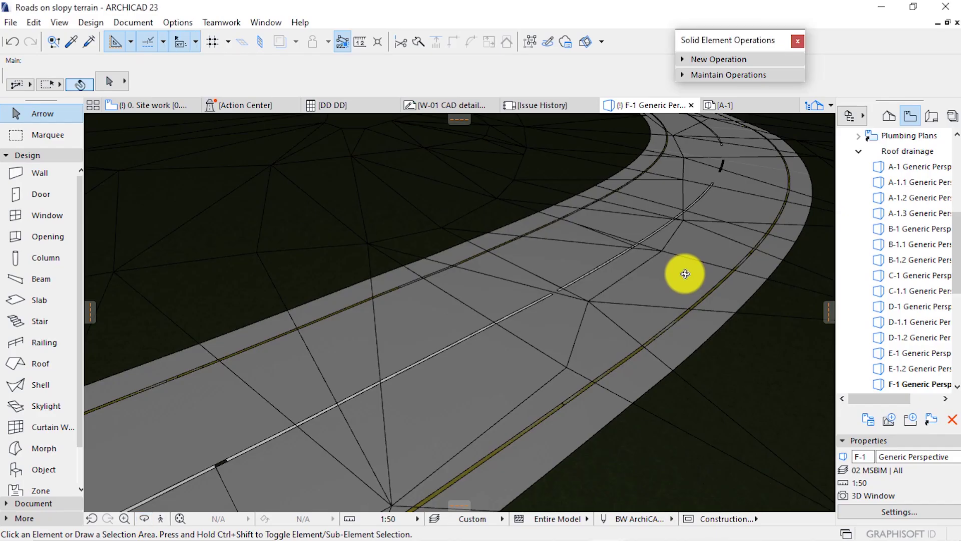
Convert the entire main road wall to morphs, accepting deletion of the original walls
{"action": "left_click", "coordinate": [685, 274]}
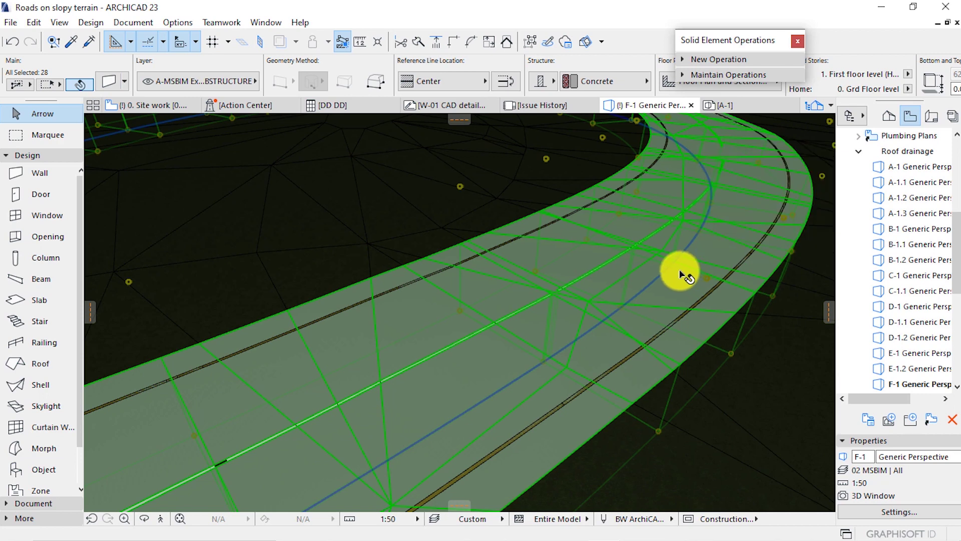
{"action": "right_click", "coordinate": [563, 257]}
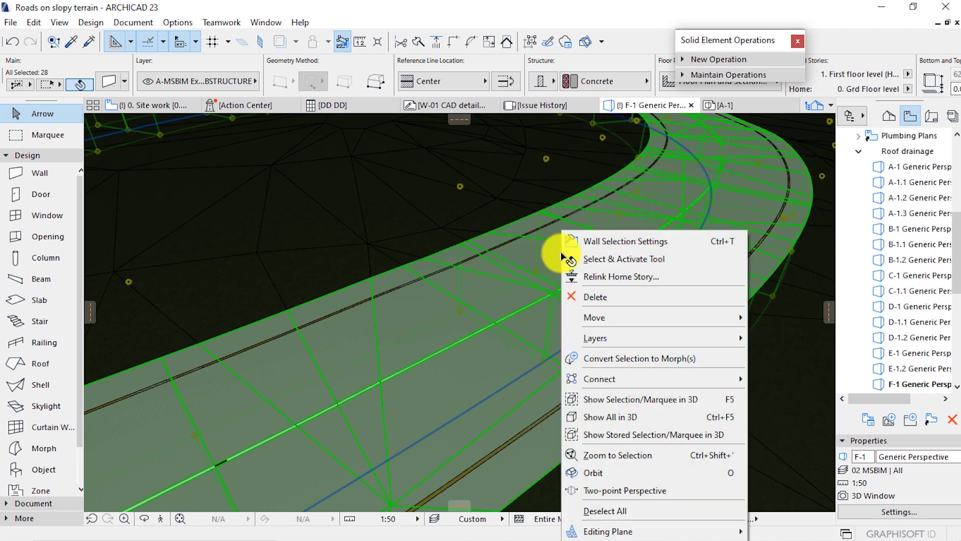
{"action": "left_click", "coordinate": [642, 367]}
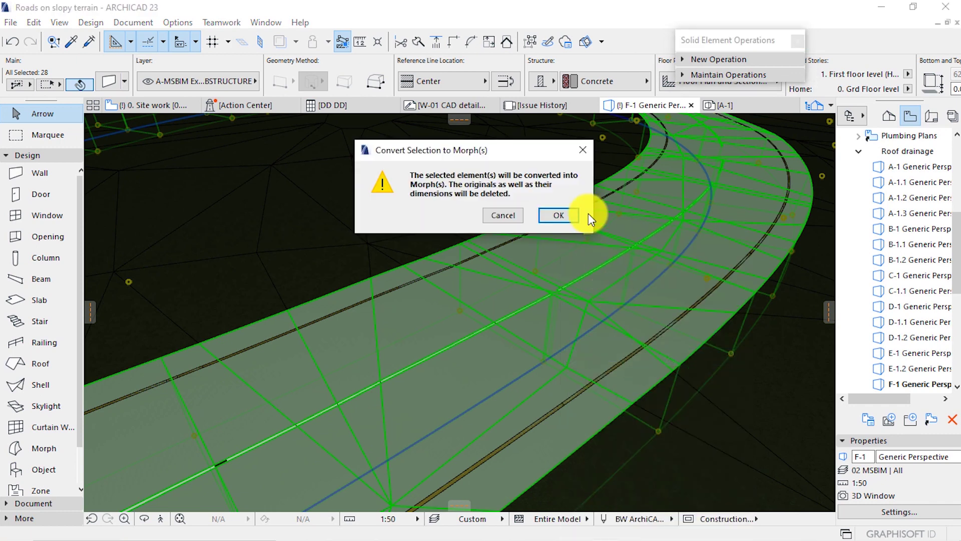
{"action": "left_click", "coordinate": [556, 216]}
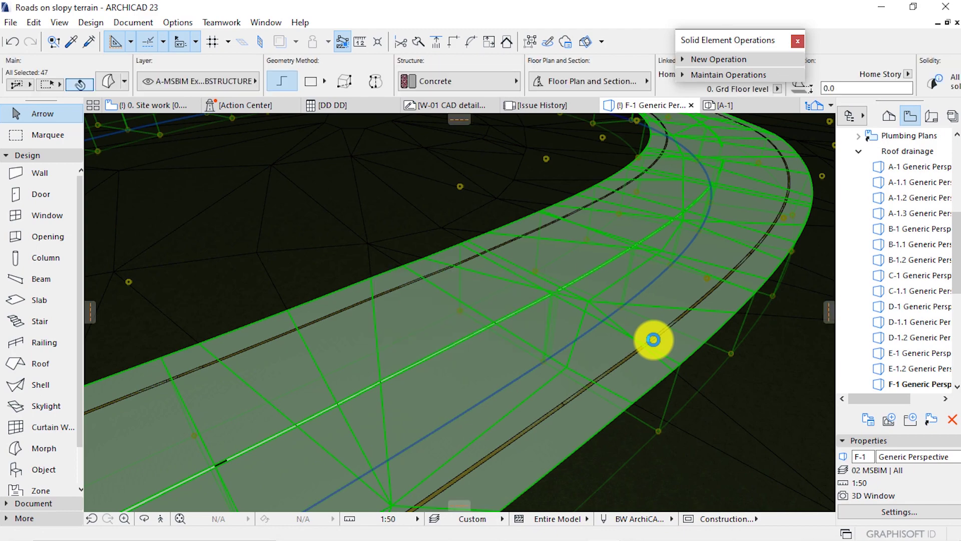
{"action": "mouse_move", "coordinate": [607, 316]}
{"action": "middle_mouse_down", "text": "shift"}
{"action": "mouse_move", "coordinate": [596, 318]}
{"action": "mouse_move", "coordinate": [622, 326]}
{"action": "middle_mouse_up", "text": "shift"}
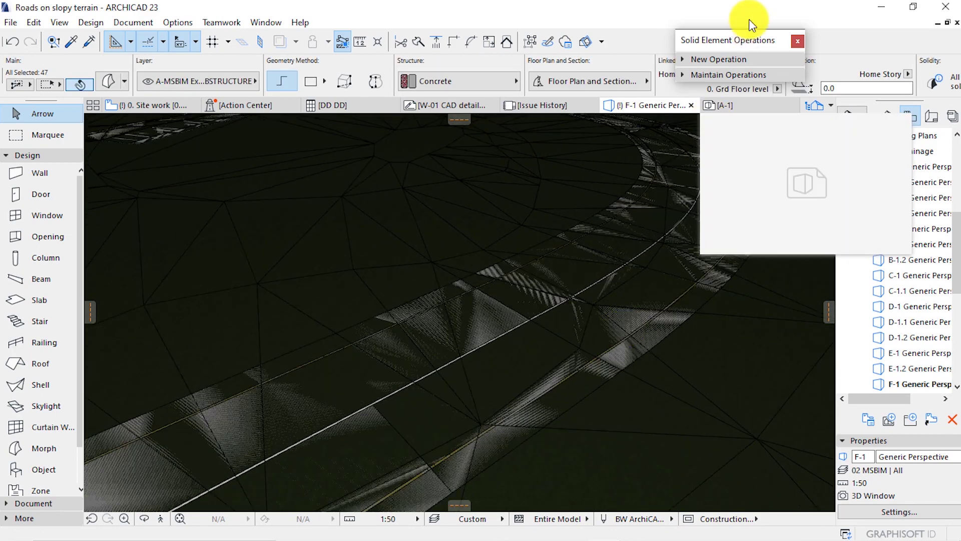
Execute Subtraction with upward extrusion on the terrain mesh as target, with the road morphs as operators
{"action": "left_click", "coordinate": [723, 59]}
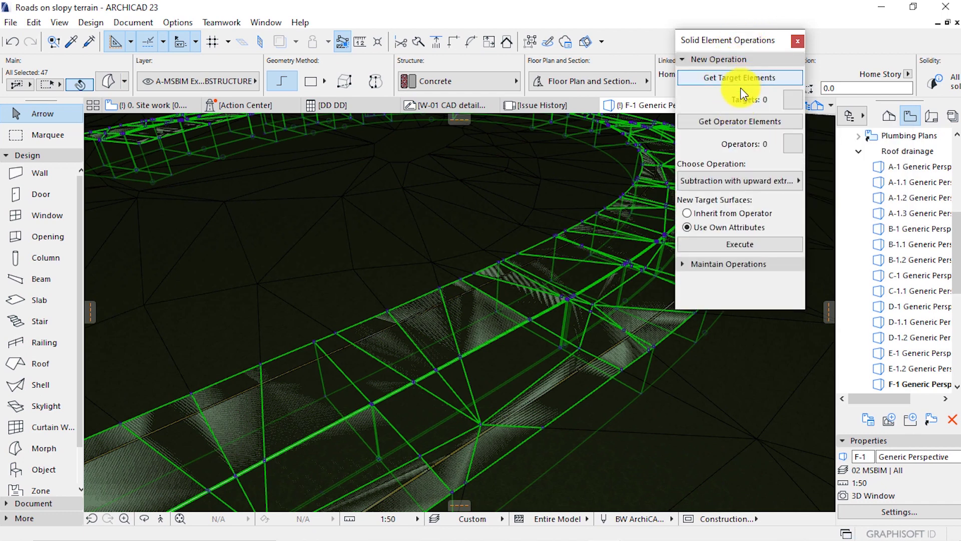
{"action": "left_click", "coordinate": [739, 121]}
{"action": "left_click", "coordinate": [450, 208]}
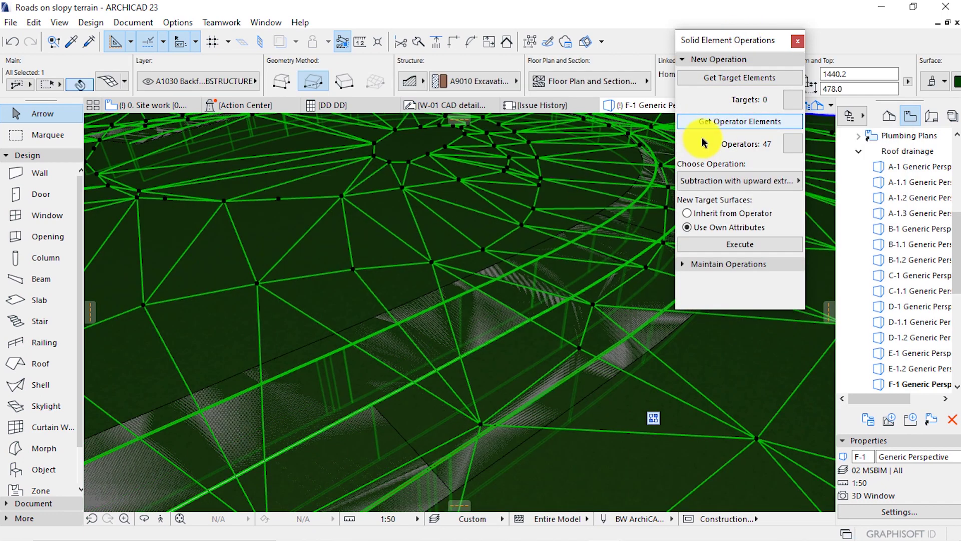
{"action": "left_click", "coordinate": [719, 82]}
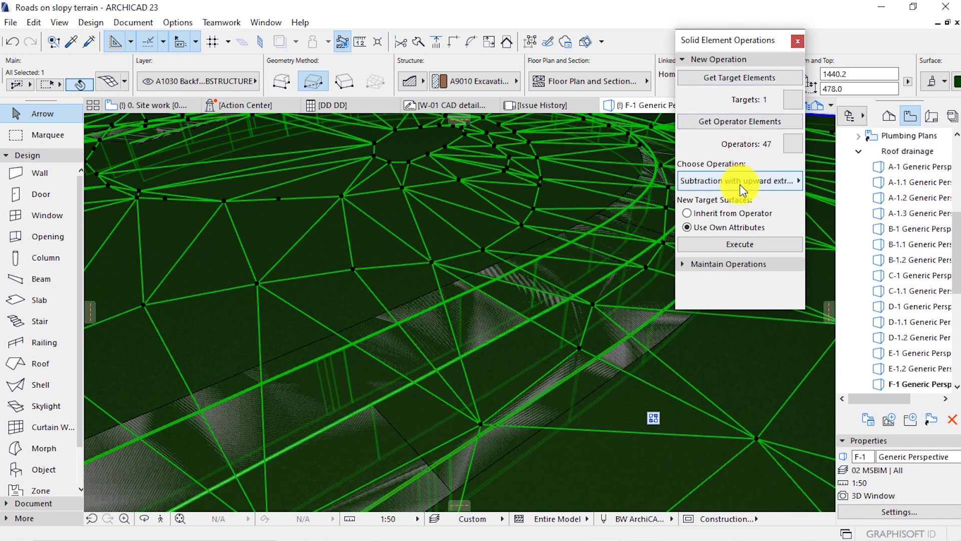
{"action": "left_click", "coordinate": [716, 243]}
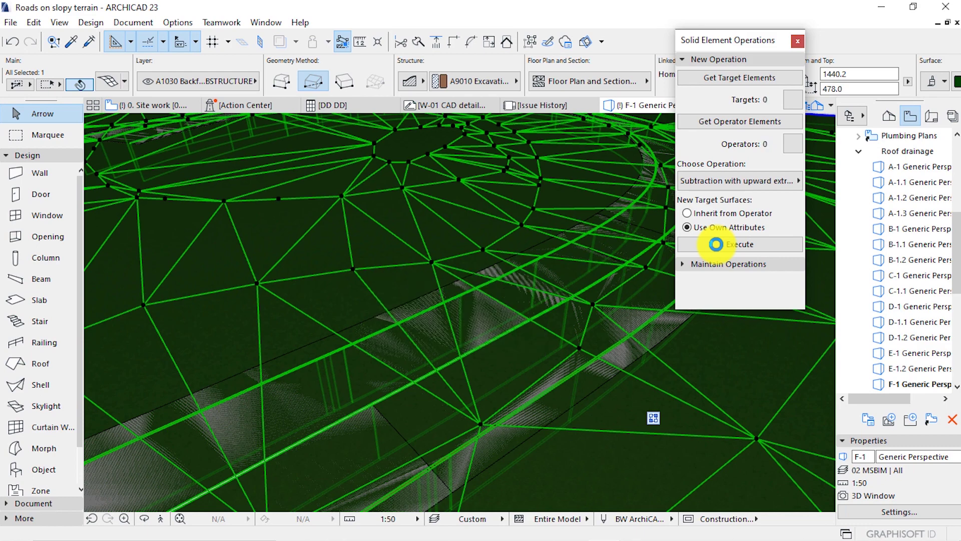
Convert the yellow edge strip walls and the white centre strip wall to morphs, accepting deletion of the originals
{"action": "middle_click_drag", "start_coordinate": [473, 318], "coordinate": [457, 269], "text": "shift"}
{"action": "left_click", "coordinate": [485, 316]}
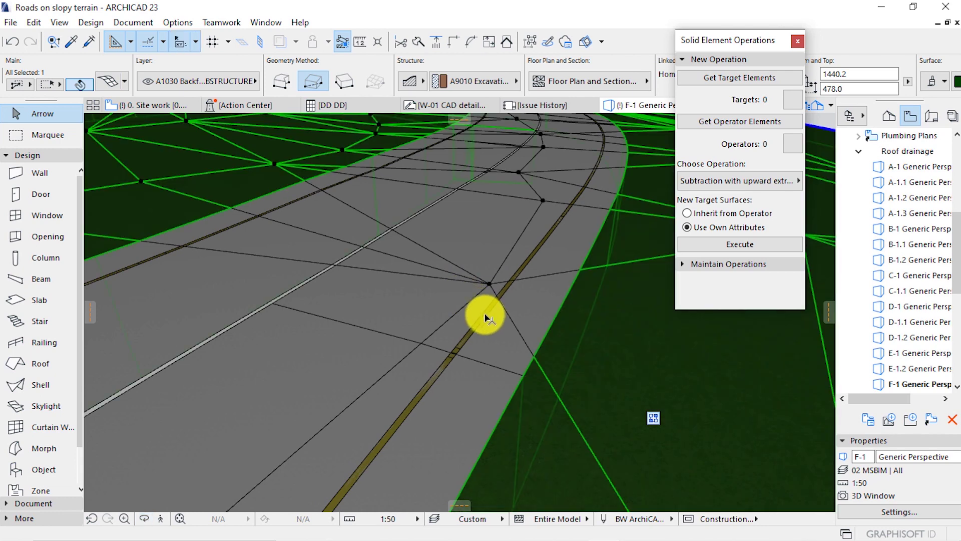
{"action": "left_click", "coordinate": [486, 317]}
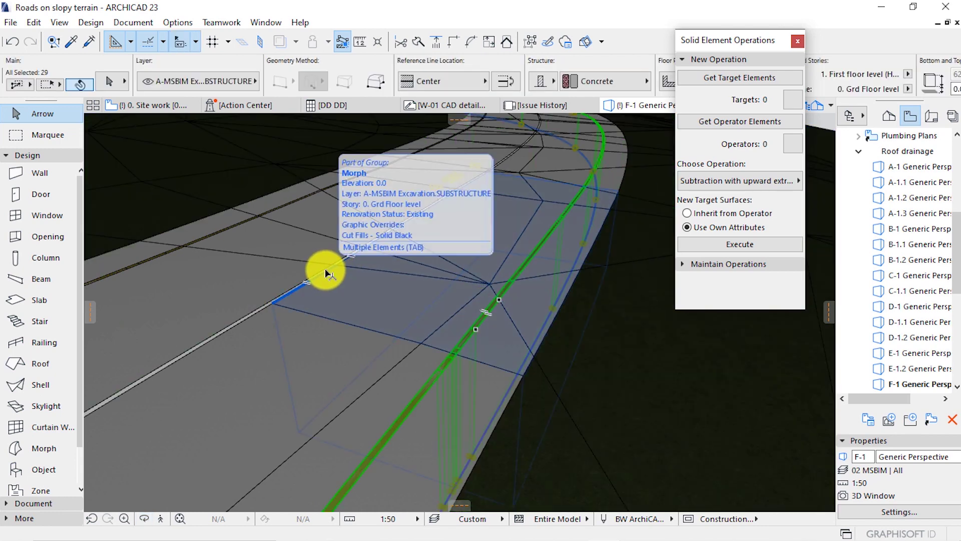
{"action": "scroll", "coordinate": [327, 273], "scroll_direction": "up", "scroll_amount": 3}
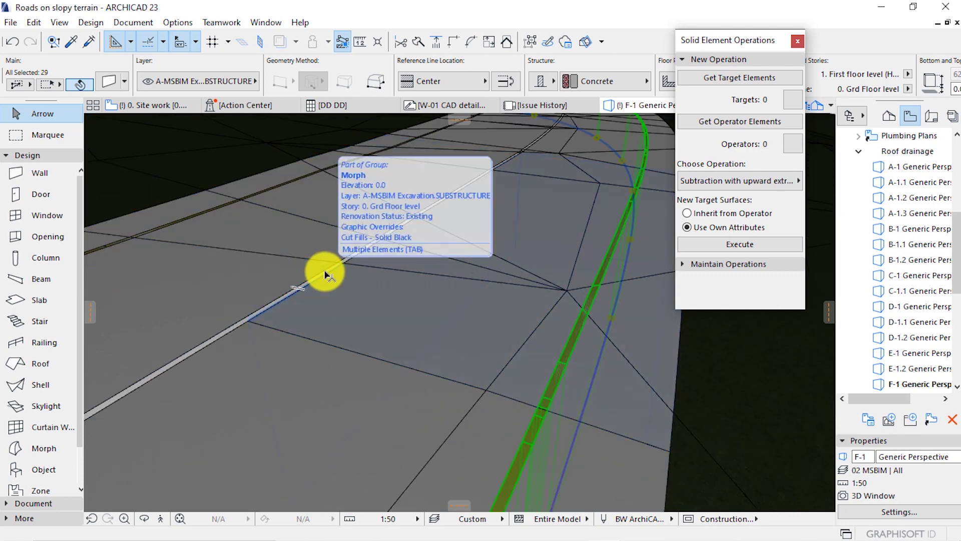
{"action": "key", "text": "Tab"}
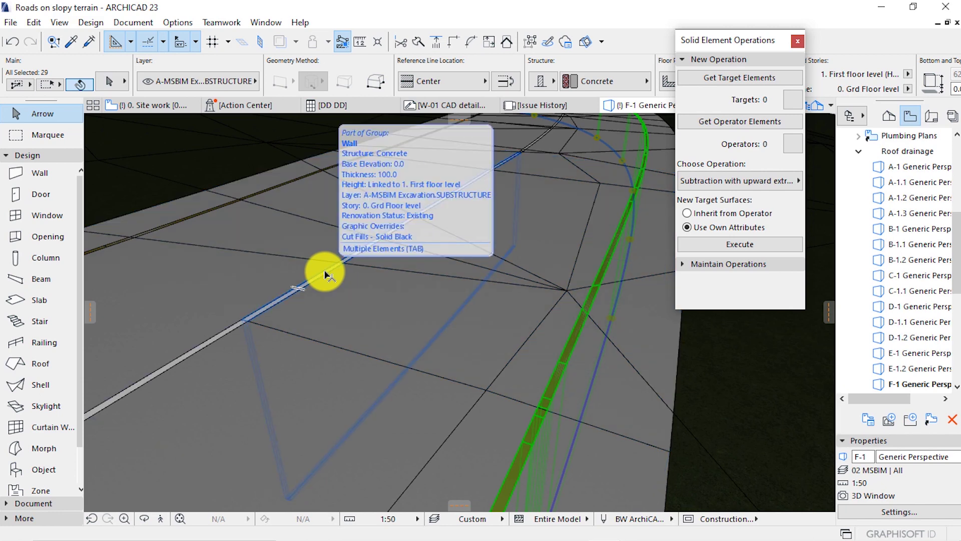
{"action": "left_click", "coordinate": [326, 273], "text": "shift"}
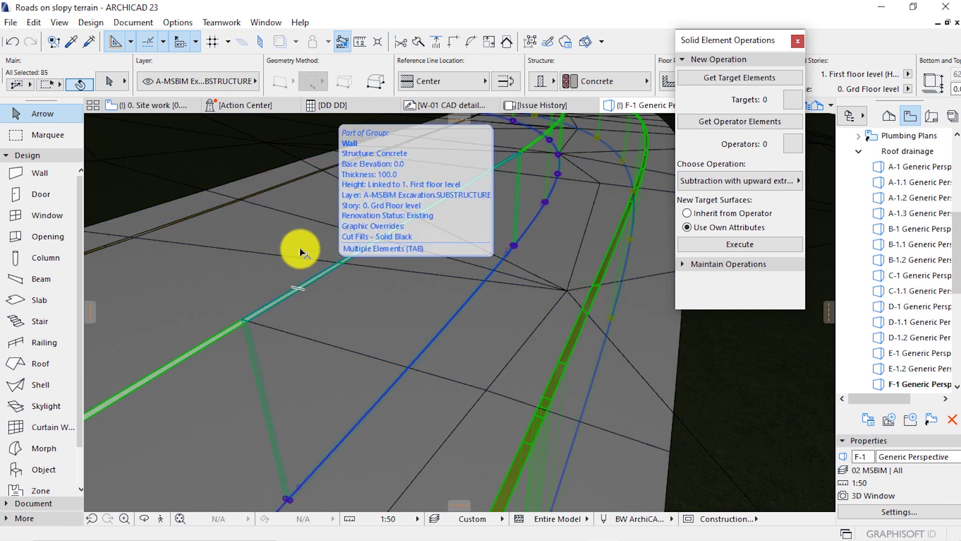
{"action": "right_click", "coordinate": [267, 191]}
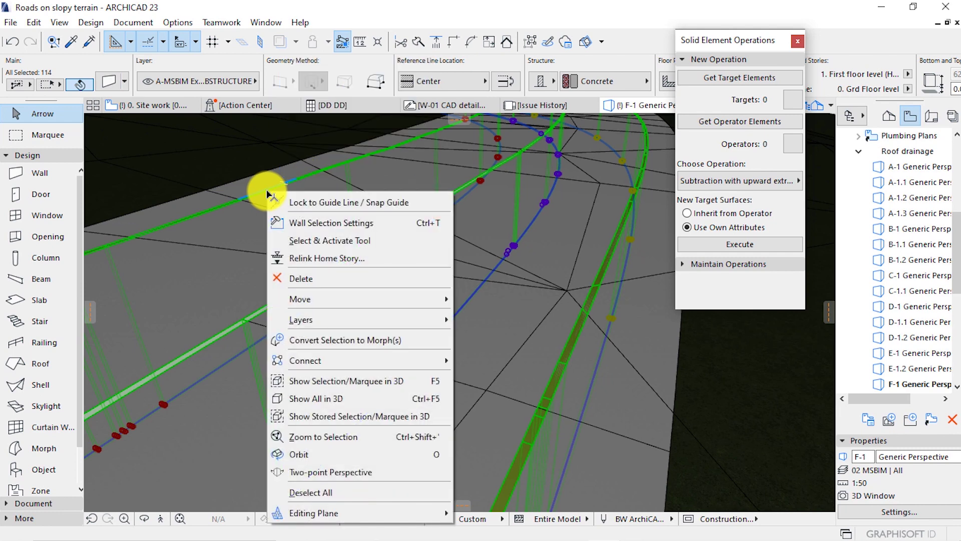
{"action": "left_click", "coordinate": [339, 337]}
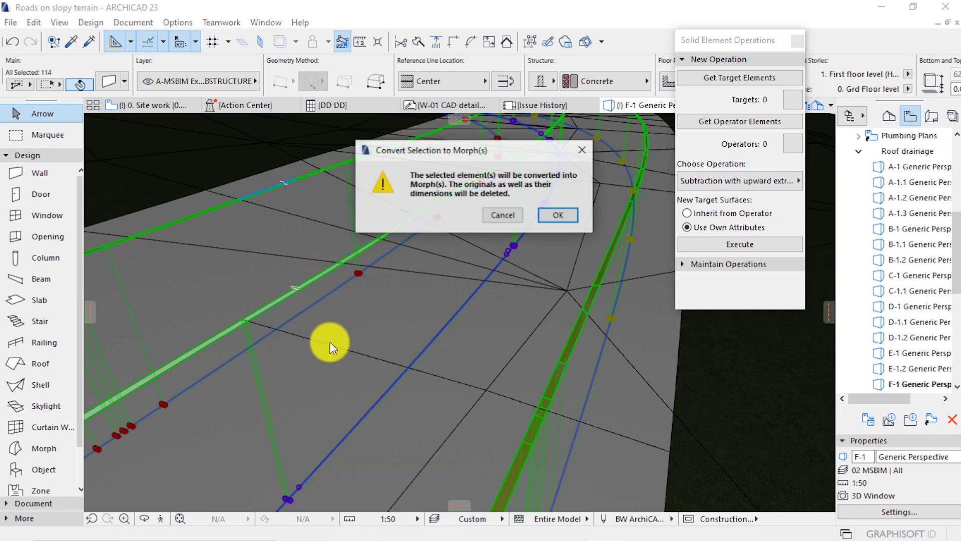
{"action": "left_click", "coordinate": [561, 215]}
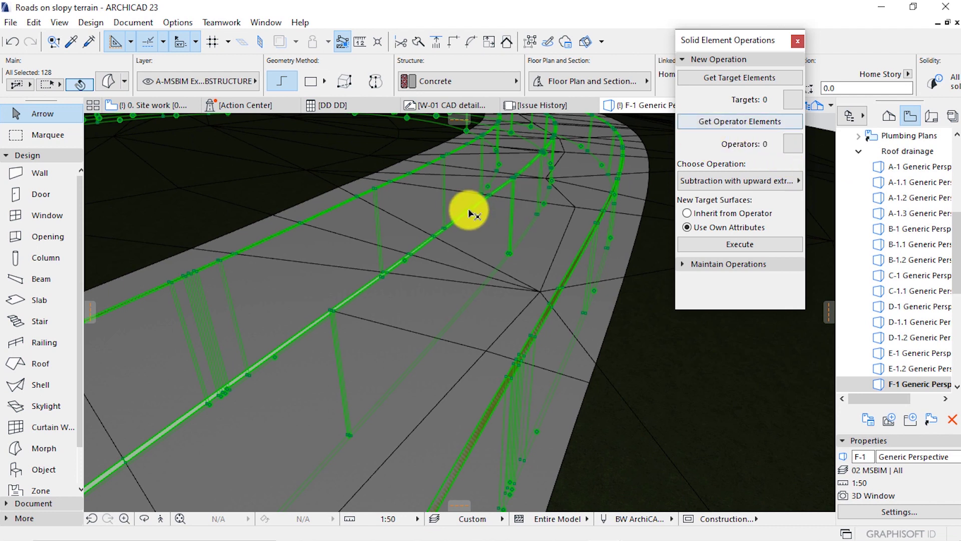
Try Subtraction with upward extrusion with the road morphs as targets and the strip morphs as operators, and undo it
{"action": "left_click", "coordinate": [743, 126]}
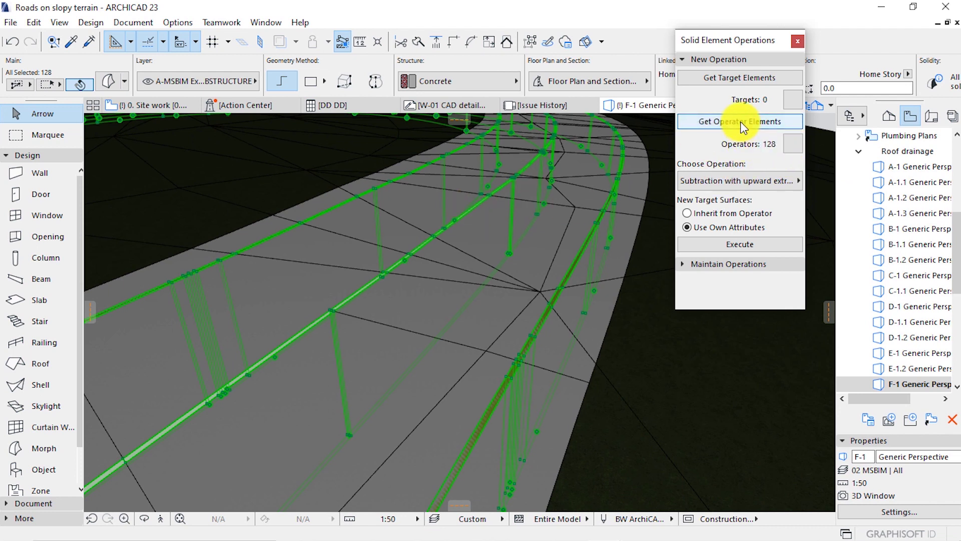
{"action": "left_click", "coordinate": [545, 253]}
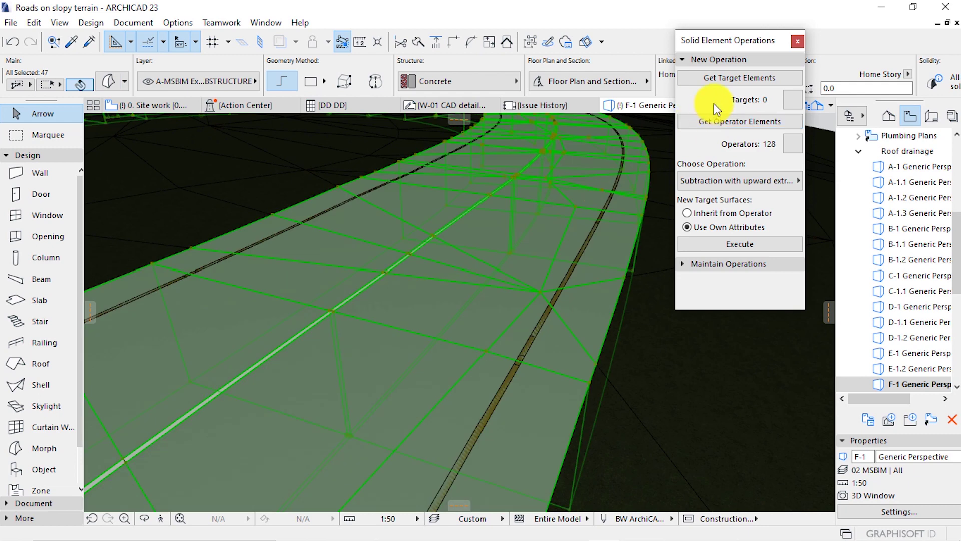
{"action": "left_click", "coordinate": [725, 77]}
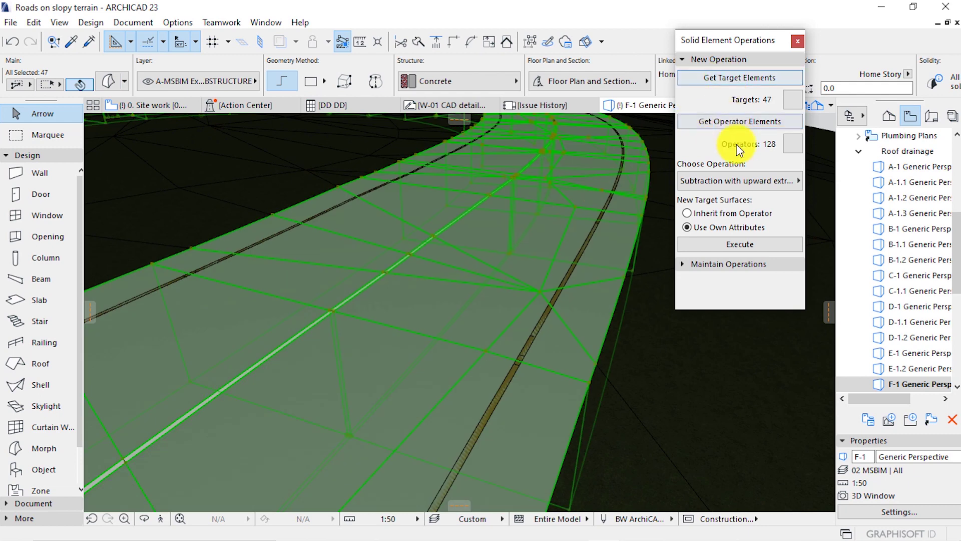
{"action": "left_click", "coordinate": [727, 241]}
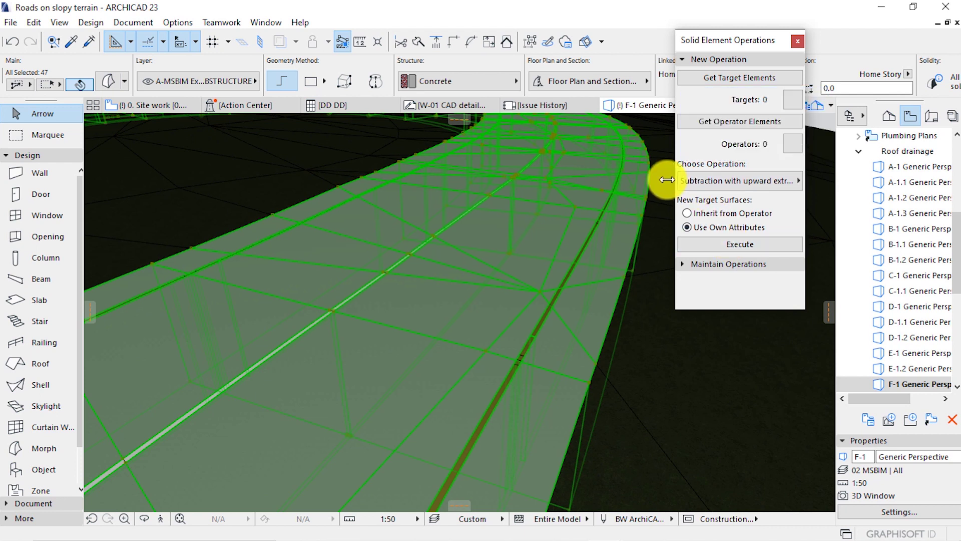
{"action": "key", "text": "ctrl+z"}
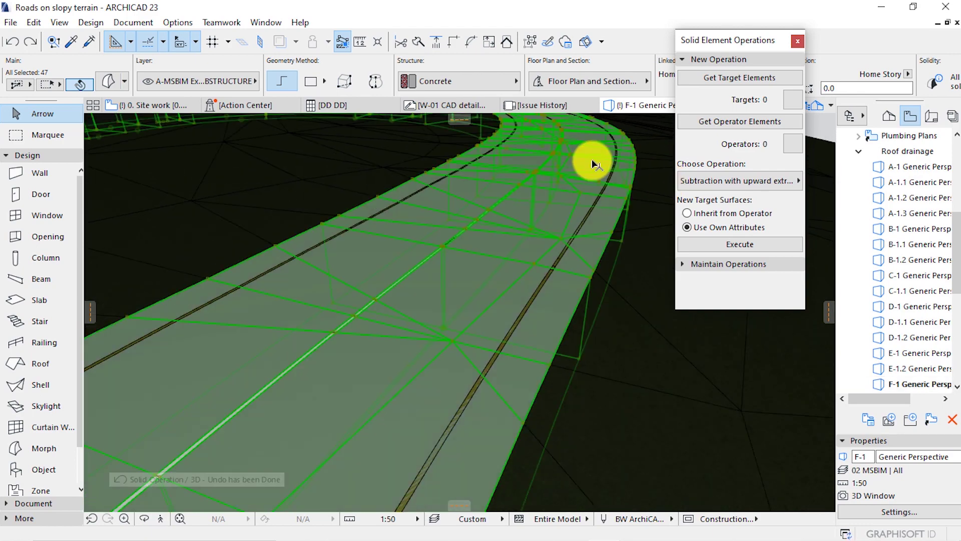
On the Site work floor plan, enclose the road's lower-left end in a marquee about 89277 by 101181 and show it in 3D
{"action": "scroll", "coordinate": [621, 166], "scroll_direction": "down", "scroll_amount": 5}
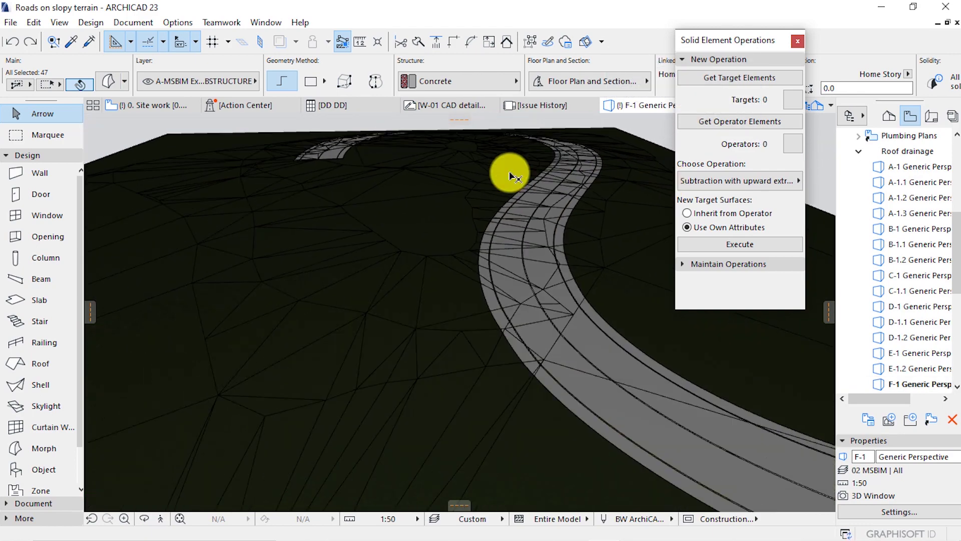
{"action": "key", "text": "F2"}
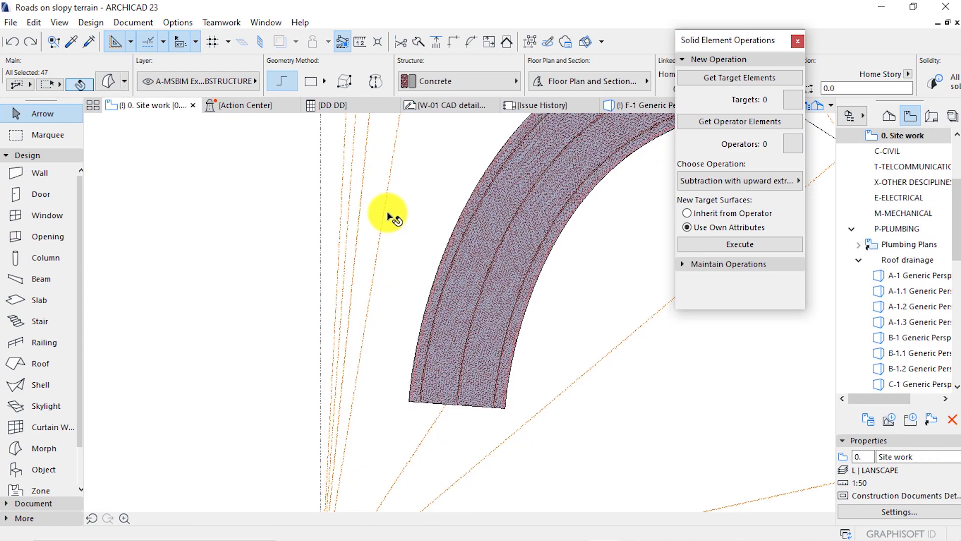
{"action": "scroll", "coordinate": [246, 354], "scroll_direction": "down", "scroll_amount": 6}
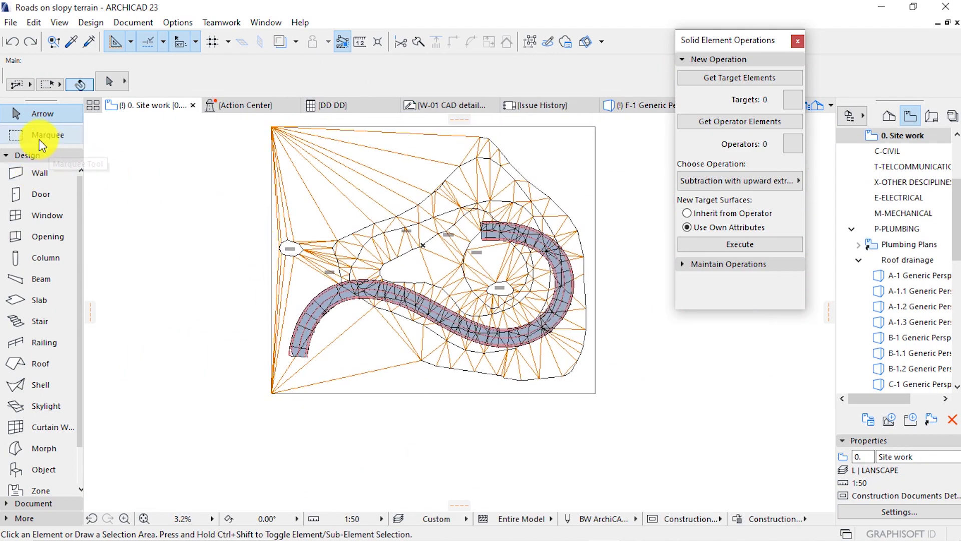
{"action": "left_click", "coordinate": [43, 135]}
{"action": "left_click", "coordinate": [246, 237]}
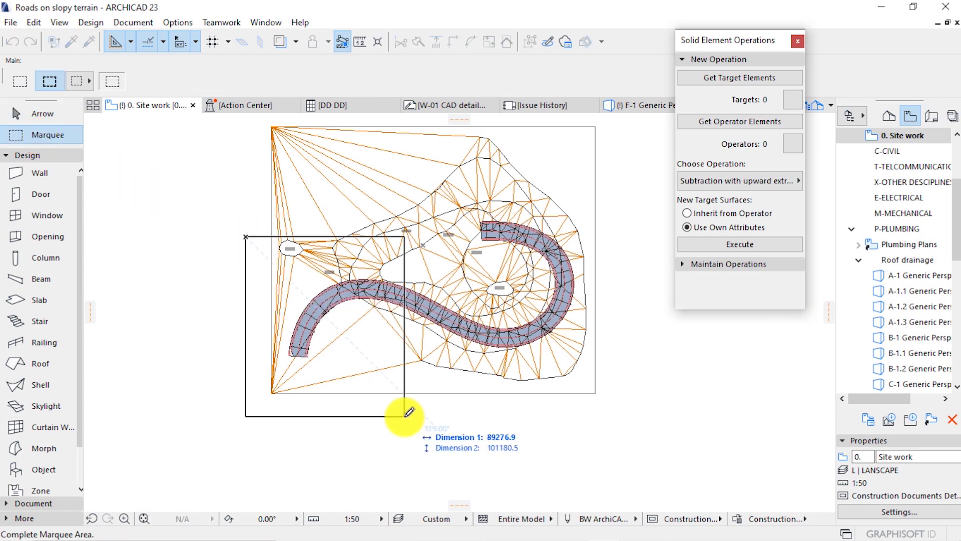
{"action": "left_click", "coordinate": [405, 416]}
{"action": "right_click", "coordinate": [617, 338]}
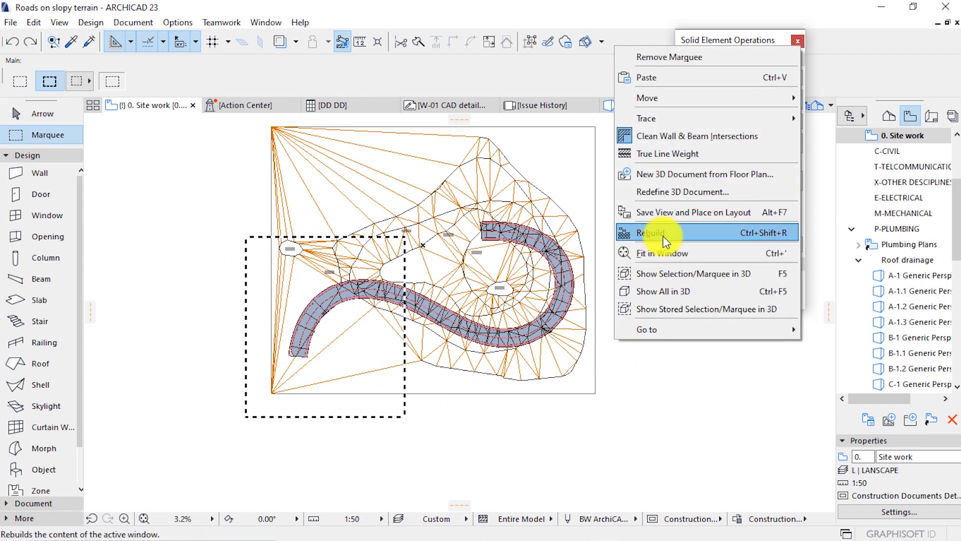
{"action": "left_click", "coordinate": [671, 274]}
Clear the selection at the road's cut end, select the main road morphs and duplicate them in place at distance 0
{"action": "scroll", "coordinate": [300, 278], "scroll_direction": "down", "scroll_amount": 5}
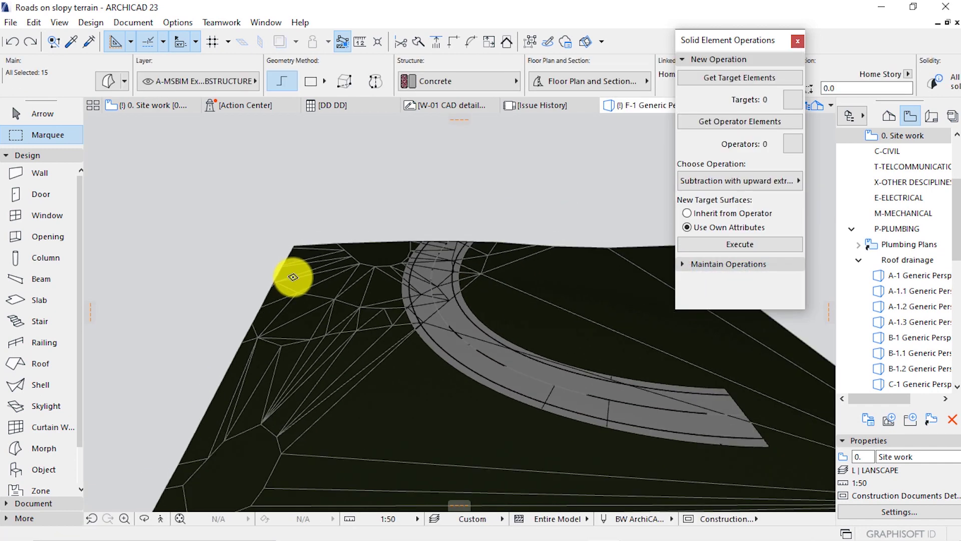
{"action": "middle_click_drag", "start_coordinate": [477, 300], "coordinate": [566, 320], "text": "shift"}
{"action": "scroll", "coordinate": [507, 292], "scroll_direction": "up", "scroll_amount": 6}
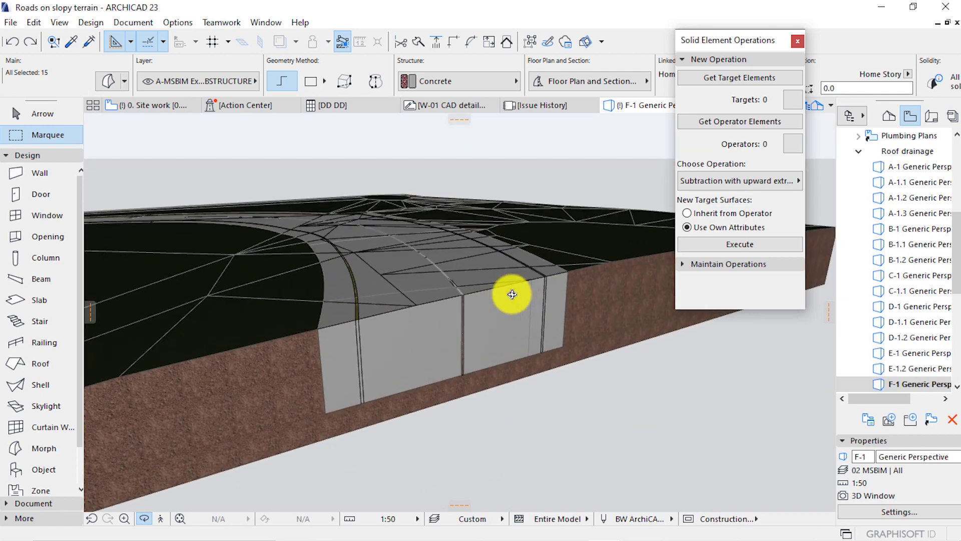
{"action": "scroll", "coordinate": [495, 291], "scroll_direction": "up", "scroll_amount": 2}
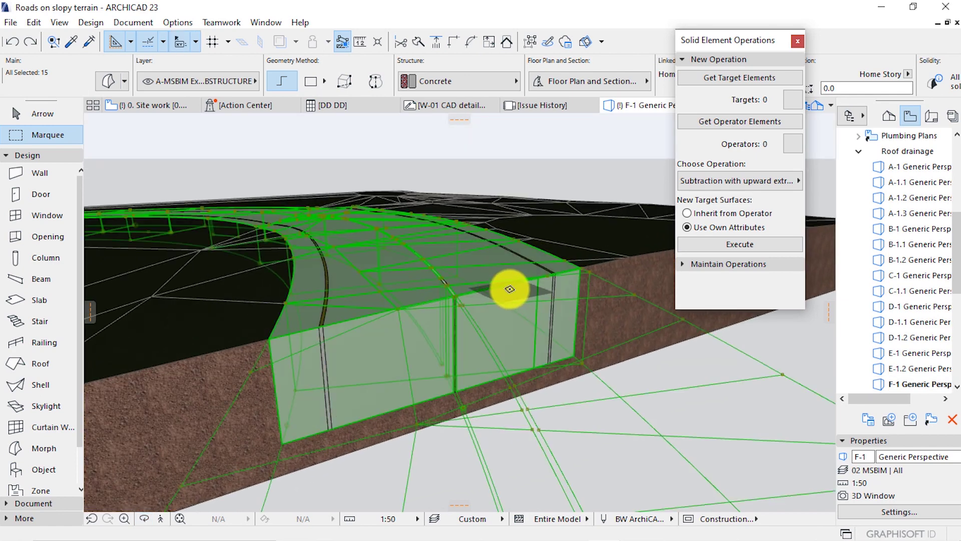
{"action": "key", "text": "Escape"}
{"action": "key", "text": "Escape"}
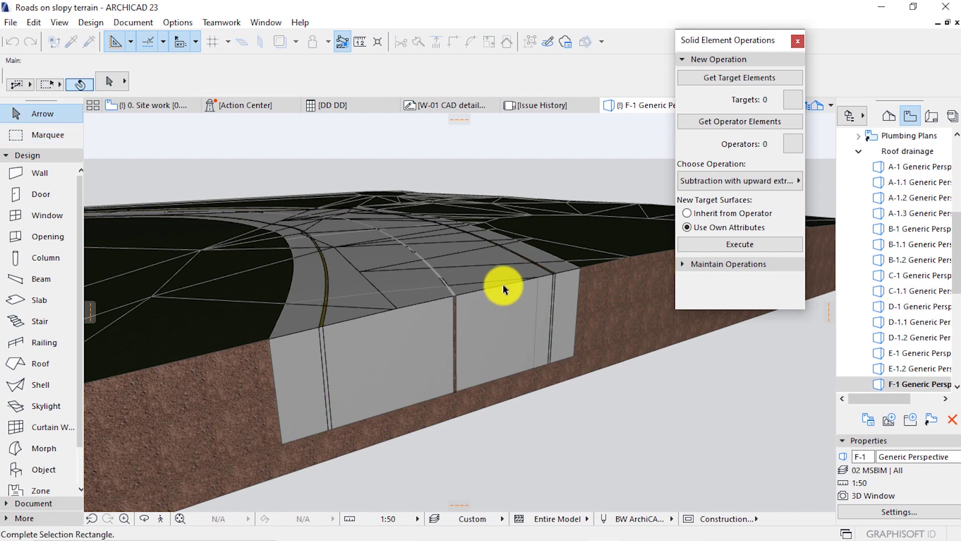
{"action": "left_click", "coordinate": [580, 272]}
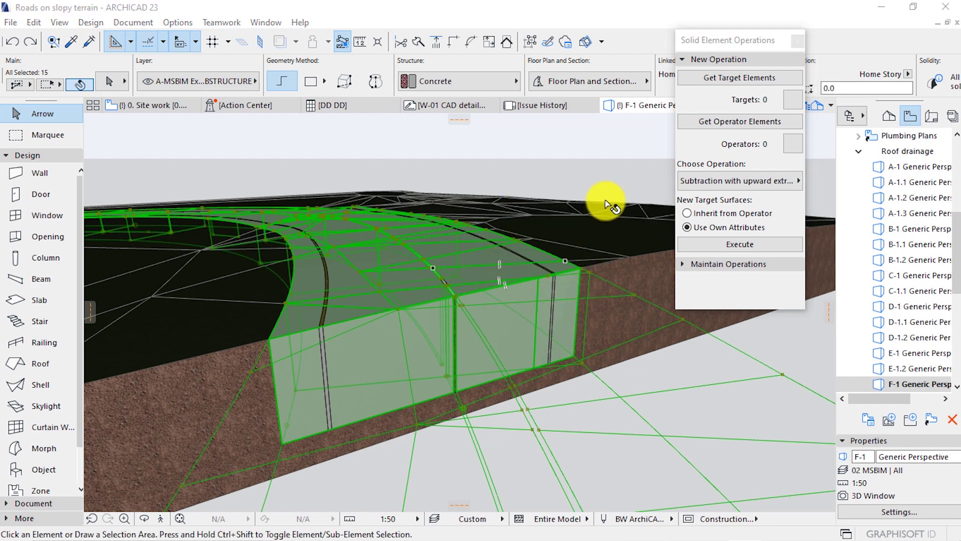
{"action": "right_click", "coordinate": [555, 150]}
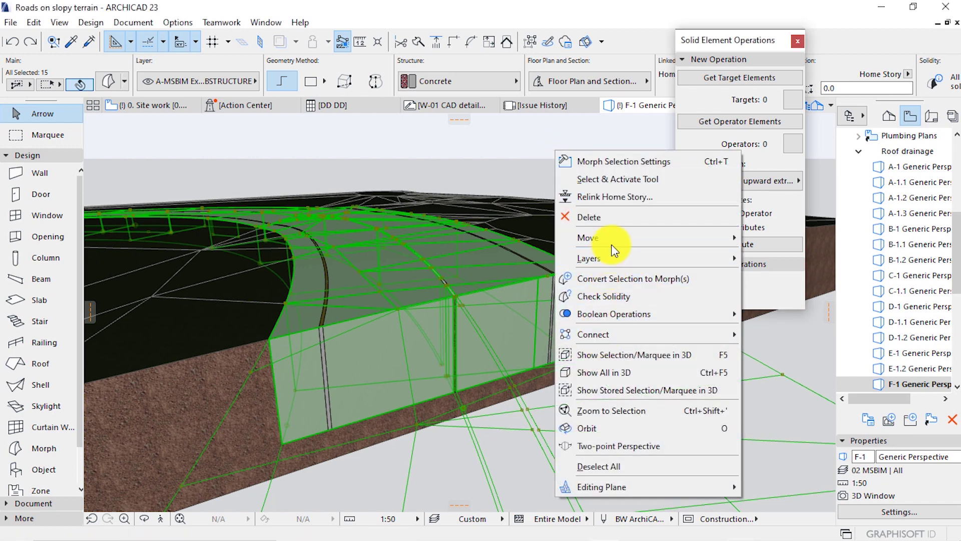
{"action": "mouse_move", "coordinate": [612, 243]}
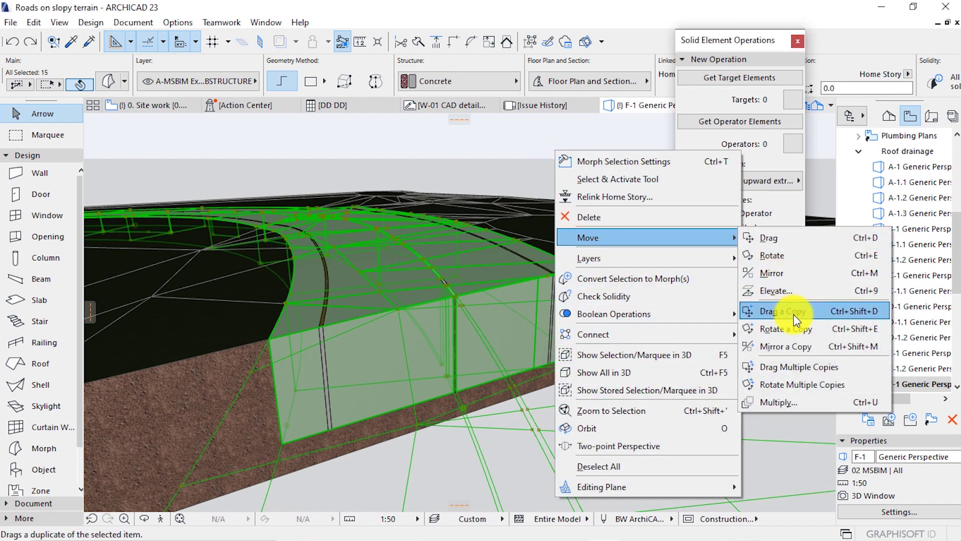
{"action": "left_click", "coordinate": [794, 314]}
{"action": "left_click", "coordinate": [583, 272]}
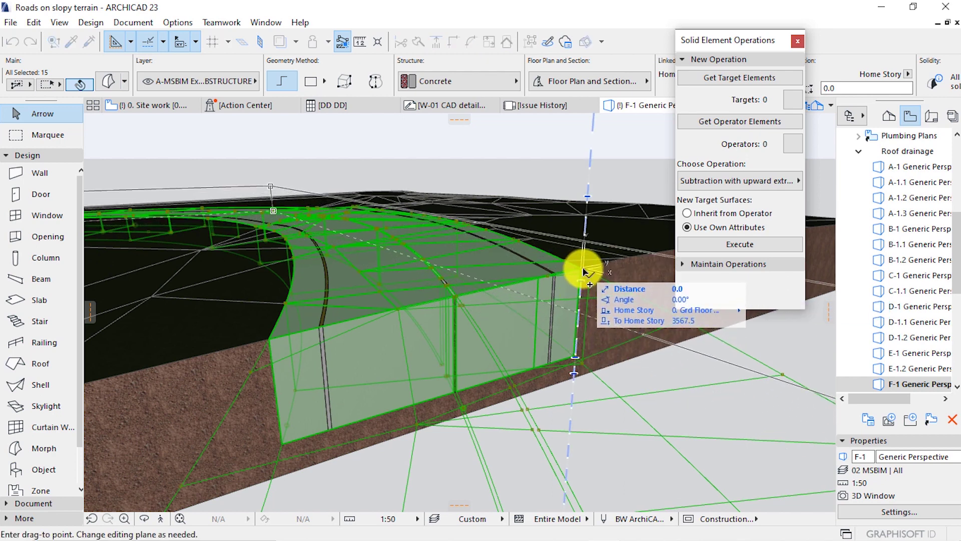
{"action": "left_click", "coordinate": [582, 272]}
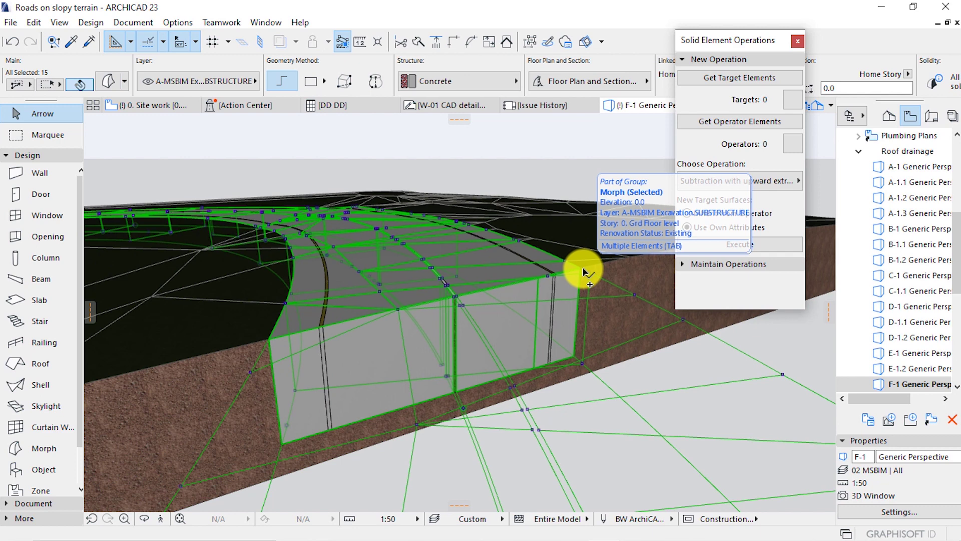
Move the duplicated road morphs straight down by 467.5 to the First floor level
{"action": "key", "text": "ctrl+d"}
{"action": "left_click", "coordinate": [584, 271]}
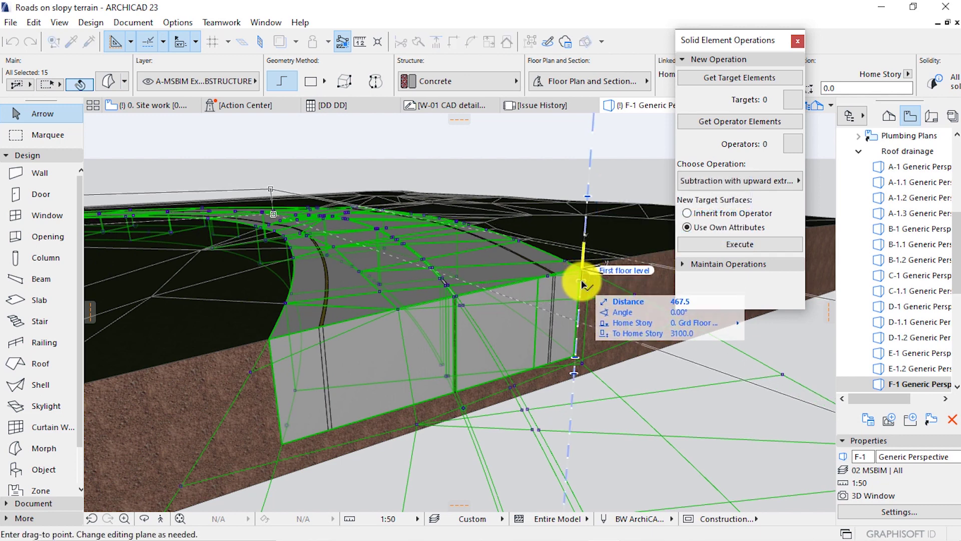
{"action": "left_click", "coordinate": [582, 283]}
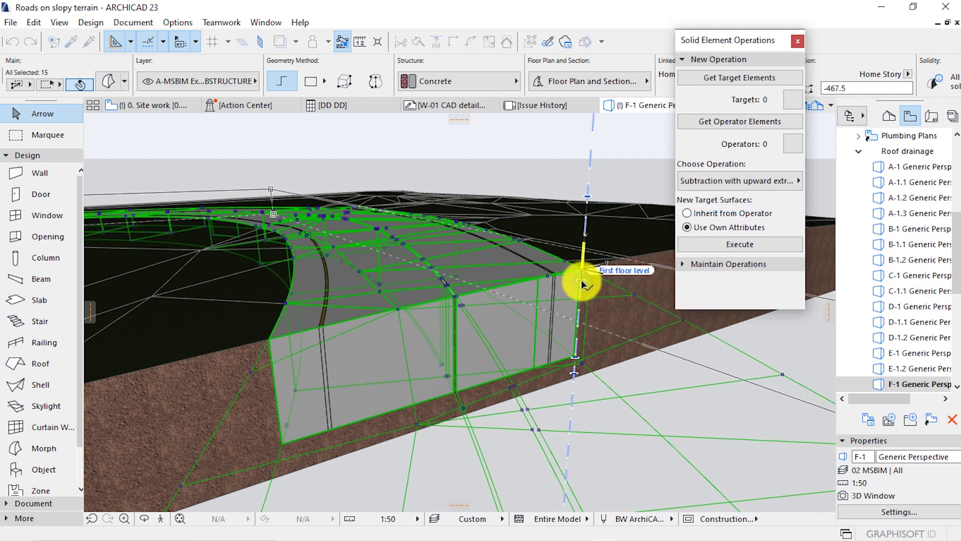
{"action": "key", "text": "Escape"}
{"action": "left_click", "coordinate": [549, 290]}
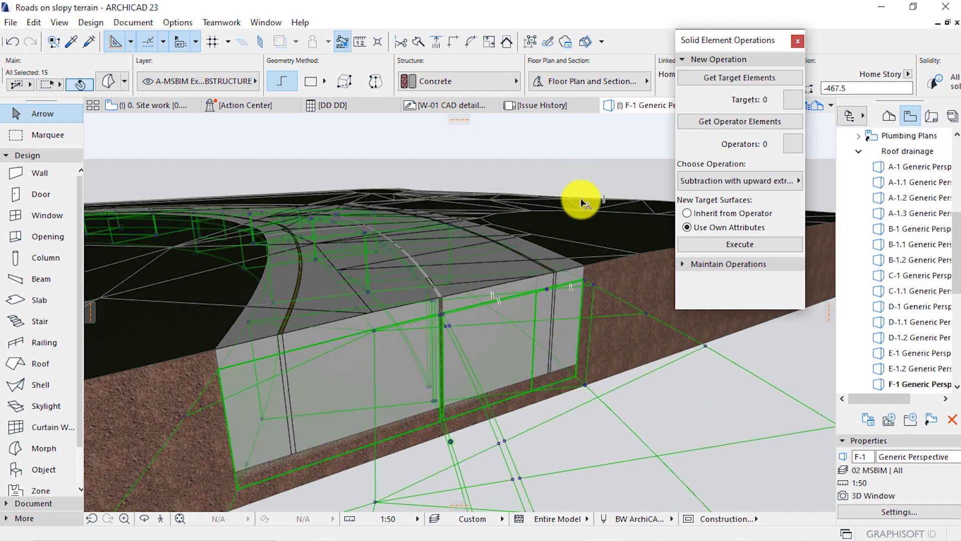
Execute Subtraction with downward extrusion on the original road morphs as targets, with the lowered copy as operators
{"action": "left_click", "coordinate": [759, 124]}
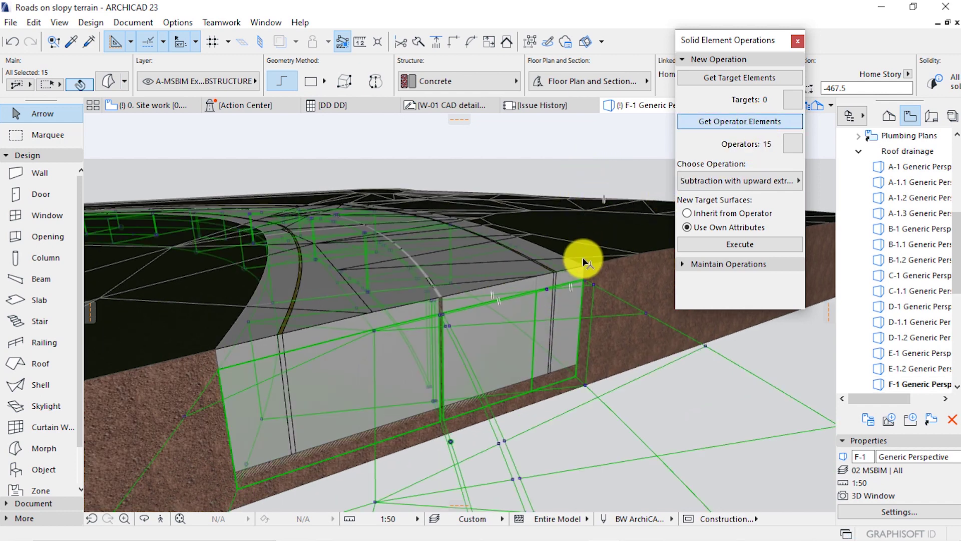
{"action": "left_click", "coordinate": [580, 268]}
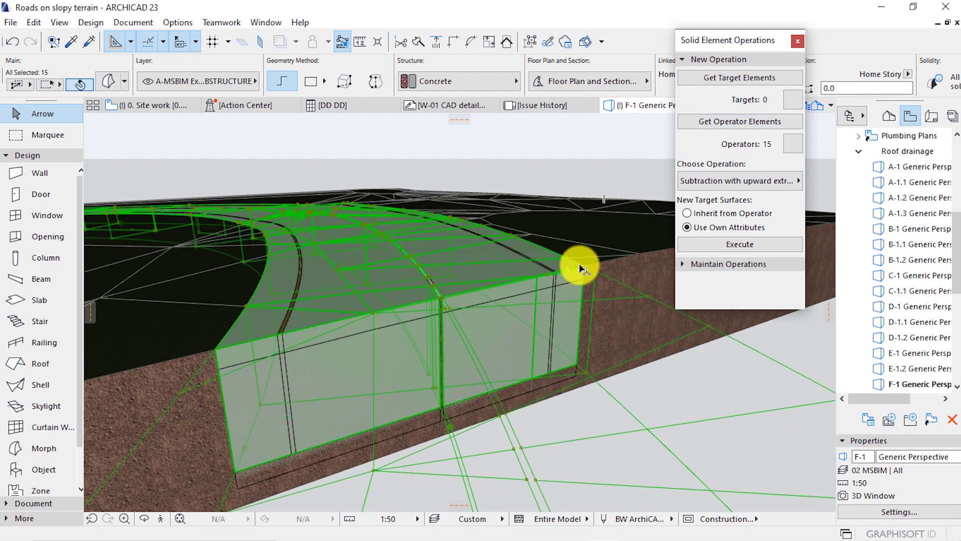
{"action": "left_click", "coordinate": [751, 80]}
{"action": "left_click", "coordinate": [780, 180]}
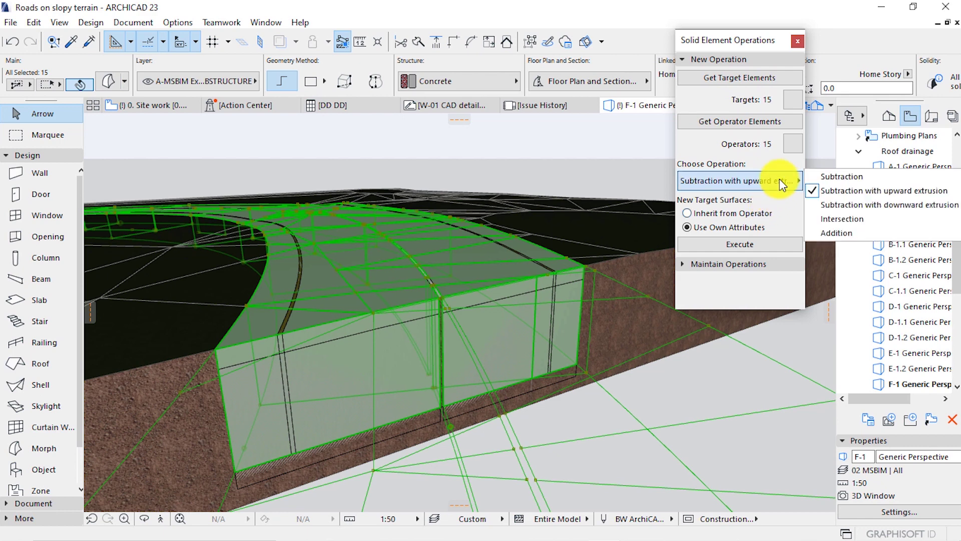
{"action": "left_click", "coordinate": [821, 204]}
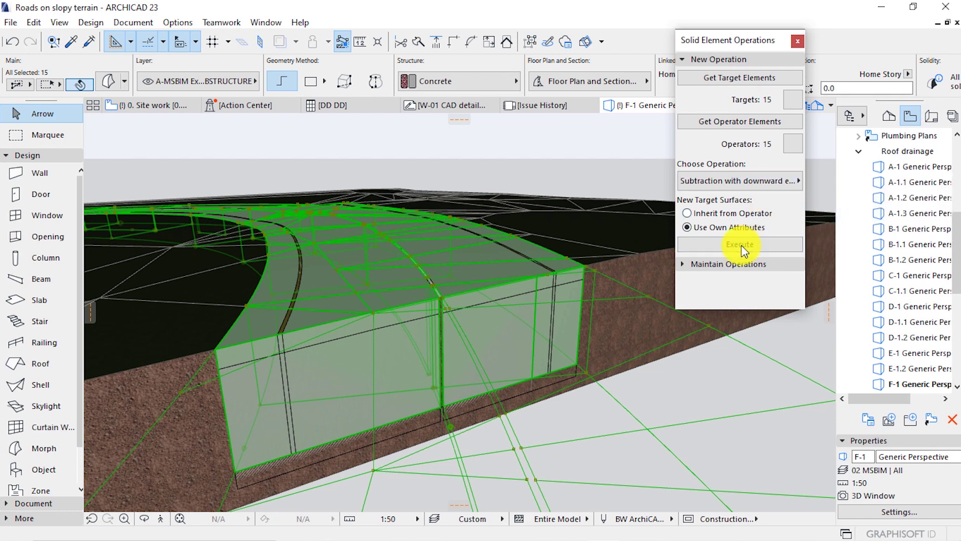
{"action": "left_click", "coordinate": [741, 245]}
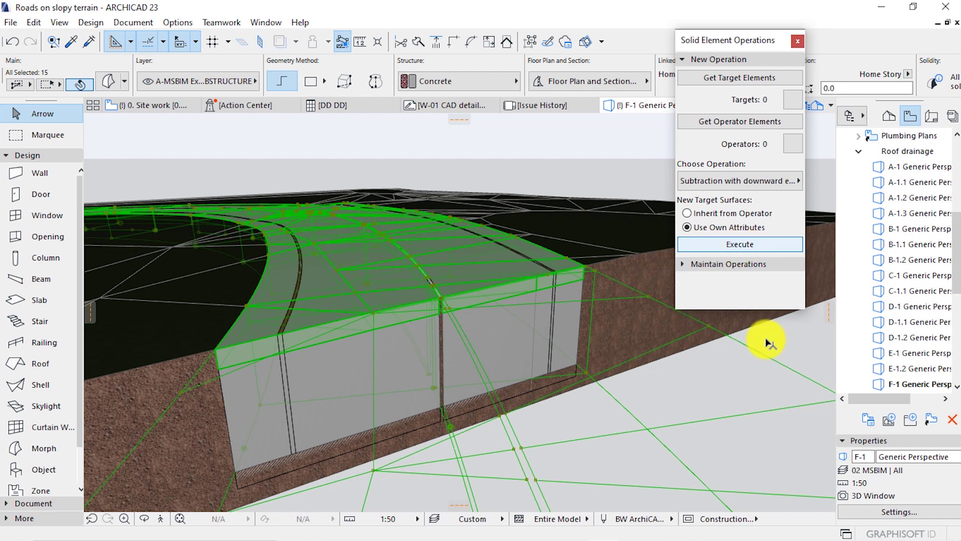
Convert the selected original road elements to morphs, accept the deletion of the originals, and clear the selection
{"action": "right_click", "coordinate": [546, 146]}
{"action": "left_click", "coordinate": [584, 271]}
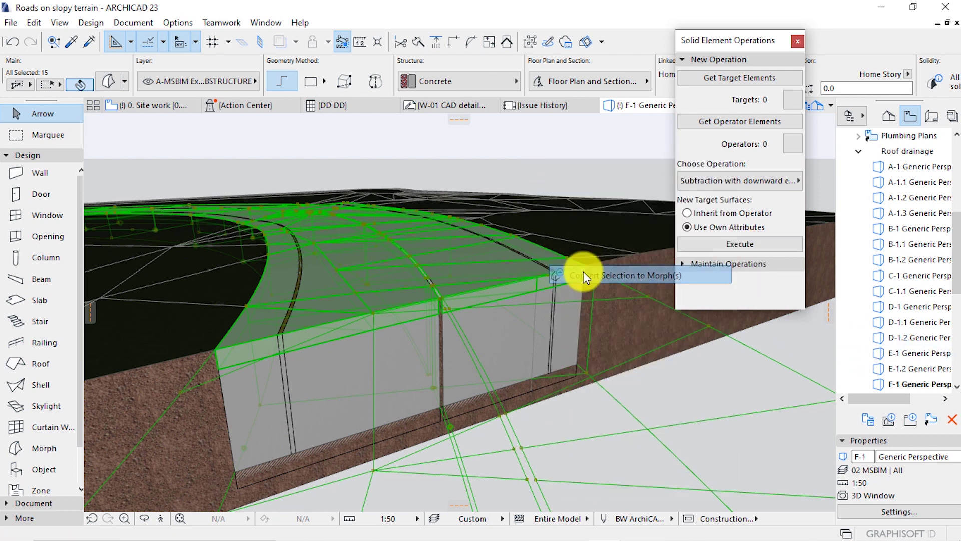
{"action": "left_click", "coordinate": [559, 216]}
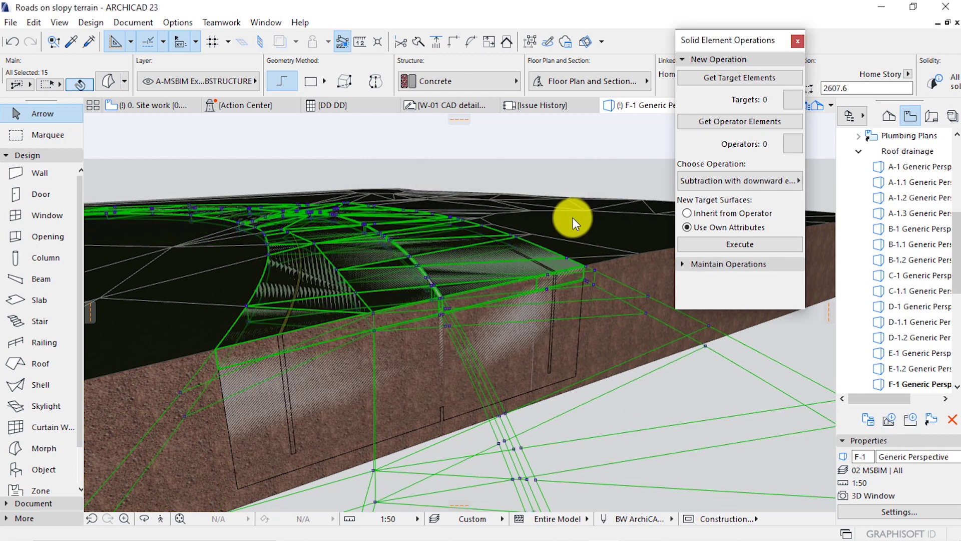
{"action": "key", "text": "Escape"}
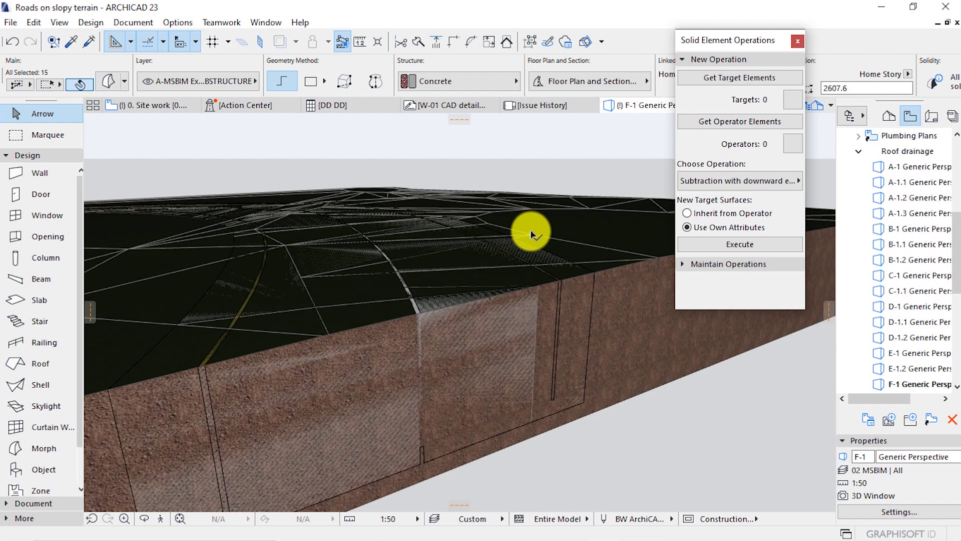
Execute Subtraction with upward extrusion on the terrain mesh as target, using the converted road morphs as operators
{"action": "left_click", "coordinate": [532, 235]}
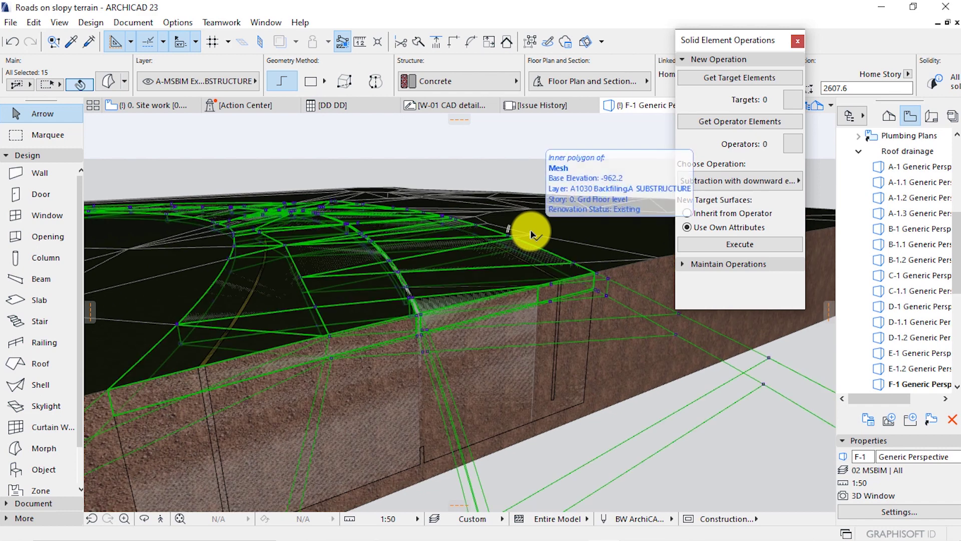
{"action": "left_click", "coordinate": [731, 121]}
{"action": "left_click", "coordinate": [607, 212]}
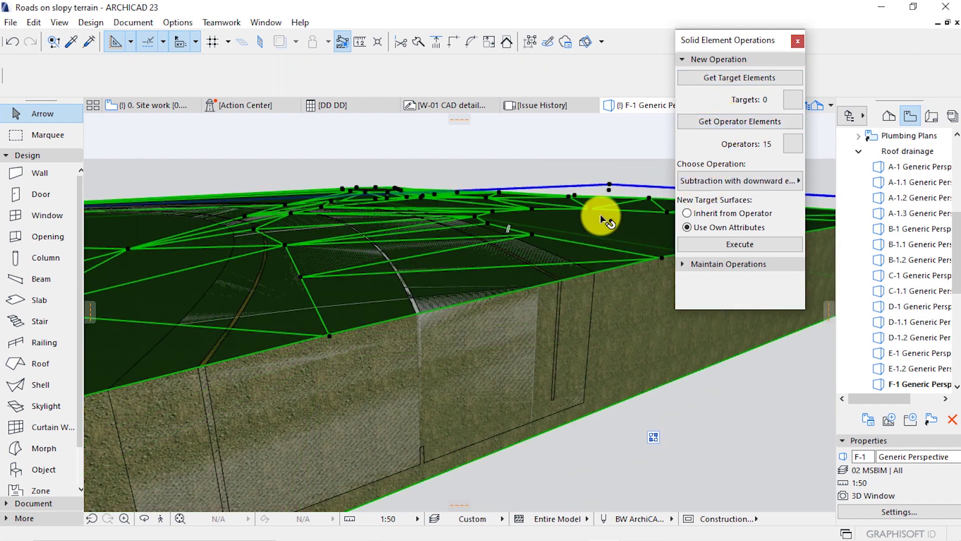
{"action": "left_click", "coordinate": [733, 83]}
{"action": "left_click", "coordinate": [788, 181]}
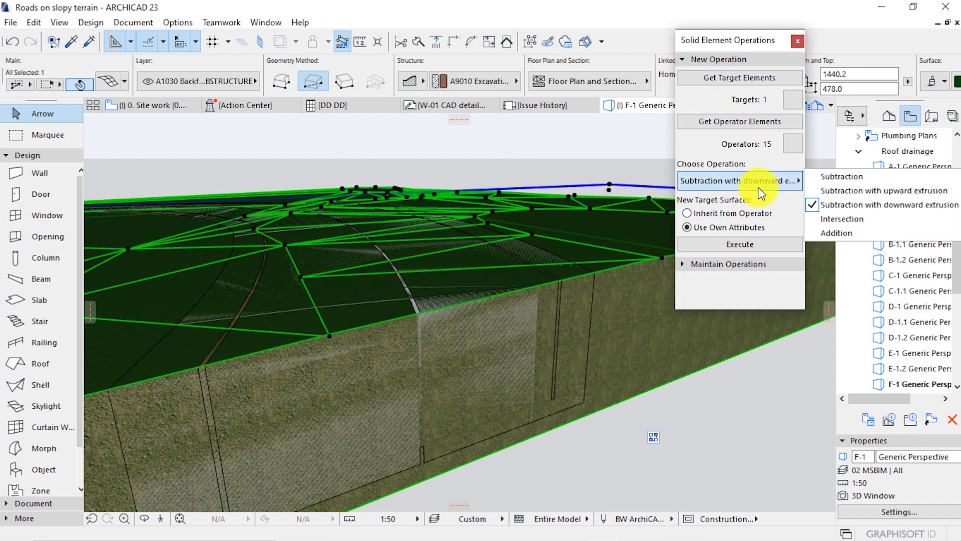
{"action": "left_click", "coordinate": [845, 190]}
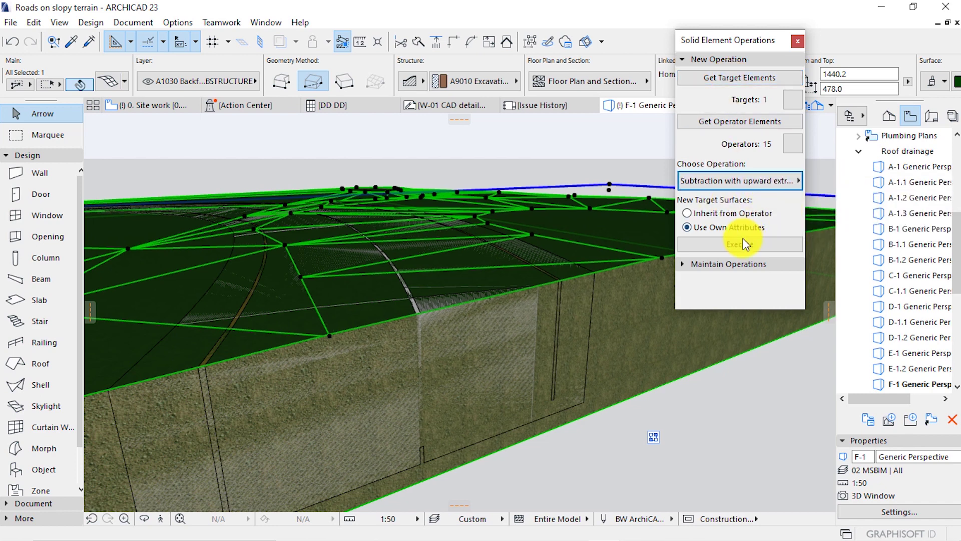
{"action": "left_click", "coordinate": [735, 245]}
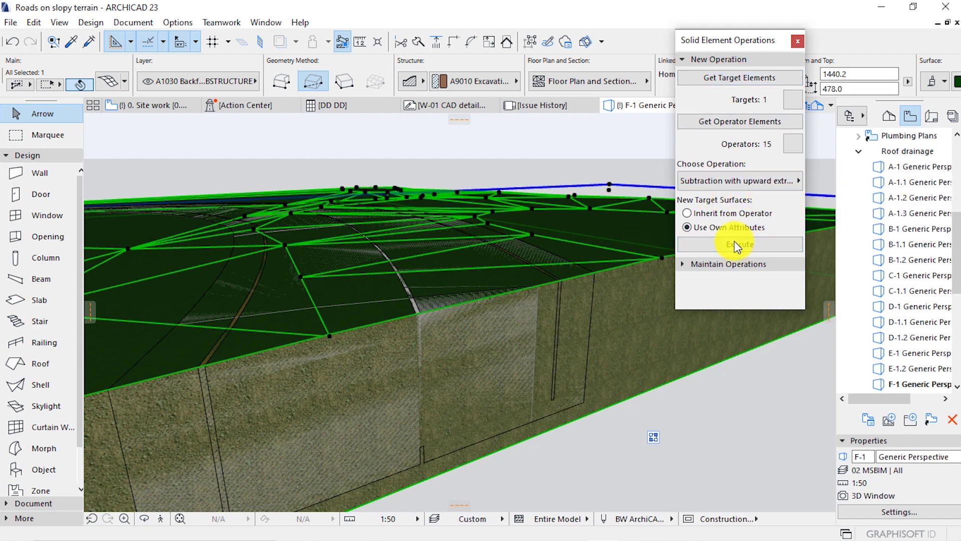
{"action": "left_click", "coordinate": [735, 412]}
Select the lowered road copy beneath the surface layer and load it as the operator elements
{"action": "scroll", "coordinate": [539, 379], "scroll_direction": "up", "scroll_amount": 2}
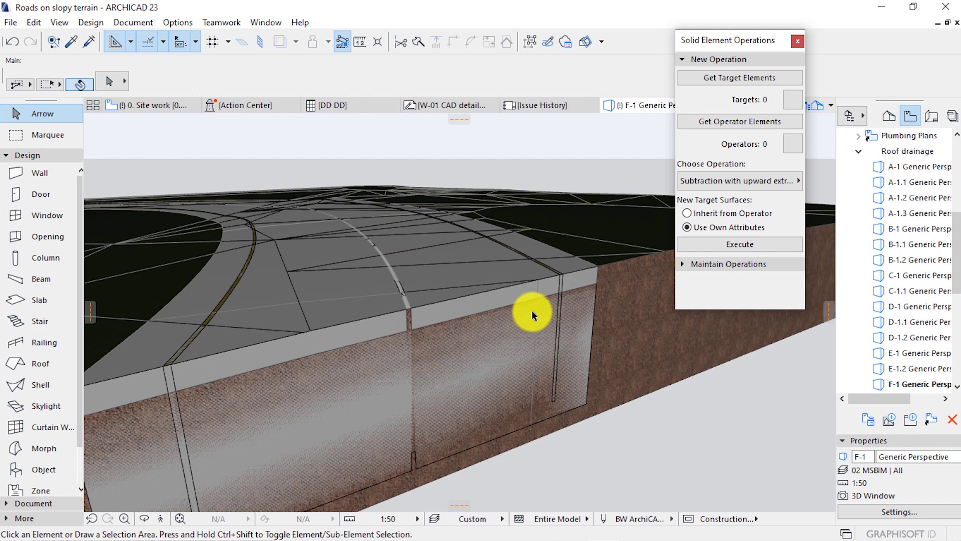
{"action": "left_click", "coordinate": [589, 404]}
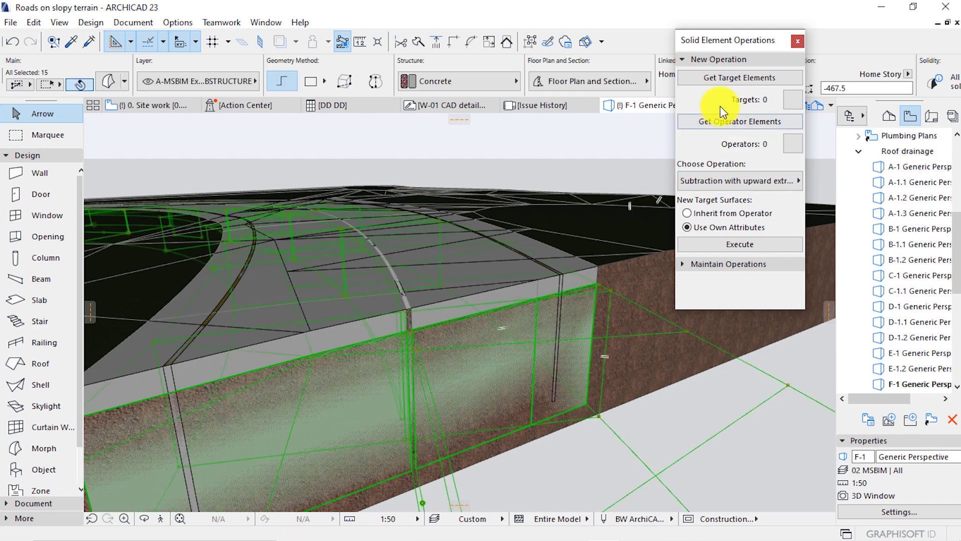
{"action": "left_click", "coordinate": [722, 123]}
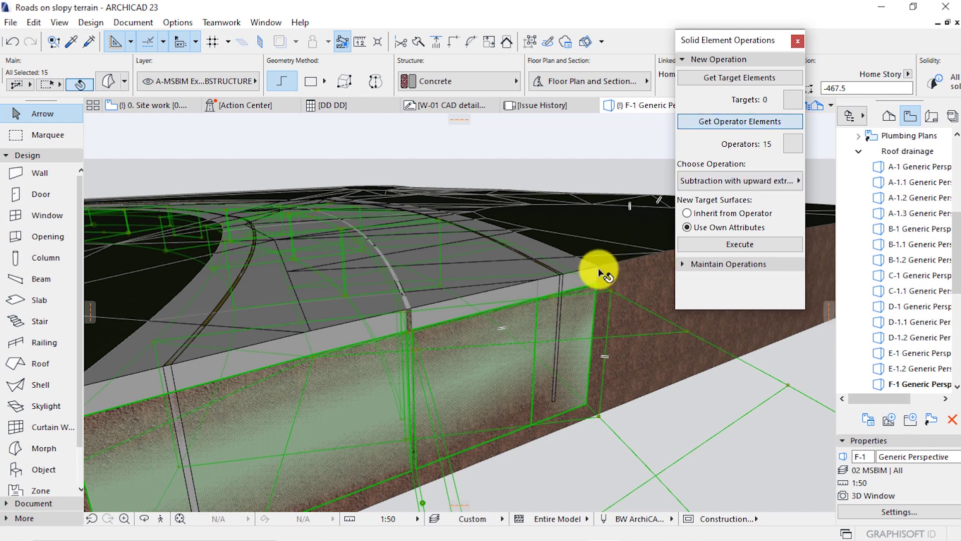
{"action": "left_click", "coordinate": [563, 278]}
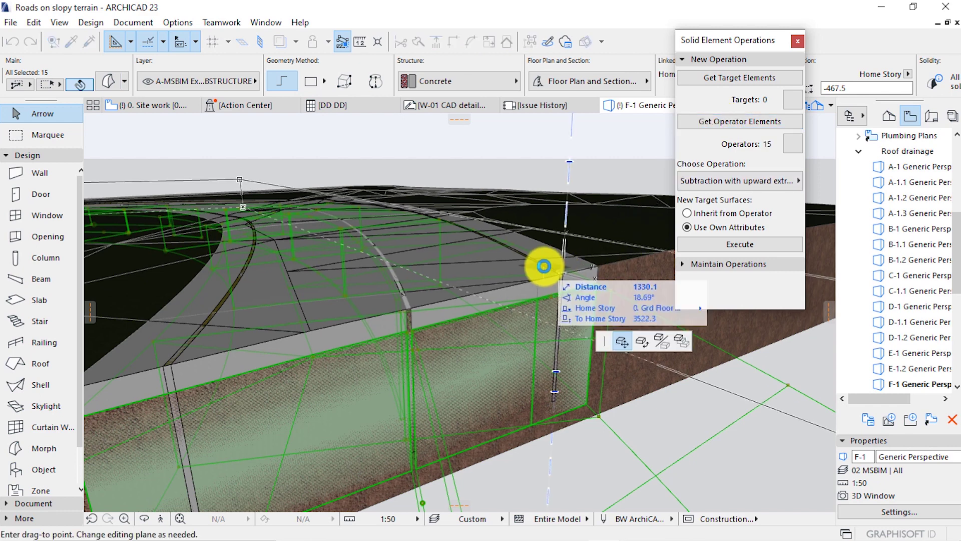
{"action": "key", "text": "Escape"}
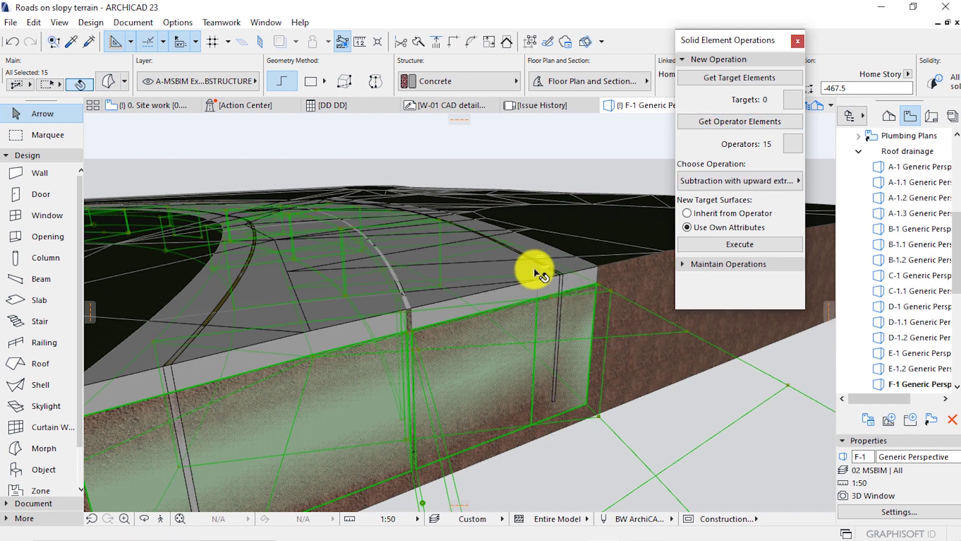
Select only the centre and edge marking morphs as targets and execute Subtraction with downward extrusion using the loaded operators
{"action": "middle_click_drag", "start_coordinate": [581, 265], "coordinate": [556, 273], "text": "shift"}
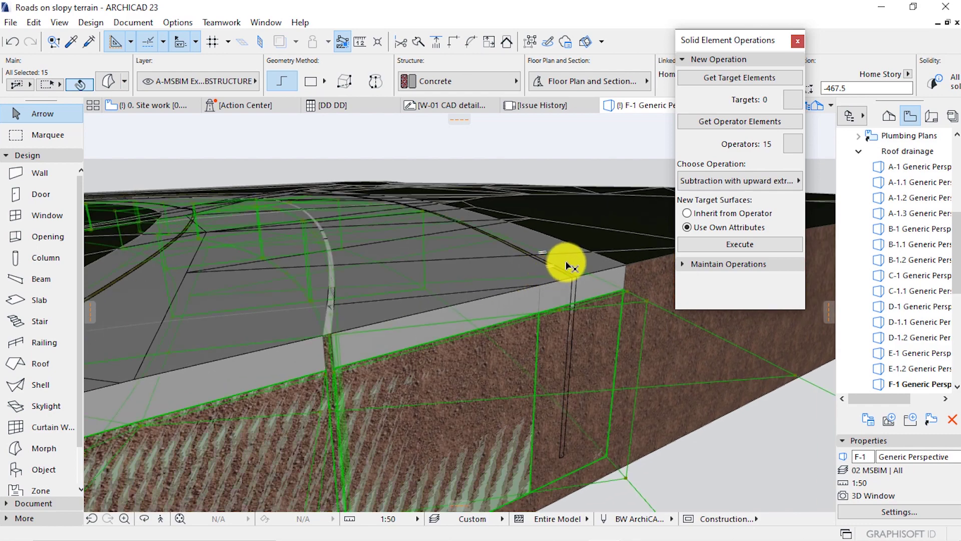
{"action": "middle_click_drag", "start_coordinate": [558, 268], "coordinate": [565, 273], "text": "shift"}
{"action": "left_click", "coordinate": [574, 278], "text": "shift"}
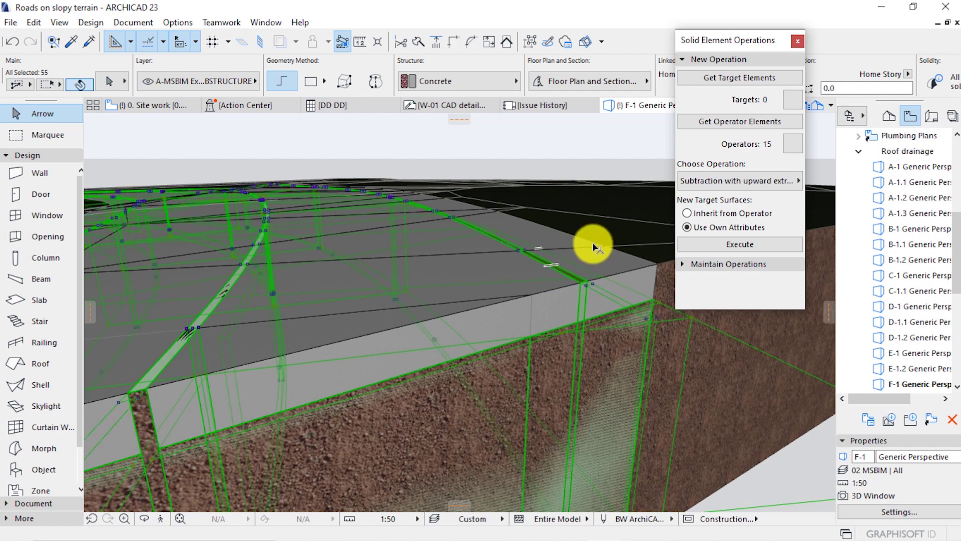
{"action": "mouse_move", "coordinate": [594, 242]}
{"action": "middle_mouse_down", "text": "shift"}
{"action": "mouse_move", "coordinate": [616, 264]}
{"action": "mouse_move", "coordinate": [536, 294]}
{"action": "middle_mouse_up", "text": "shift"}
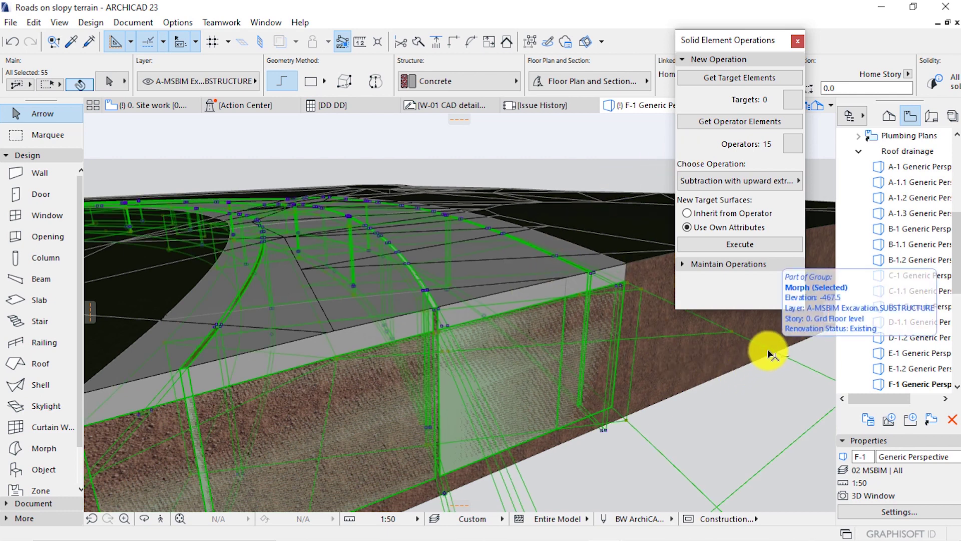
{"action": "left_click", "coordinate": [730, 332], "text": "shift"}
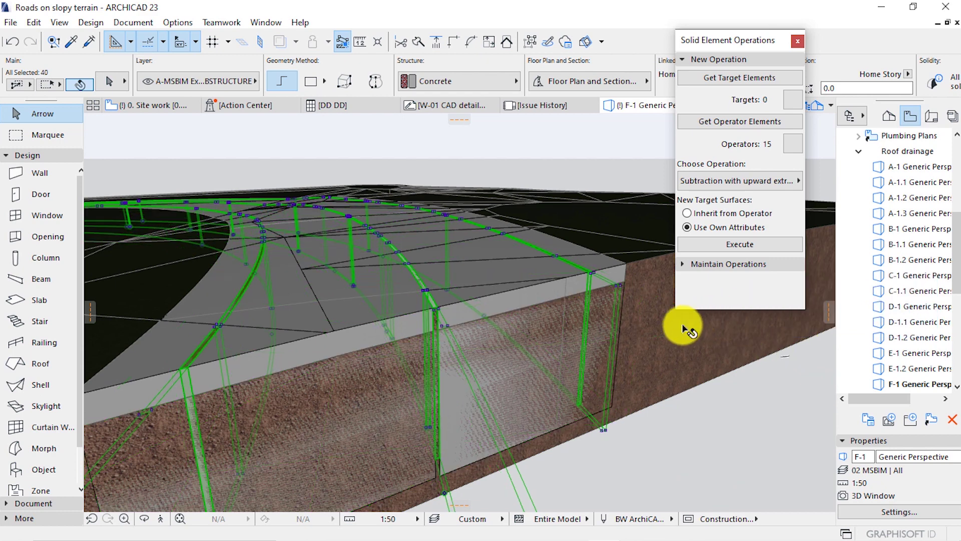
{"action": "left_click", "coordinate": [748, 80]}
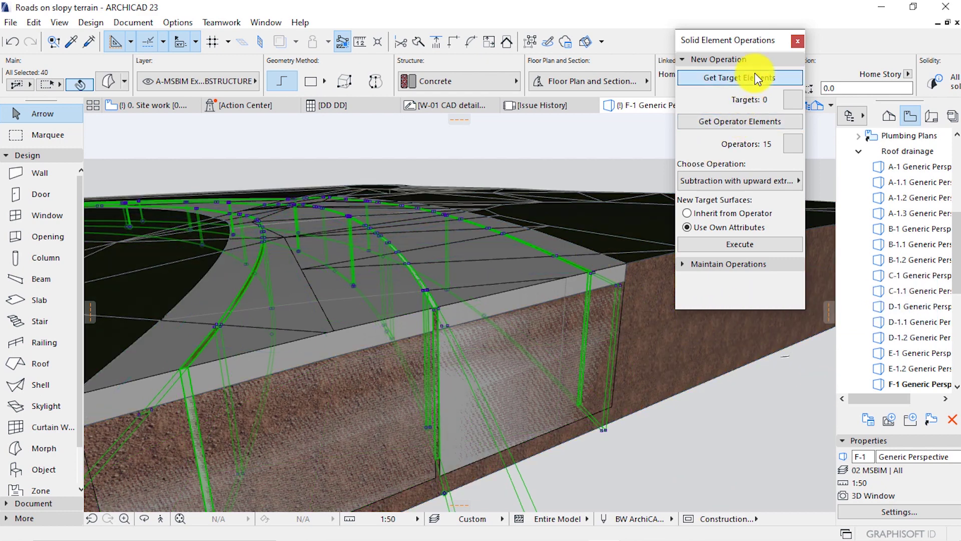
{"action": "left_click", "coordinate": [731, 181]}
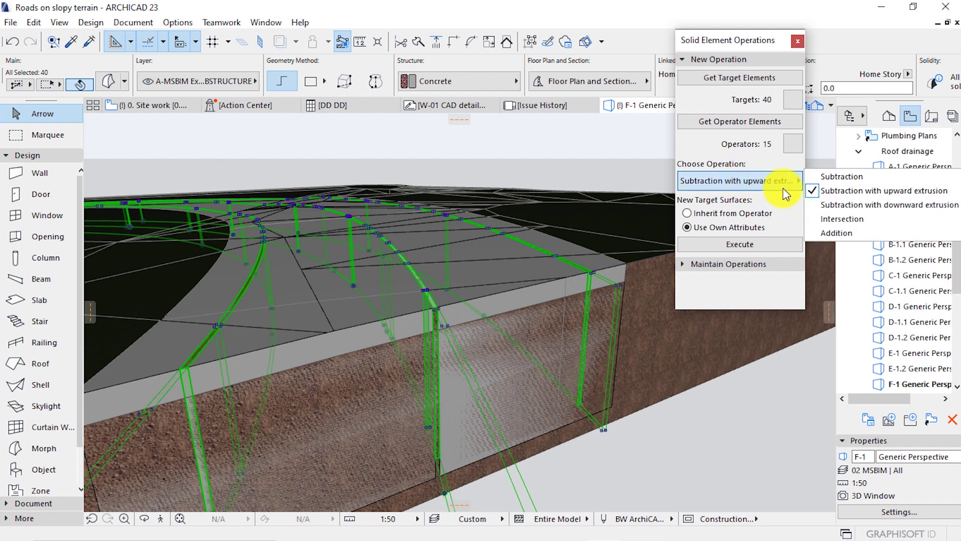
{"action": "left_click", "coordinate": [810, 206]}
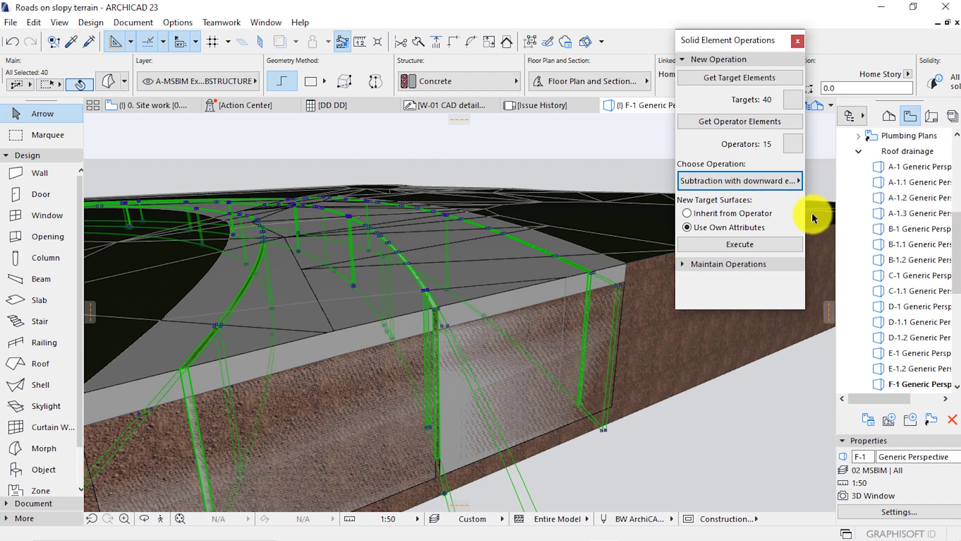
{"action": "left_click", "coordinate": [748, 245]}
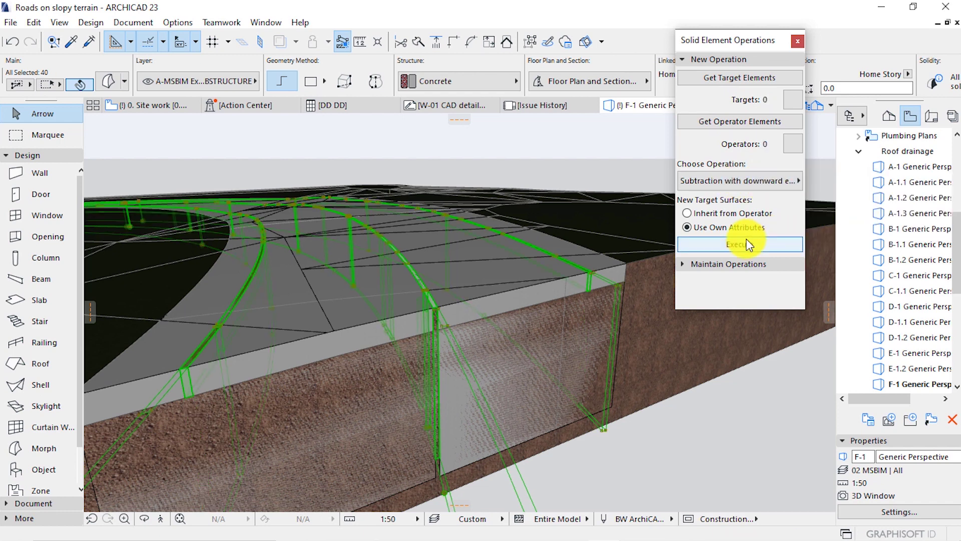
Repeat the downward-extrusion subtraction on the road marking morphs, reloading the lowered road copy as operators
{"action": "mouse_move", "coordinate": [496, 234]}
{"action": "middle_mouse_down", "text": "shift"}
{"action": "mouse_move", "coordinate": [491, 227]}
{"action": "mouse_move", "coordinate": [497, 232]}
{"action": "middle_mouse_up", "text": "shift"}
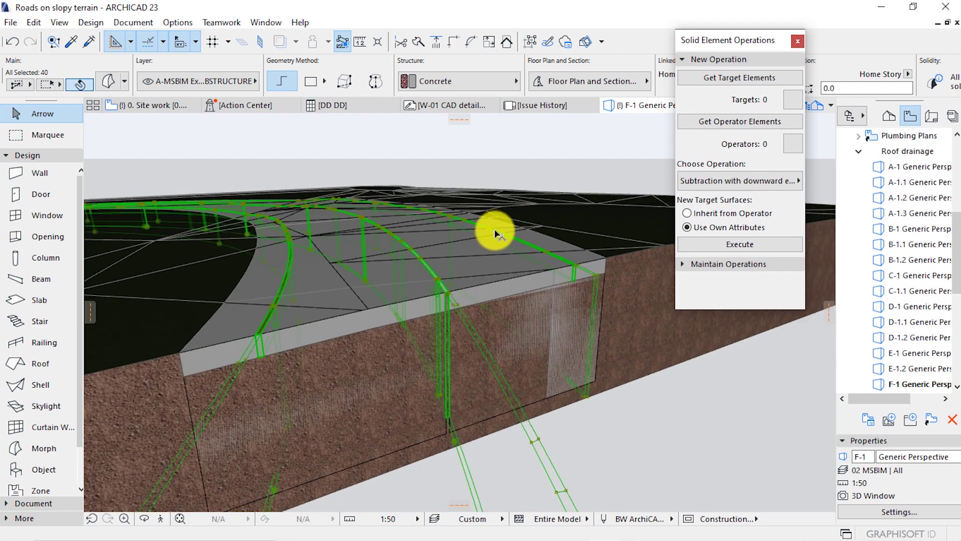
{"action": "middle_click_drag", "start_coordinate": [492, 273], "coordinate": [503, 307], "text": "shift"}
{"action": "middle_click_drag", "start_coordinate": [543, 264], "coordinate": [526, 257], "text": "shift"}
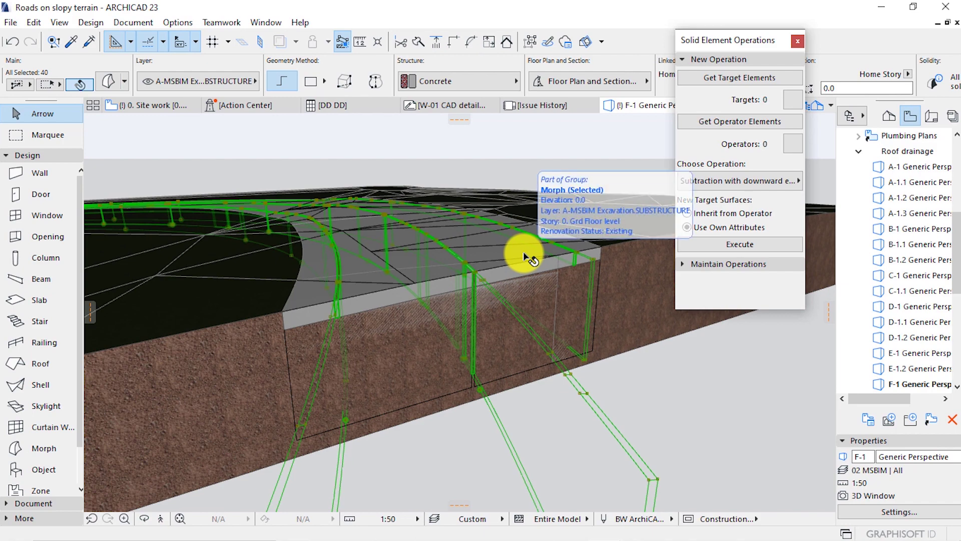
{"action": "scroll", "coordinate": [626, 382], "scroll_direction": "up", "scroll_amount": 6}
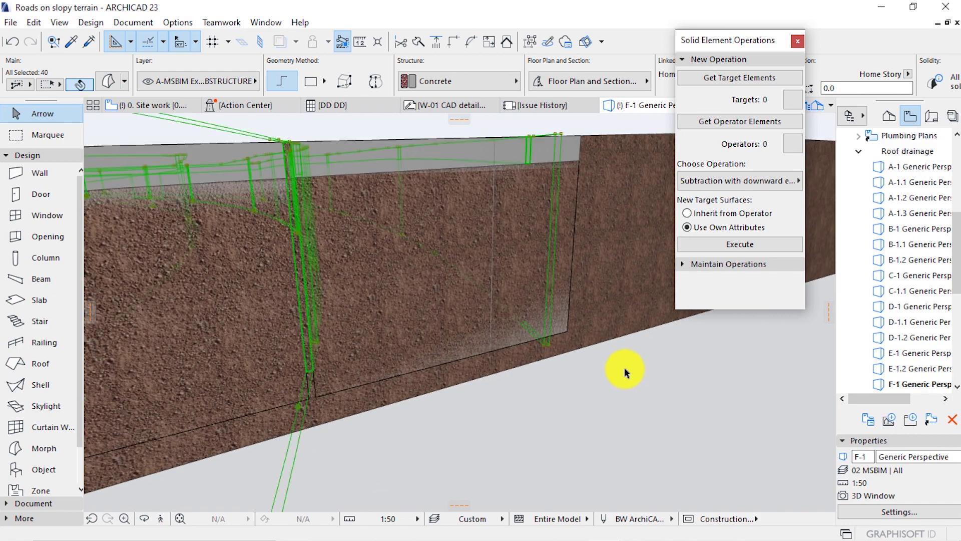
{"action": "left_click", "coordinate": [564, 333]}
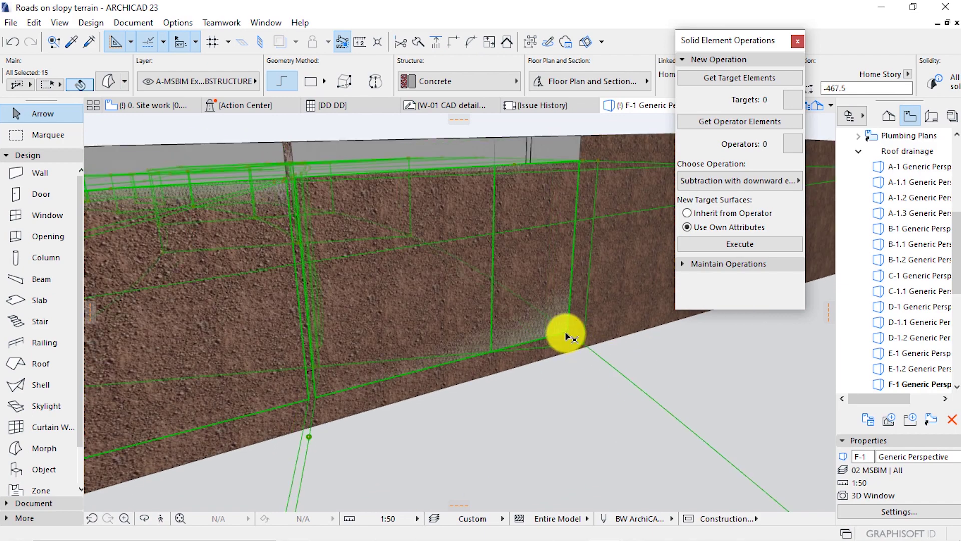
{"action": "left_click", "coordinate": [727, 123]}
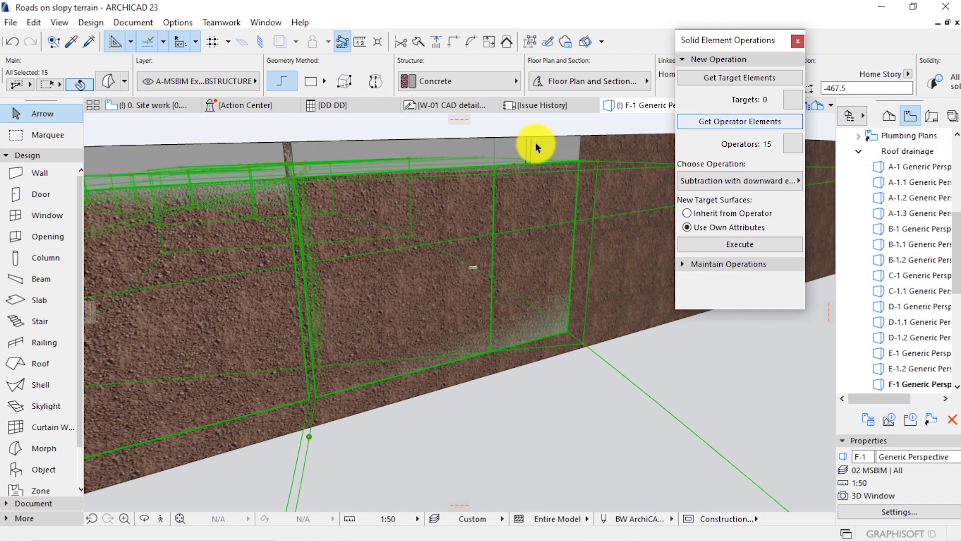
{"action": "left_click", "coordinate": [562, 283]}
{"action": "scroll", "coordinate": [581, 320], "scroll_direction": "down", "scroll_amount": 3}
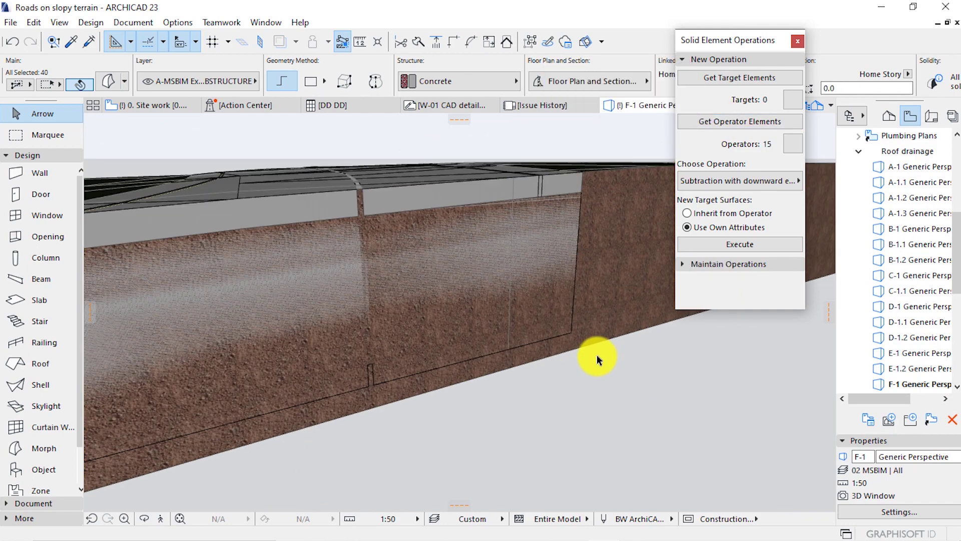
{"action": "left_click", "coordinate": [749, 78]}
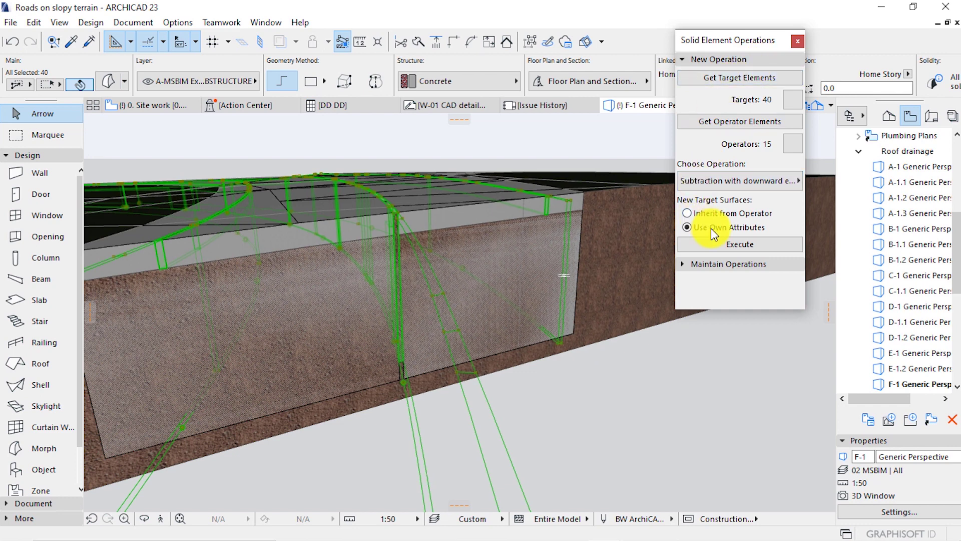
{"action": "left_click", "coordinate": [740, 245]}
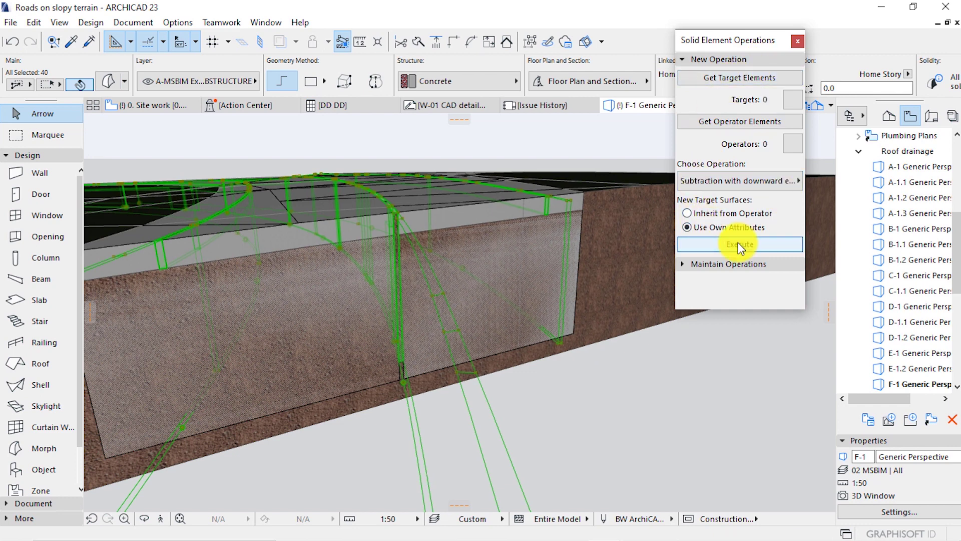
{"action": "left_click", "coordinate": [740, 245]}
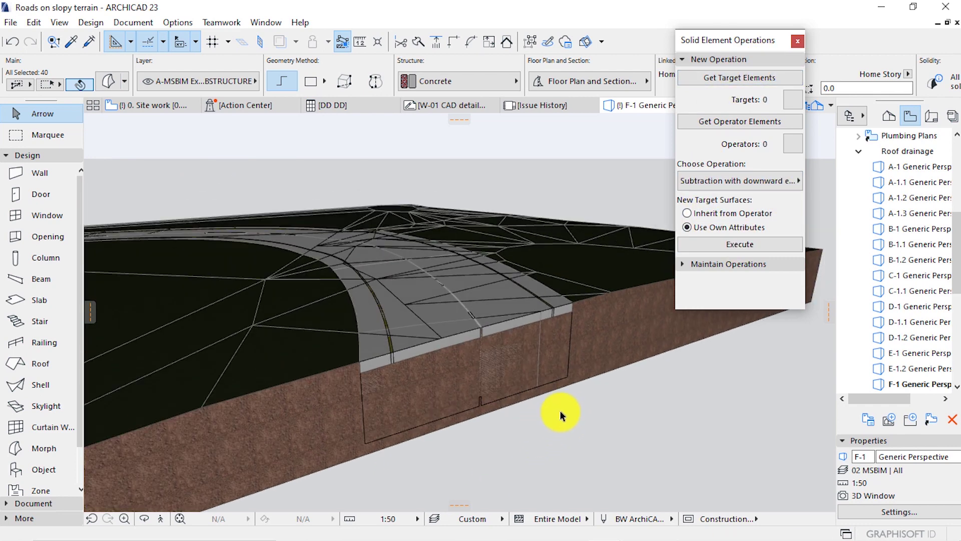
Convert the selected road marking elements to morphs, accept the deletion of the originals, and clear the selection
{"action": "right_click", "coordinate": [527, 143]}
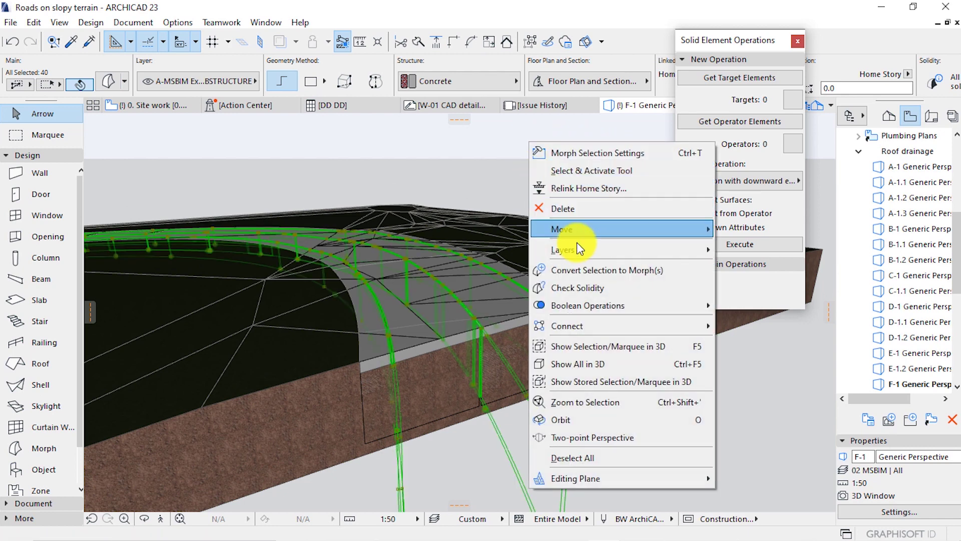
{"action": "left_click", "coordinate": [573, 265]}
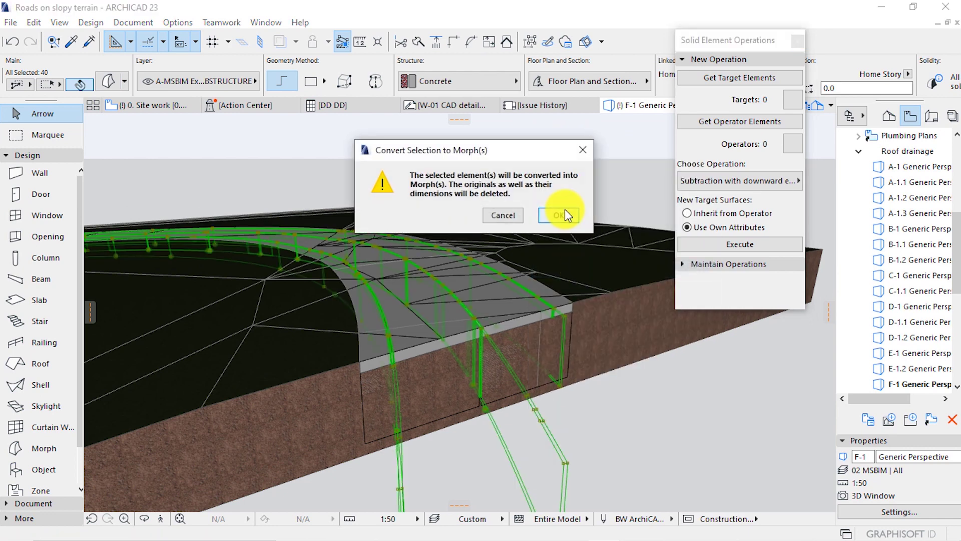
{"action": "left_click", "coordinate": [560, 214]}
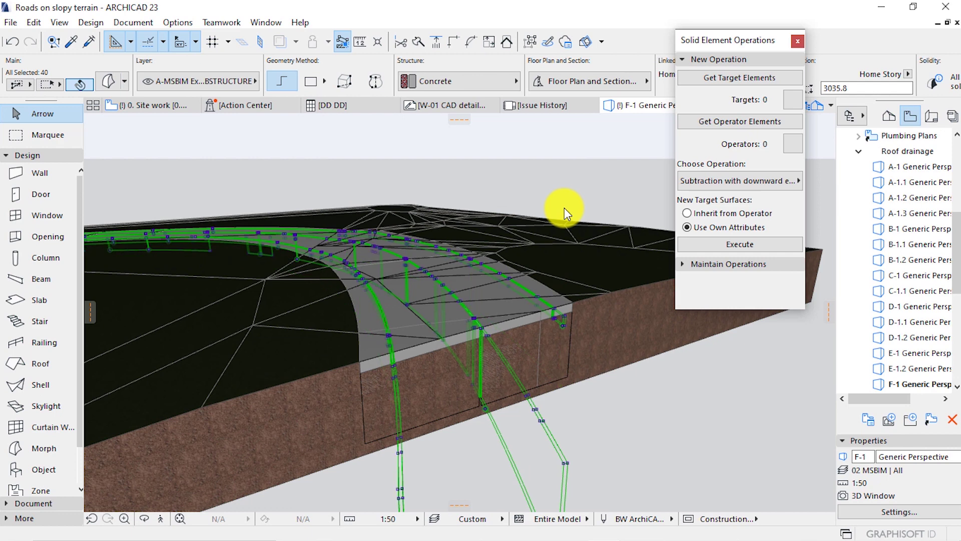
{"action": "key", "text": "Escape"}
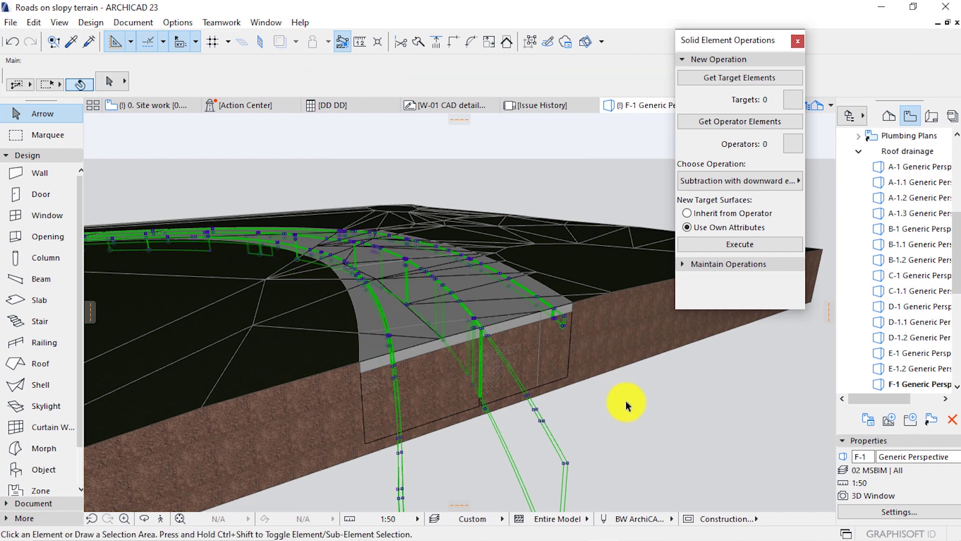
{"action": "scroll", "coordinate": [481, 357], "scroll_direction": "up", "scroll_amount": 5}
{"action": "scroll", "coordinate": [497, 314], "scroll_direction": "up", "scroll_amount": 2}
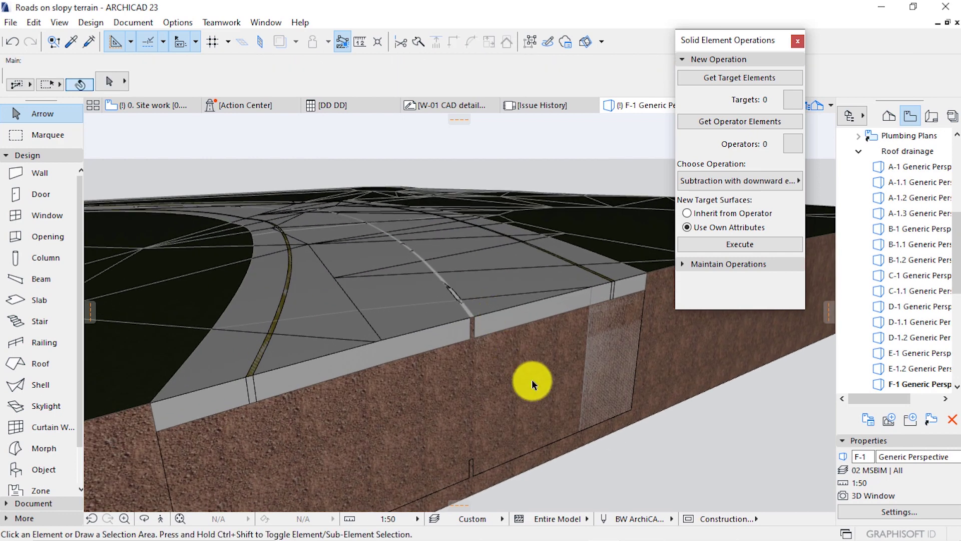
Delete the lowered road copy beneath the surface layer, leaving the terrain mesh and road markings unselected
{"action": "scroll", "coordinate": [550, 375], "scroll_direction": "up", "scroll_amount": 2}
{"action": "left_click", "coordinate": [619, 341]}
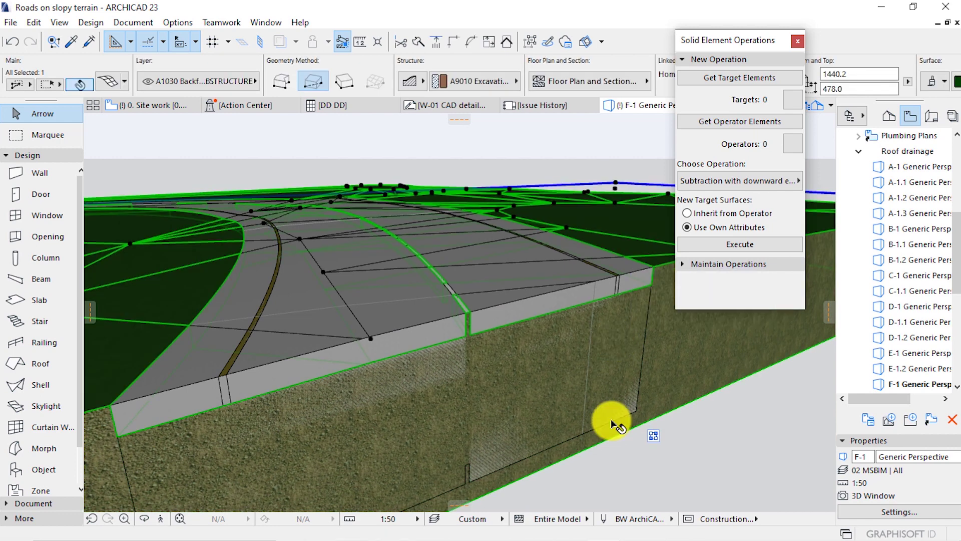
{"action": "left_click", "coordinate": [635, 414]}
{"action": "key", "text": "ctrl+d"}
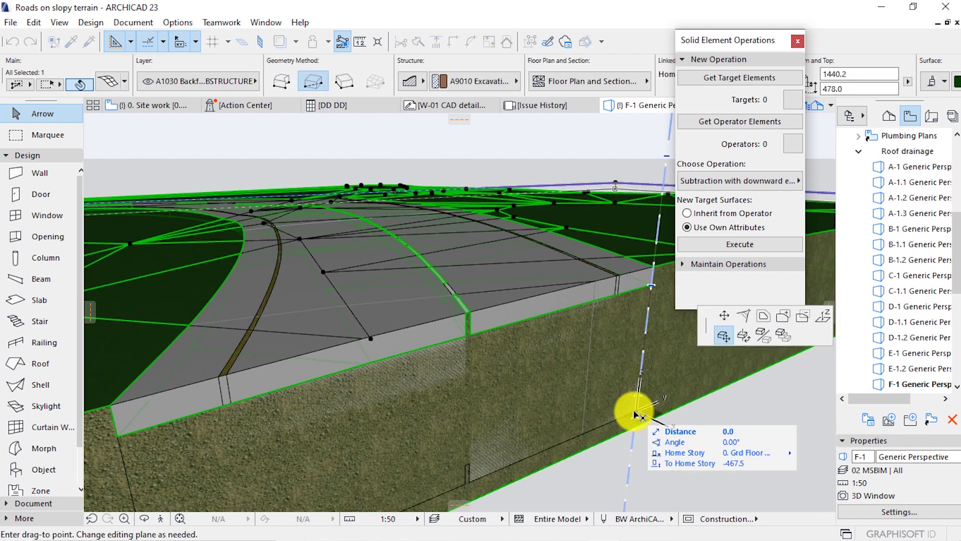
{"action": "key", "text": "Escape"}
{"action": "key", "text": "Delete"}
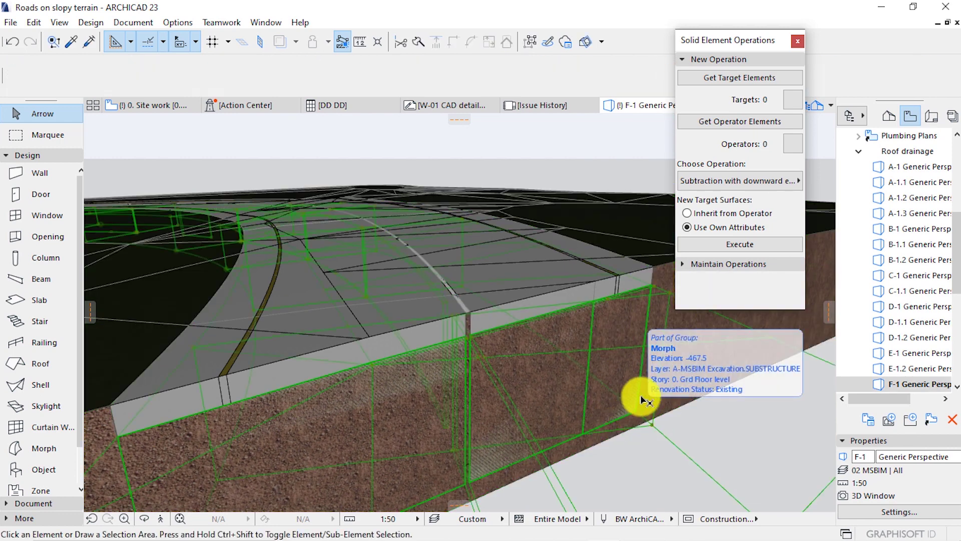
{"action": "left_click", "coordinate": [646, 400]}
{"action": "key", "text": "Escape"}
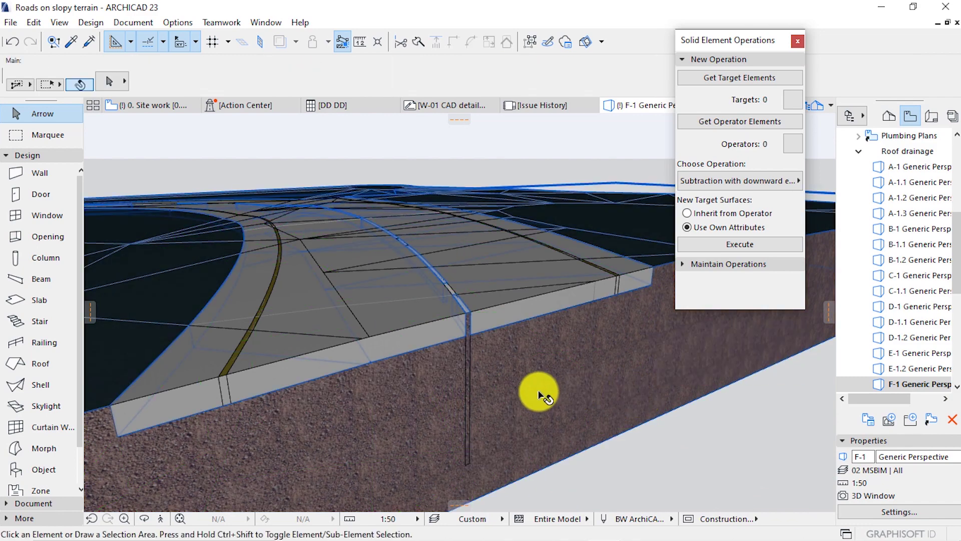
{"action": "scroll", "coordinate": [469, 330], "scroll_direction": "up", "scroll_amount": 2}
{"action": "scroll", "coordinate": [469, 330], "scroll_direction": "up", "scroll_amount": 2}
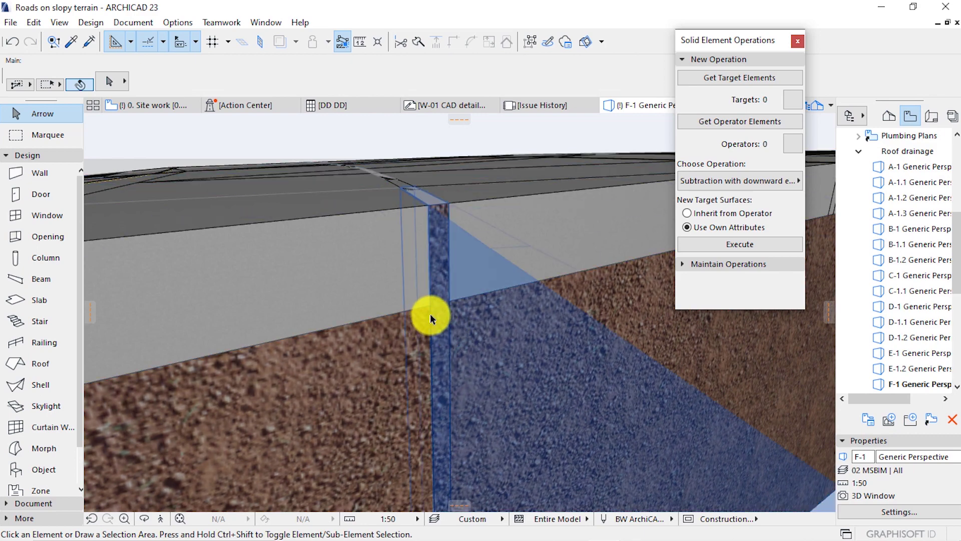
{"action": "key", "text": "ctrl+a"}
{"action": "scroll", "coordinate": [431, 253], "scroll_direction": "down", "scroll_amount": 3}
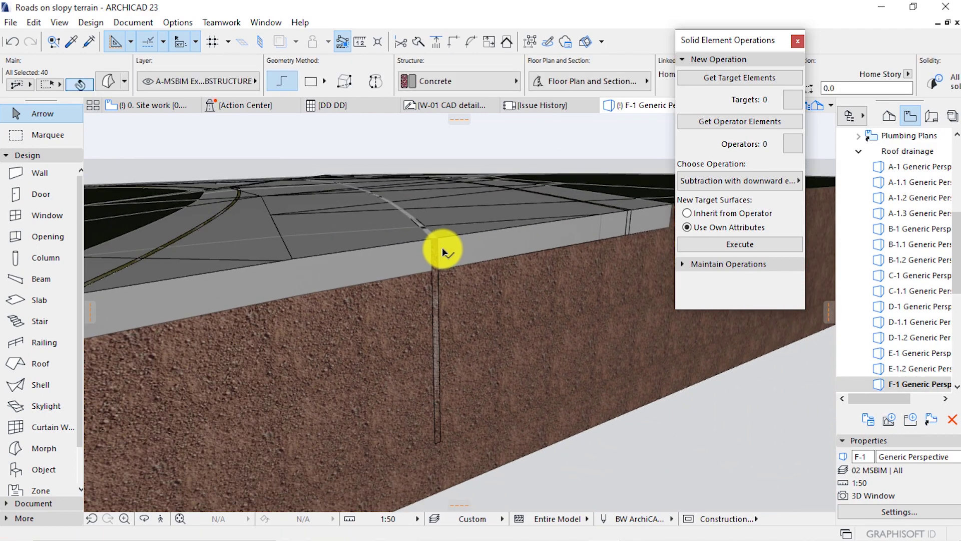
{"action": "scroll", "coordinate": [442, 252], "scroll_direction": "down", "scroll_amount": 2}
{"action": "scroll", "coordinate": [454, 258], "scroll_direction": "down", "scroll_amount": 2}
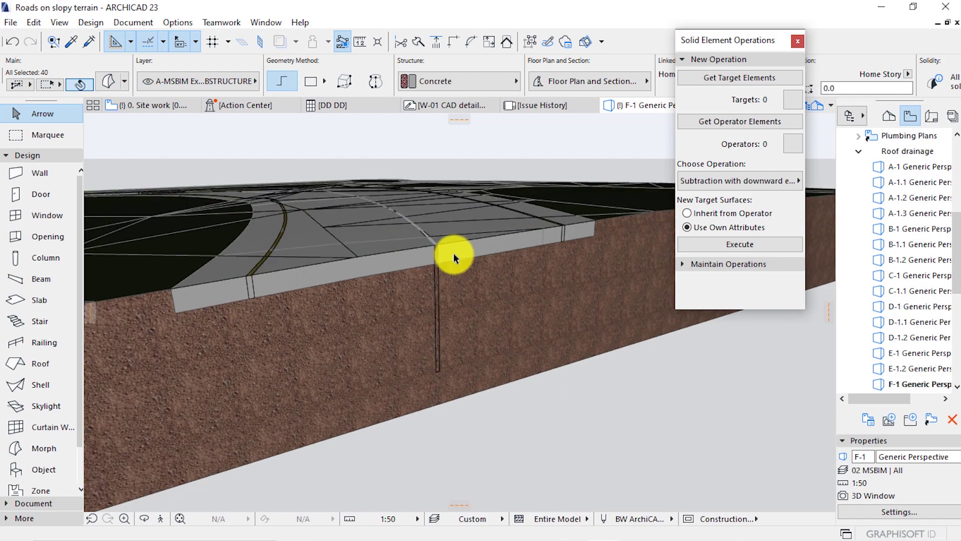
{"action": "scroll", "coordinate": [453, 258], "scroll_direction": "up", "scroll_amount": 2}
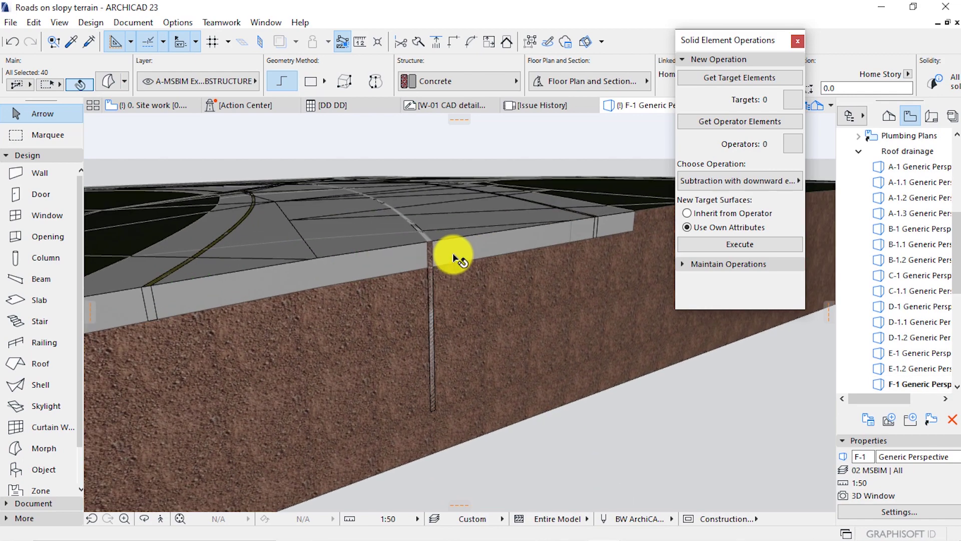
{"action": "scroll", "coordinate": [440, 230], "scroll_direction": "up", "scroll_amount": 3}
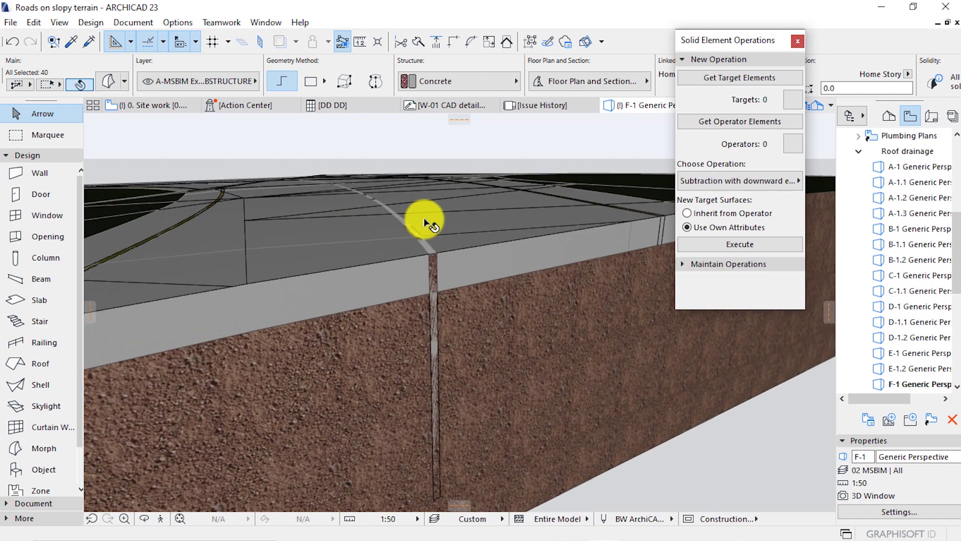
{"action": "key", "text": "Escape"}
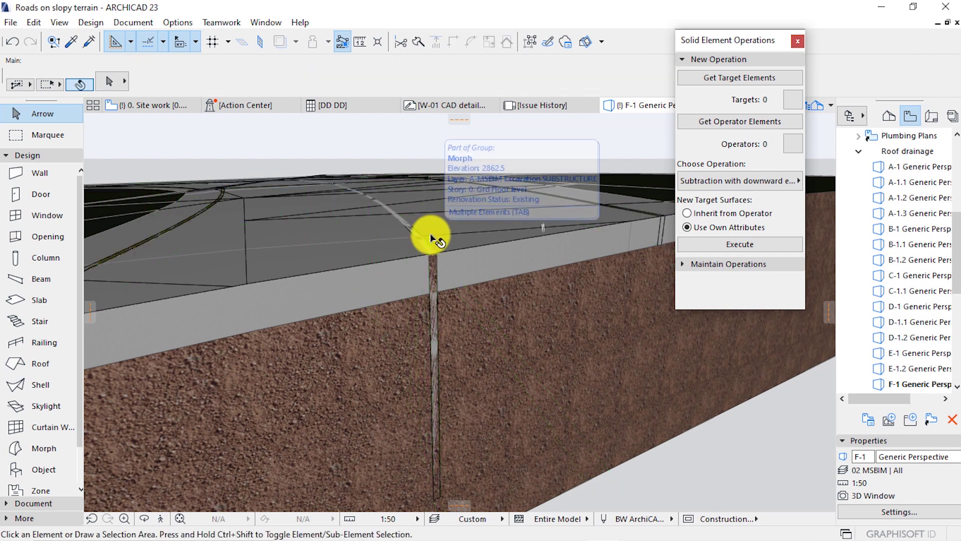
Drag a copy of the road marking morphs vertically down to the underside of the road surface layer
{"action": "left_click", "coordinate": [416, 236]}
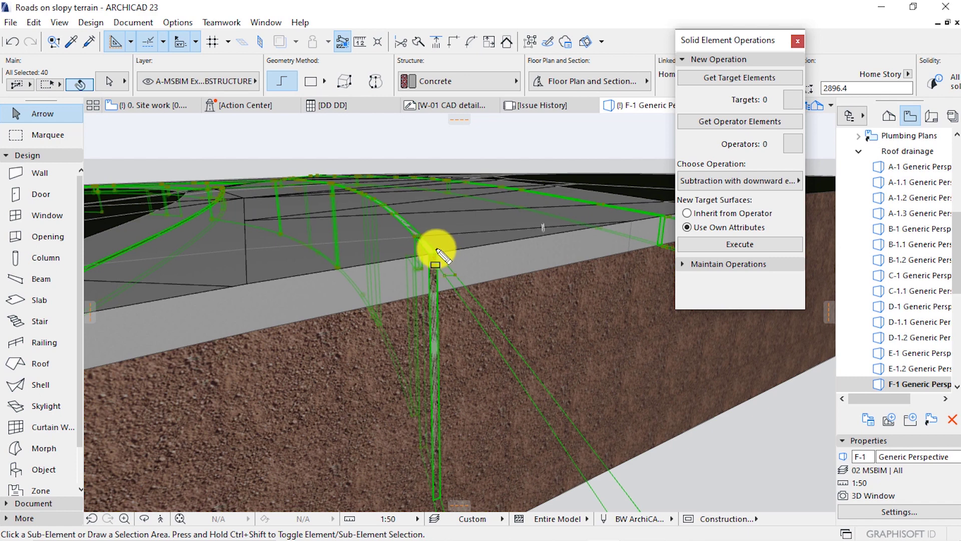
{"action": "right_click", "coordinate": [504, 139]}
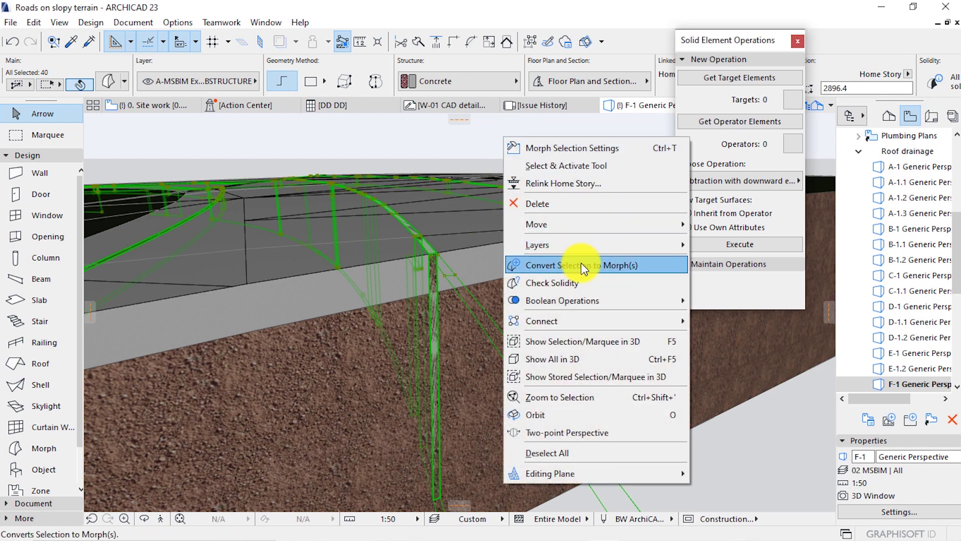
{"action": "mouse_move", "coordinate": [642, 225]}
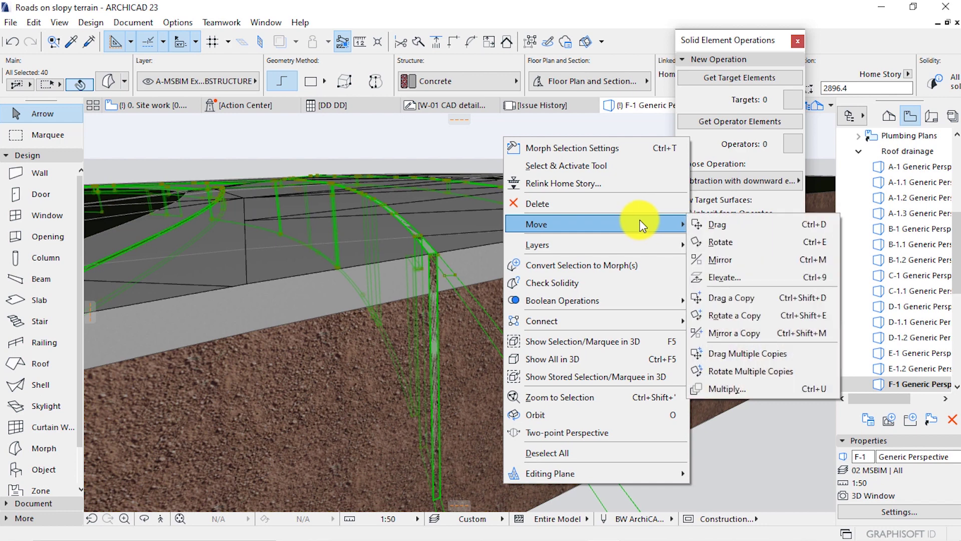
{"action": "left_click", "coordinate": [724, 298]}
{"action": "left_click", "coordinate": [439, 257]}
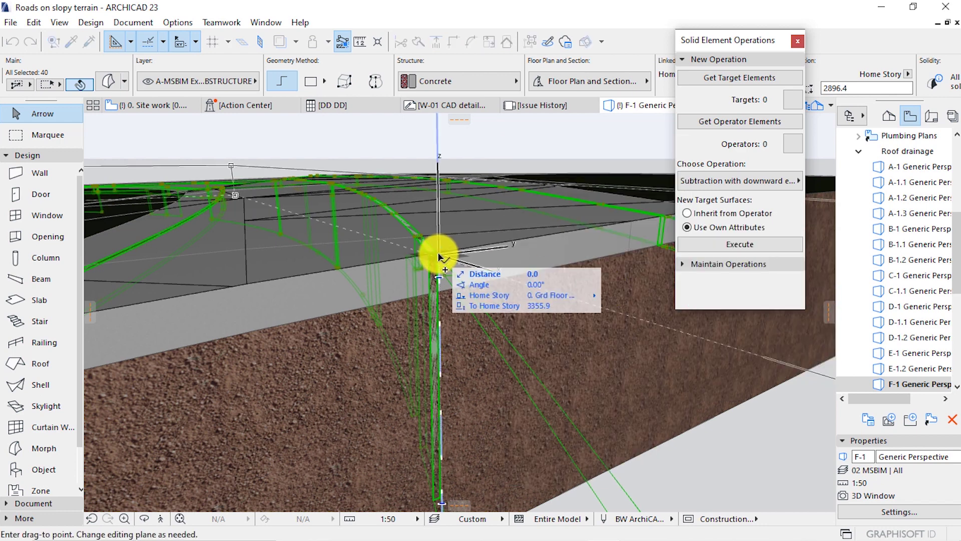
{"action": "left_click", "coordinate": [439, 292]}
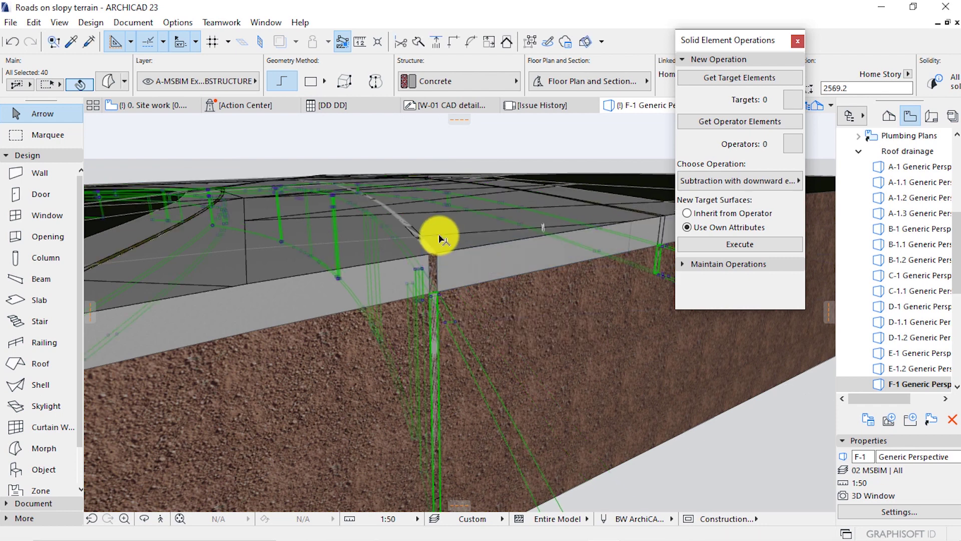
Load the lowered marking copy as operators and the upper marking morphs as targets, and execute Subtraction with downward extrusion
{"action": "left_click", "coordinate": [720, 121]}
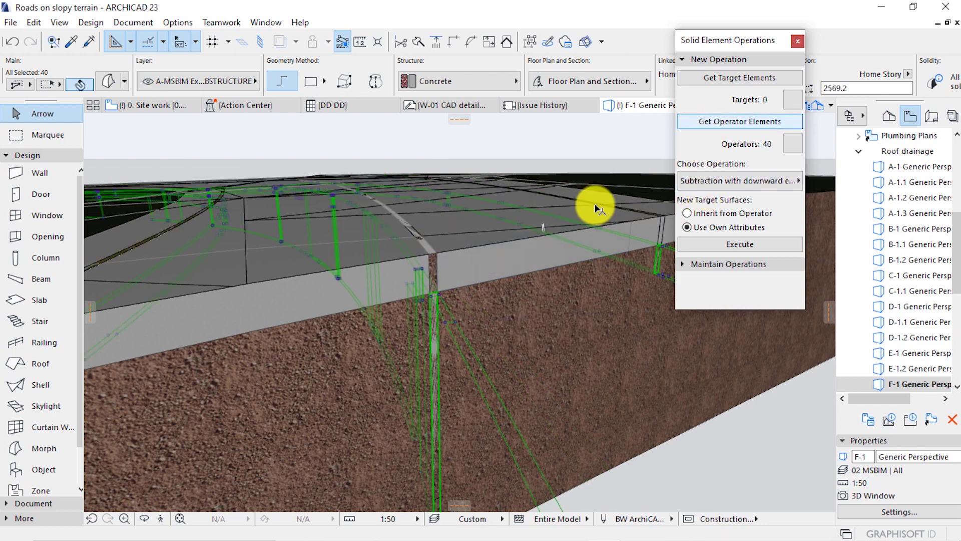
{"action": "left_click", "coordinate": [428, 250]}
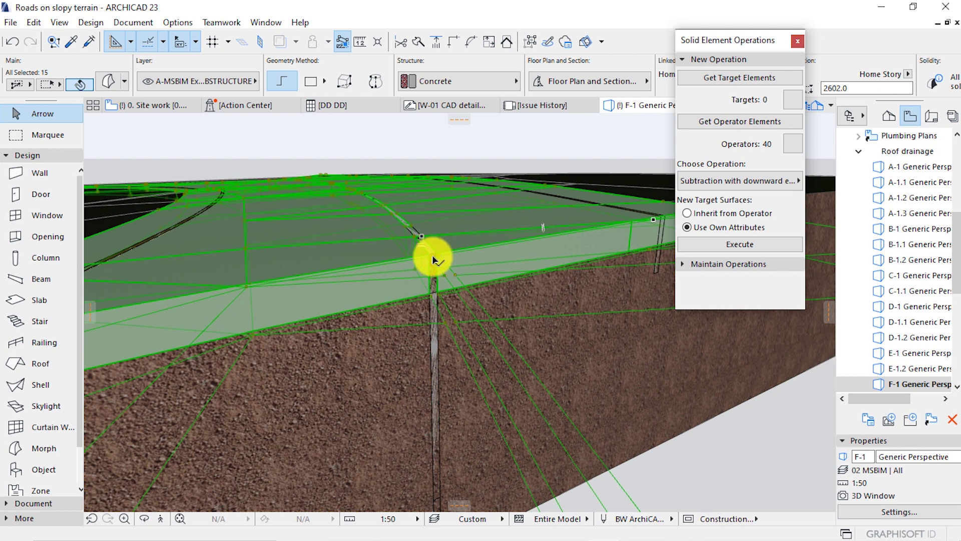
{"action": "key", "text": "Escape"}
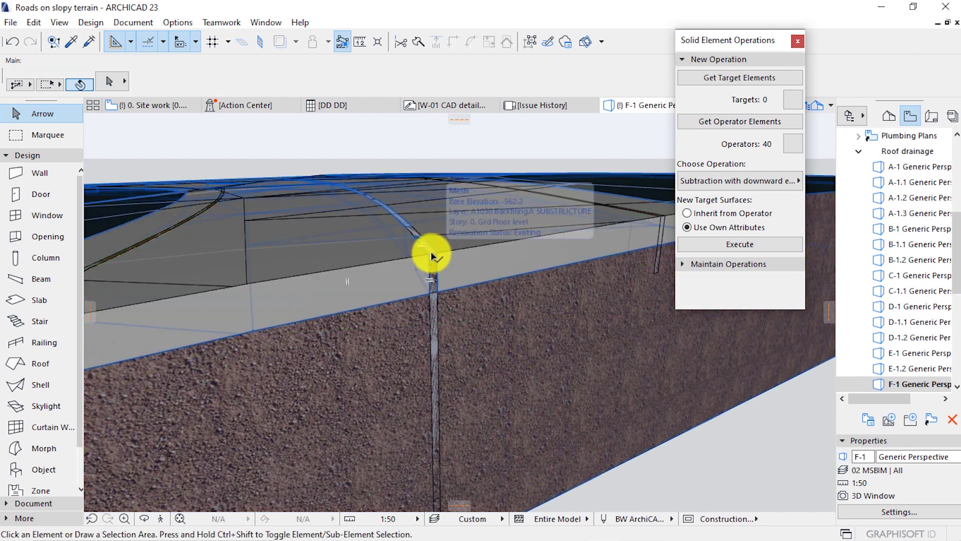
{"action": "left_click", "coordinate": [430, 252]}
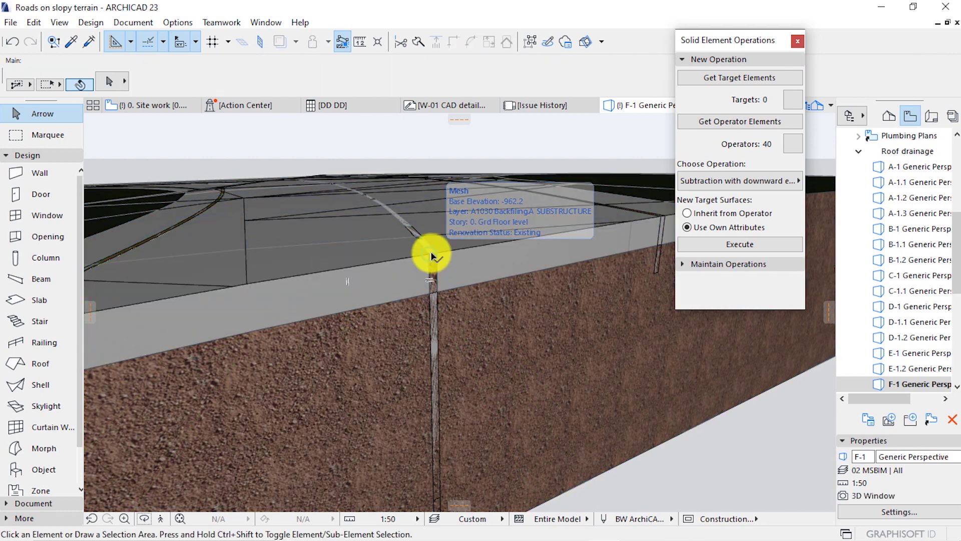
{"action": "key", "text": "Tab"}
{"action": "key", "text": "Tab"}
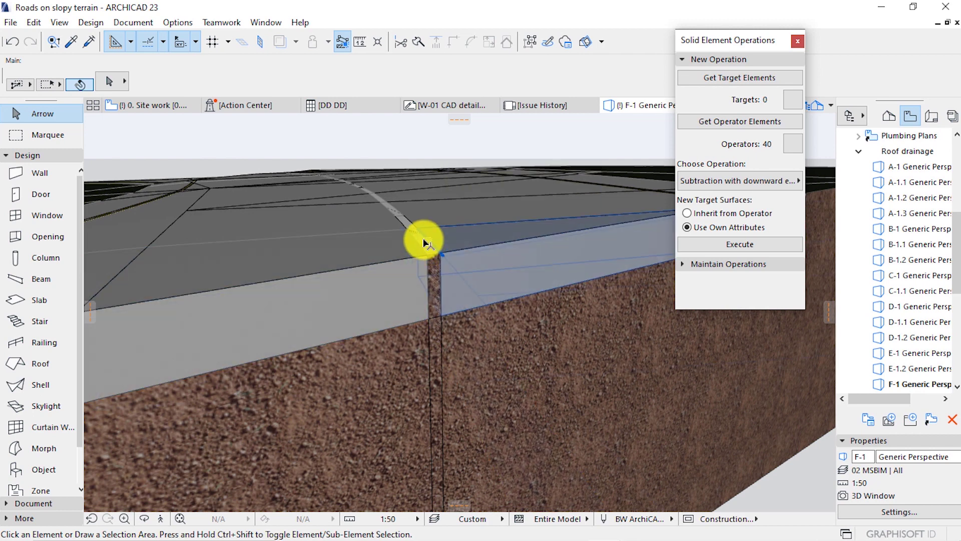
{"action": "scroll", "coordinate": [425, 246], "scroll_direction": "up", "scroll_amount": 3}
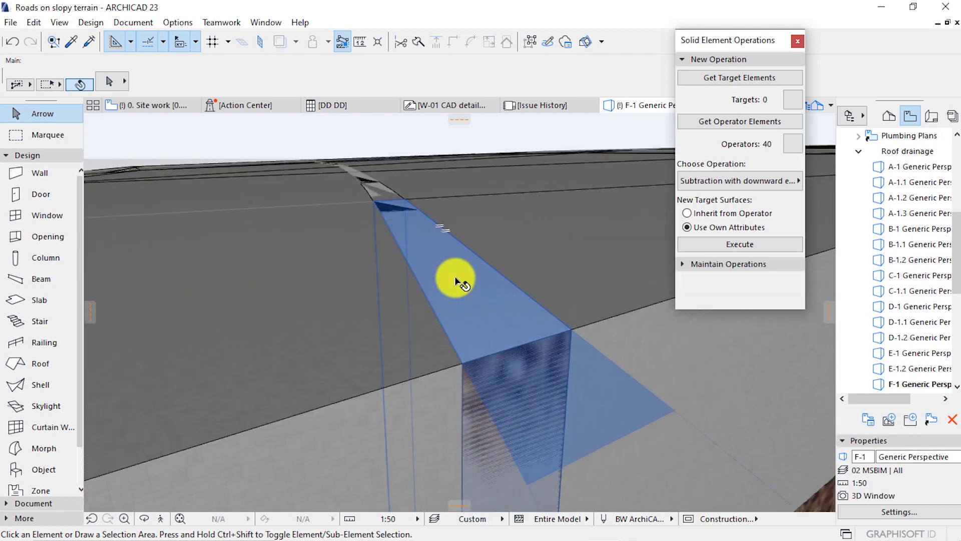
{"action": "left_click", "coordinate": [451, 275]}
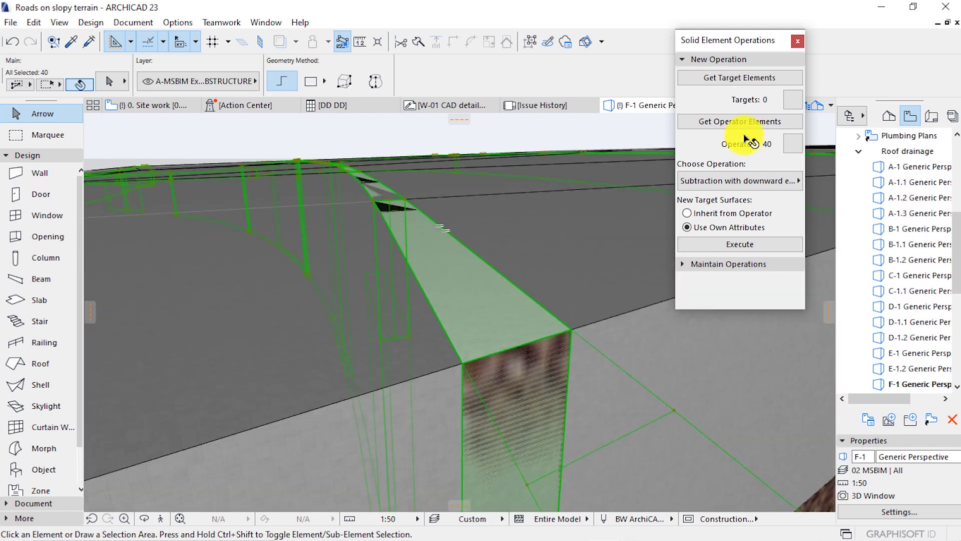
{"action": "left_click", "coordinate": [754, 79]}
{"action": "left_click", "coordinate": [737, 244]}
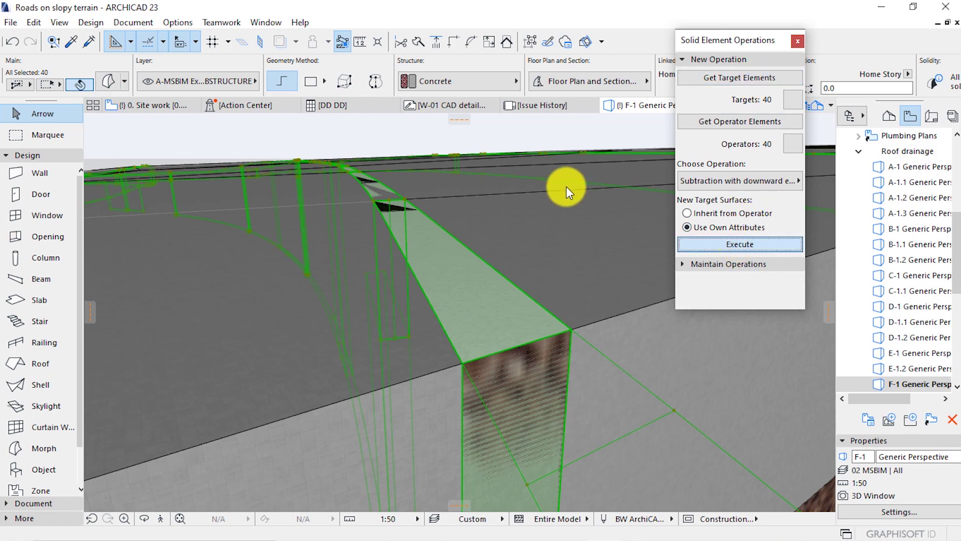
Convert the trimmed road marking elements to morphs and accept the deletion of the originals
{"action": "middle_click_drag", "start_coordinate": [416, 239], "coordinate": [476, 251], "text": "shift"}
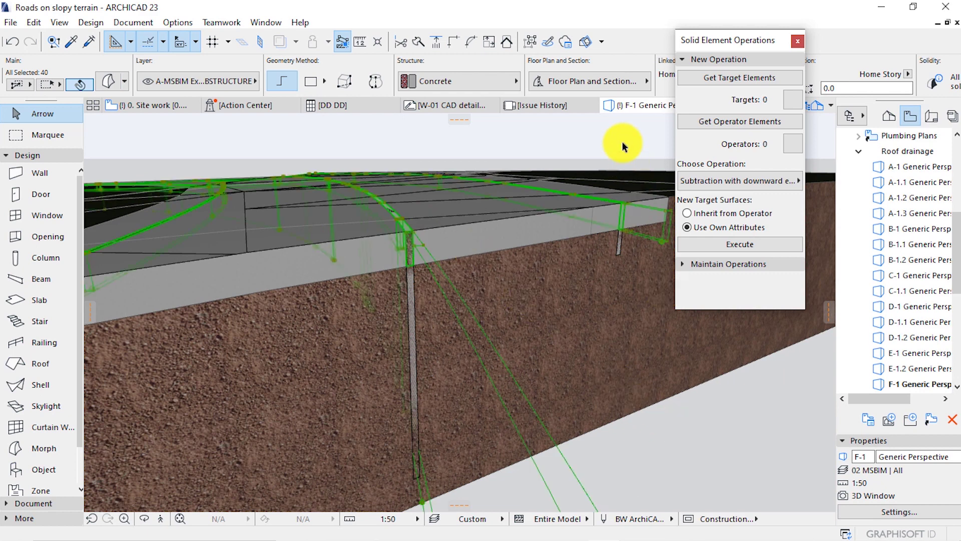
{"action": "right_click", "coordinate": [587, 142]}
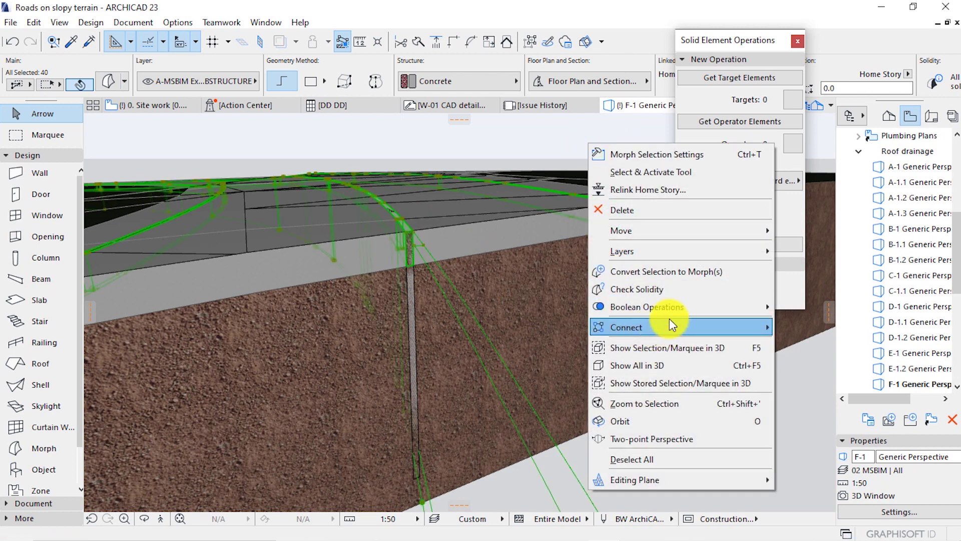
{"action": "left_click", "coordinate": [662, 271]}
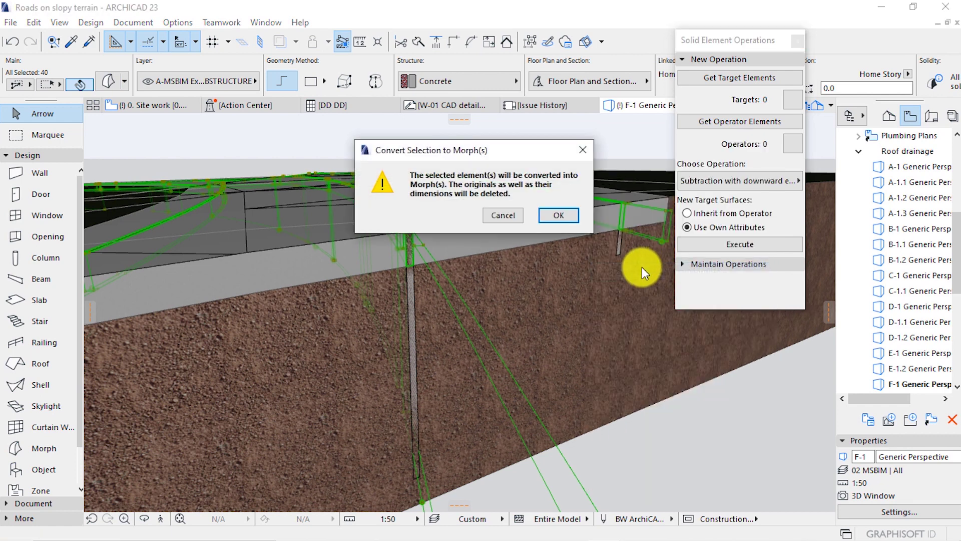
{"action": "left_click", "coordinate": [558, 216]}
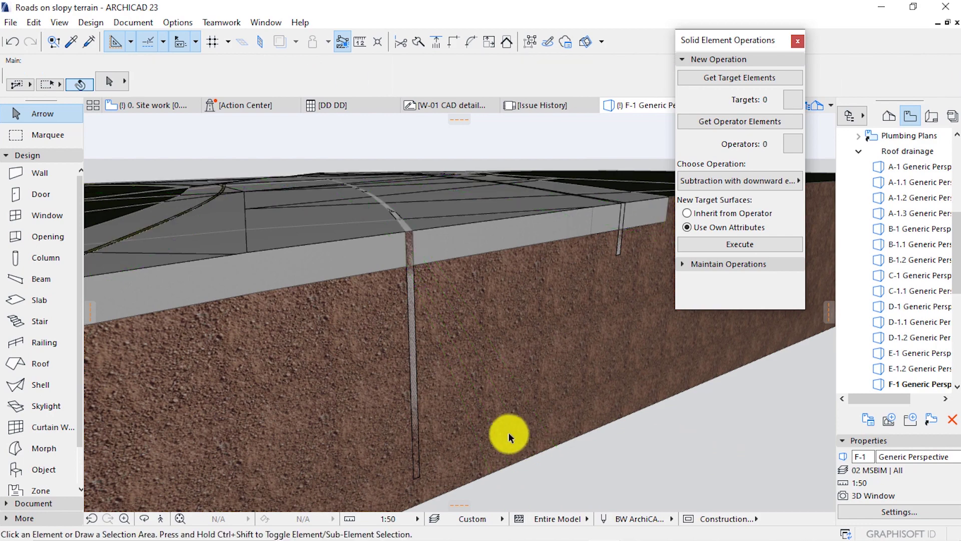
Select the converted centre and edge marking morphs and load them as the operator elements
{"action": "mouse_move", "coordinate": [509, 431]}
{"action": "middle_mouse_down", "text": "shift"}
{"action": "mouse_move", "coordinate": [465, 285]}
{"action": "mouse_move", "coordinate": [440, 301]}
{"action": "middle_mouse_up", "text": "shift"}
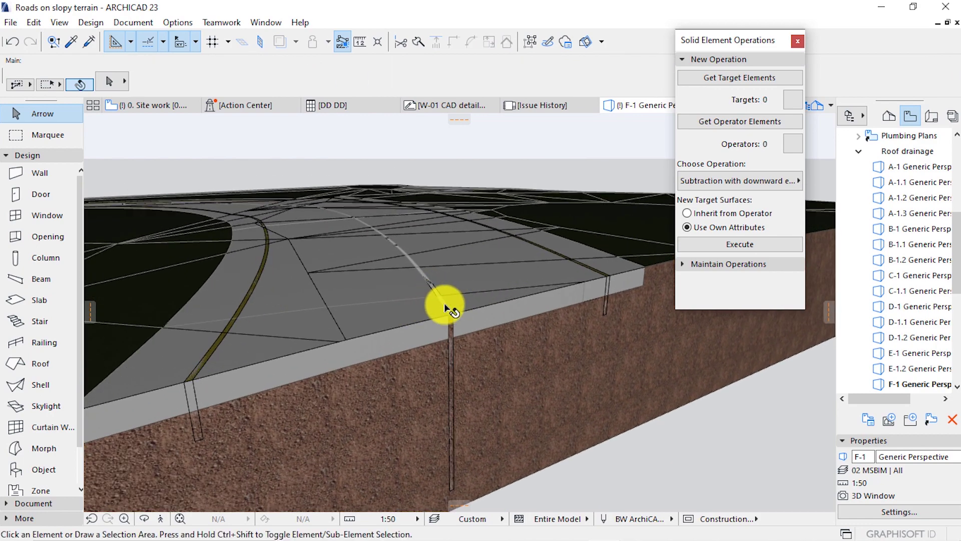
{"action": "left_click", "coordinate": [449, 310]}
{"action": "left_click", "coordinate": [723, 79]}
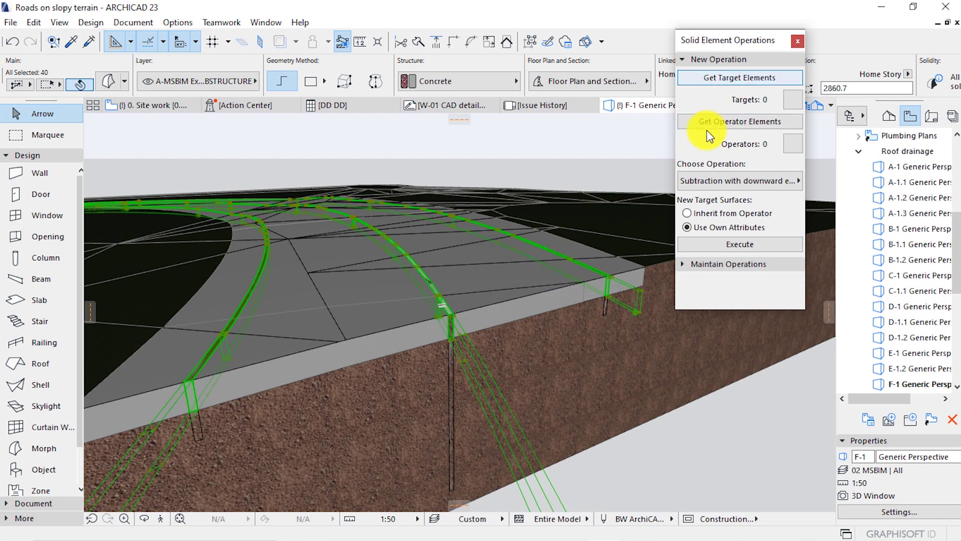
{"action": "left_click", "coordinate": [704, 121]}
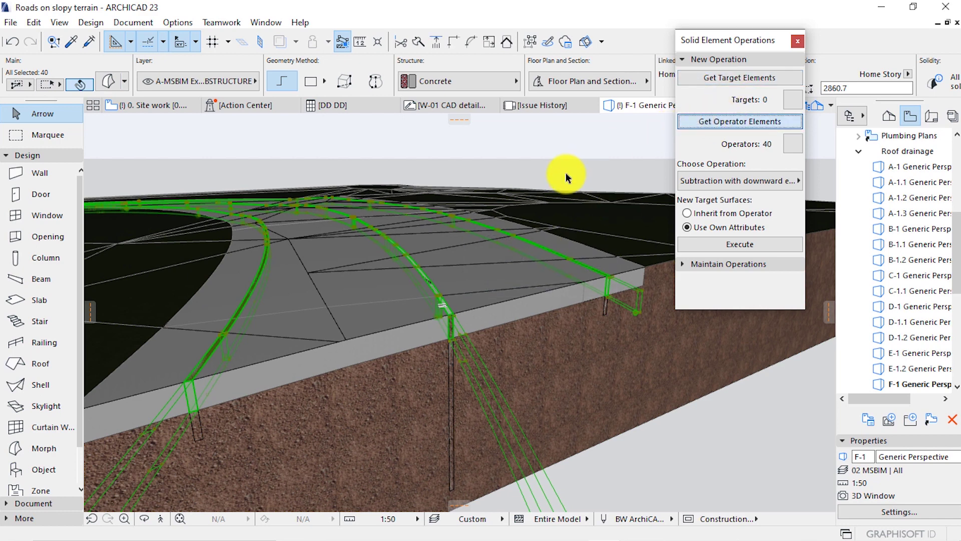
Load the road surface morphs as targets and execute Subtraction with upward extrusion, using their own attributes
{"action": "left_click", "coordinate": [472, 247]}
{"action": "left_click", "coordinate": [713, 79]}
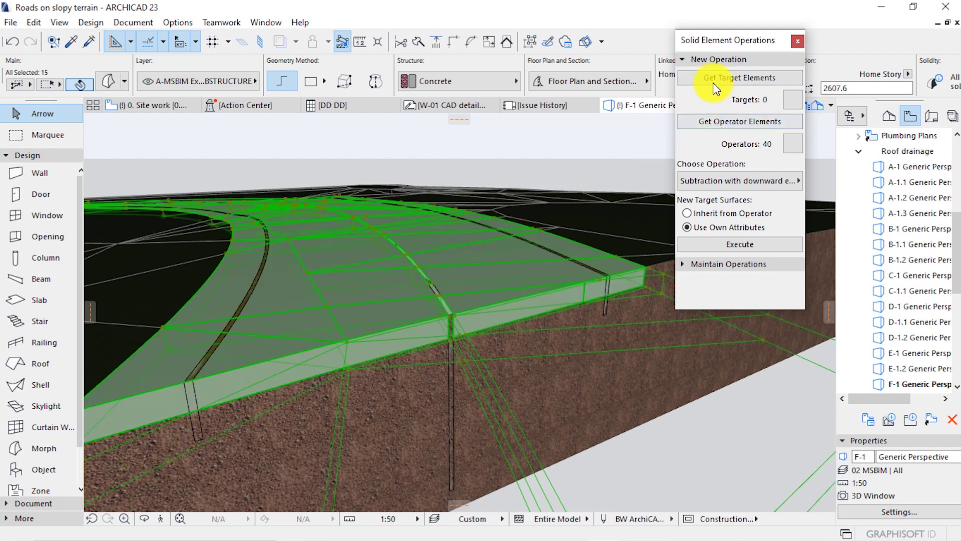
{"action": "left_click", "coordinate": [727, 183]}
{"action": "left_click", "coordinate": [852, 191]}
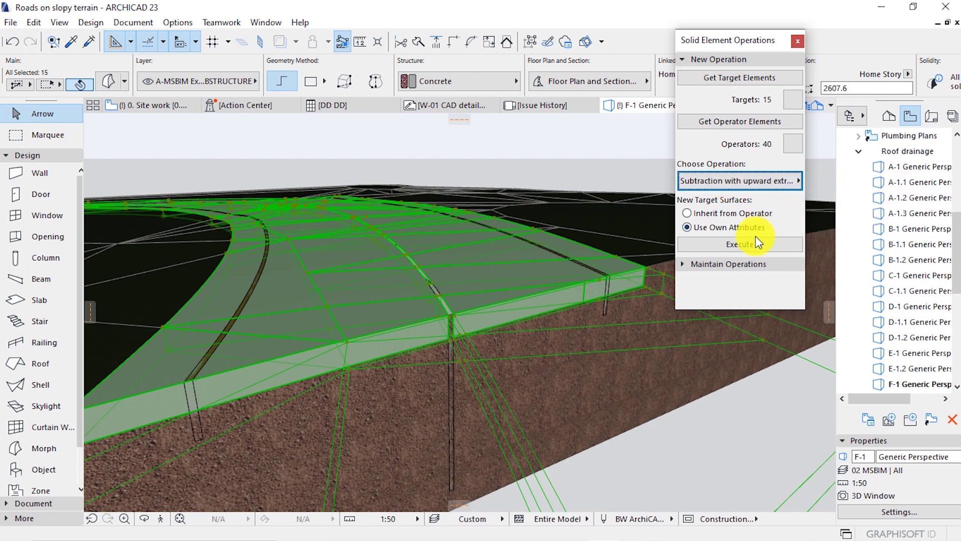
{"action": "left_click", "coordinate": [735, 242]}
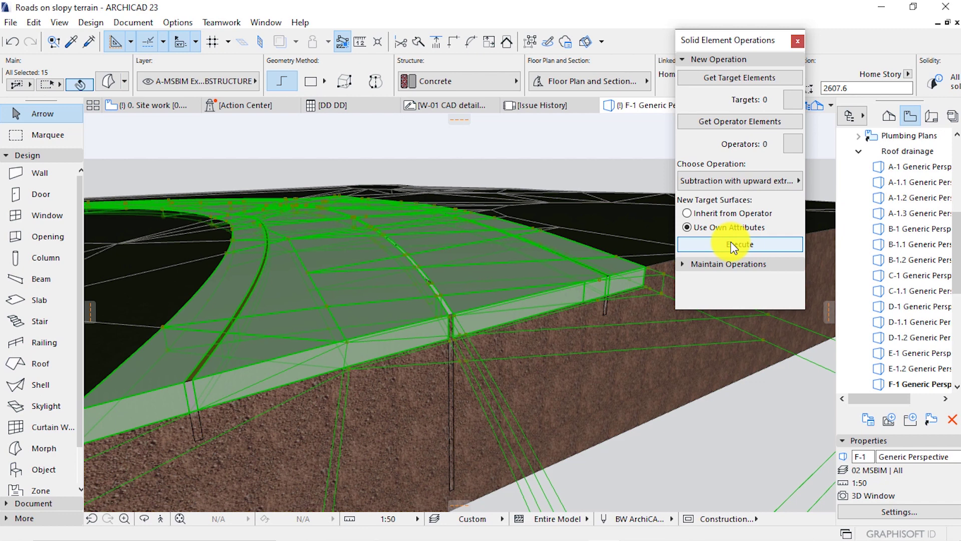
Clear the selection, show all elements in 3D, and close the Solid Element Operations palette
{"action": "middle_click_drag", "start_coordinate": [450, 296], "coordinate": [489, 264], "text": "shift"}
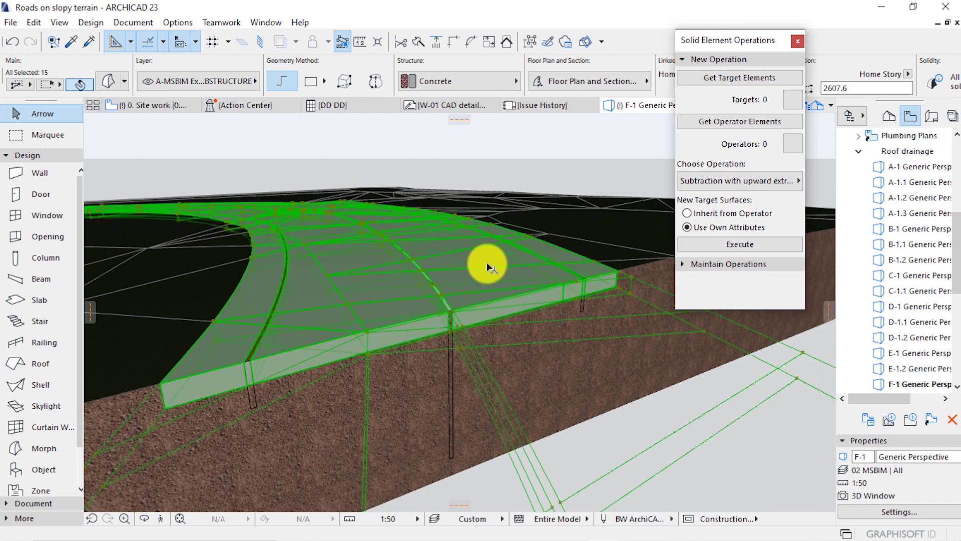
{"action": "left_click", "coordinate": [548, 147]}
{"action": "right_click", "coordinate": [496, 147]}
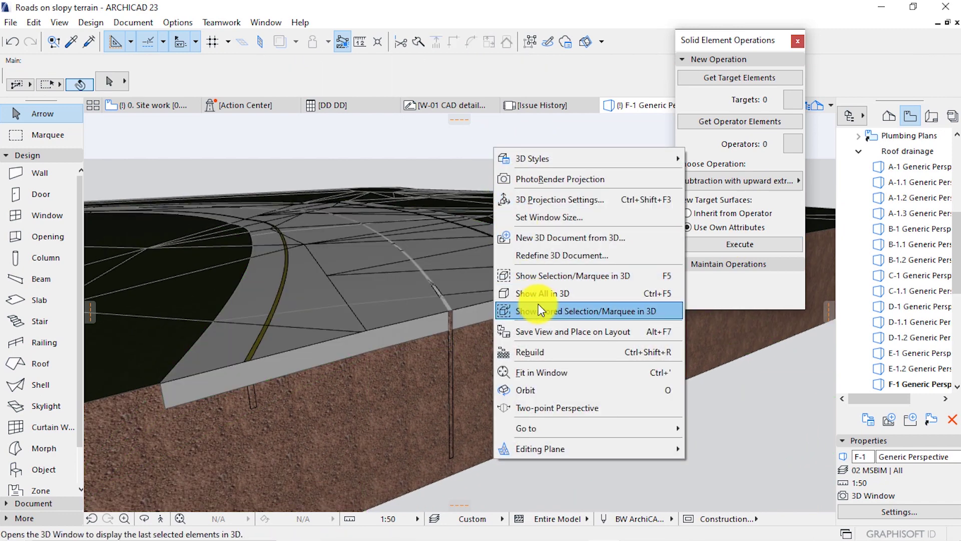
{"action": "left_click", "coordinate": [535, 293]}
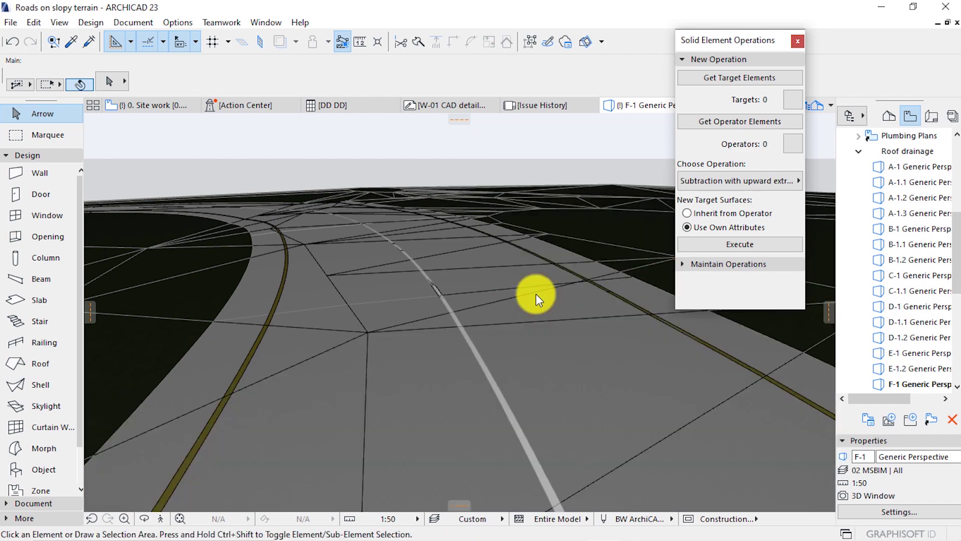
{"action": "middle_click_drag", "start_coordinate": [375, 251], "coordinate": [358, 358], "text": "shift"}
{"action": "scroll", "coordinate": [414, 386], "scroll_direction": "up", "scroll_amount": 5}
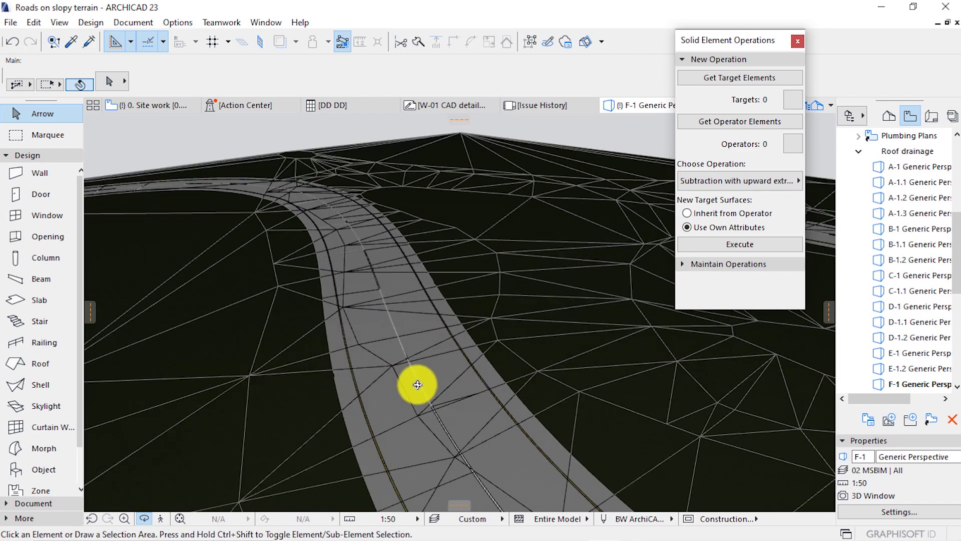
{"action": "scroll", "coordinate": [557, 431], "scroll_direction": "down", "scroll_amount": 4}
{"action": "middle_click_drag", "start_coordinate": [591, 410], "coordinate": [798, 97], "text": "shift"}
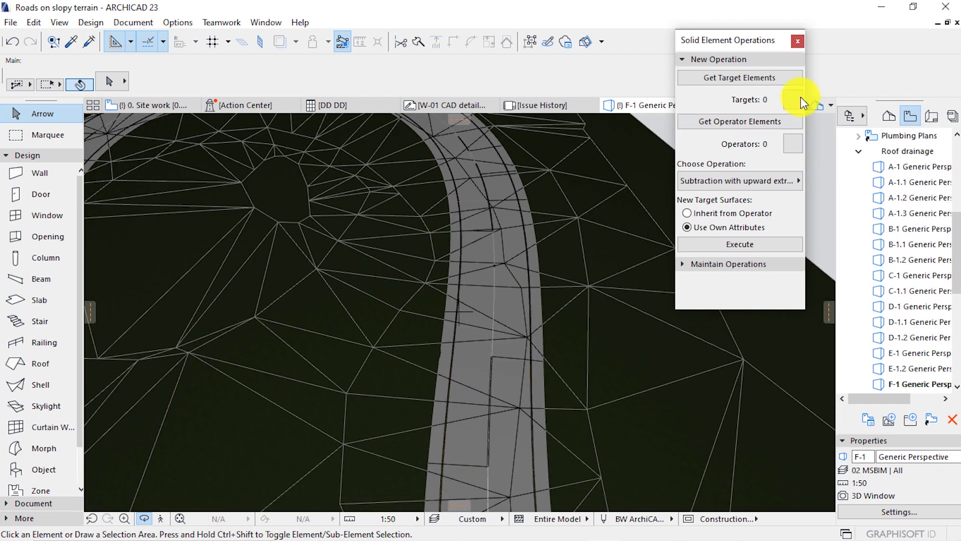
{"action": "left_click", "coordinate": [802, 44]}
Examine how the road surface and its markings sit on the sloping terrain, from above and near ground level
{"action": "scroll", "coordinate": [463, 322], "scroll_direction": "down", "scroll_amount": 5}
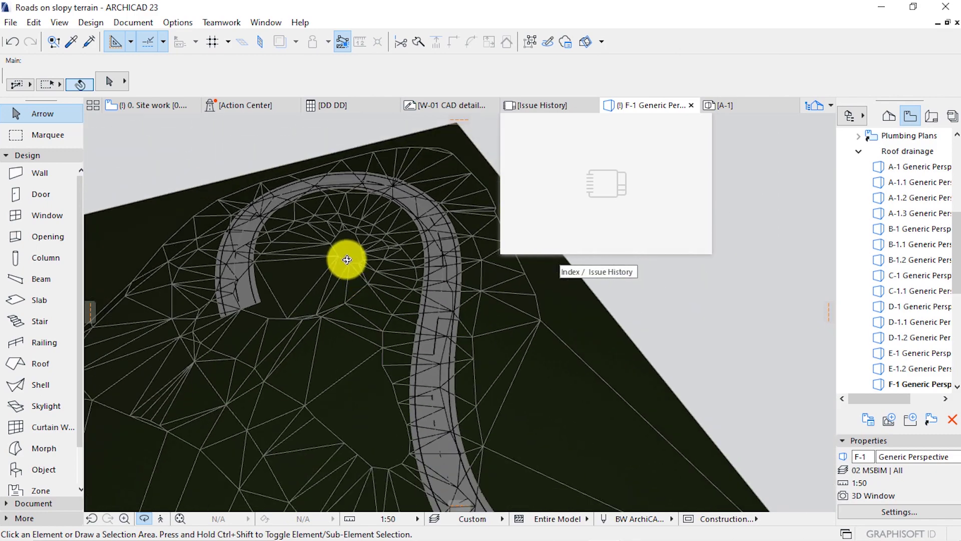
{"action": "middle_click_drag", "start_coordinate": [339, 257], "coordinate": [269, 278], "text": "shift"}
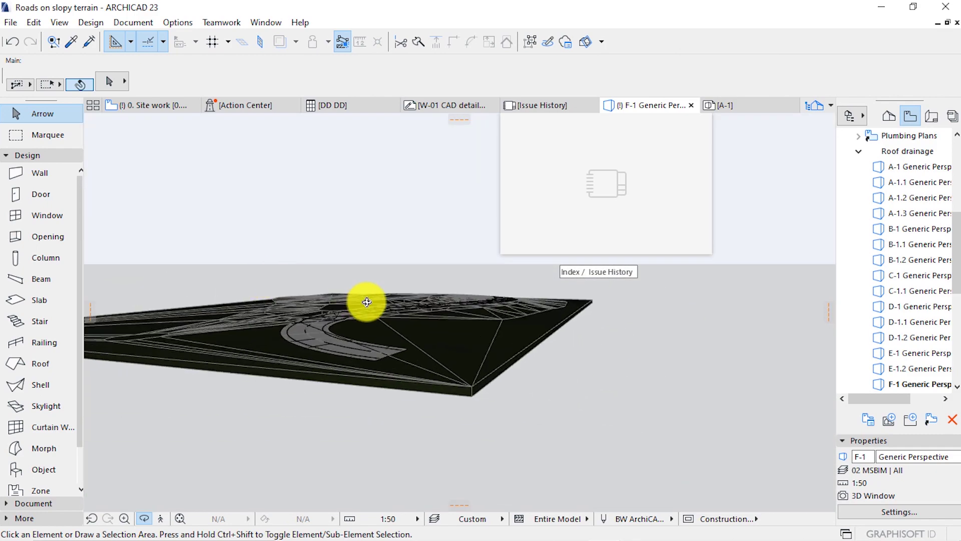
{"action": "scroll", "coordinate": [429, 305], "scroll_direction": "up", "scroll_amount": 6}
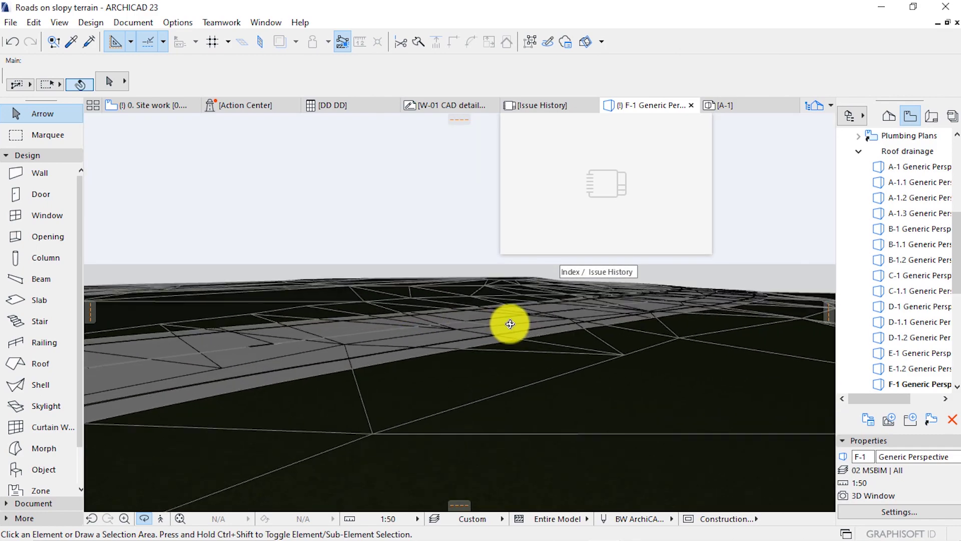
{"action": "middle_click_drag", "start_coordinate": [564, 348], "coordinate": [307, 339], "text": "shift"}
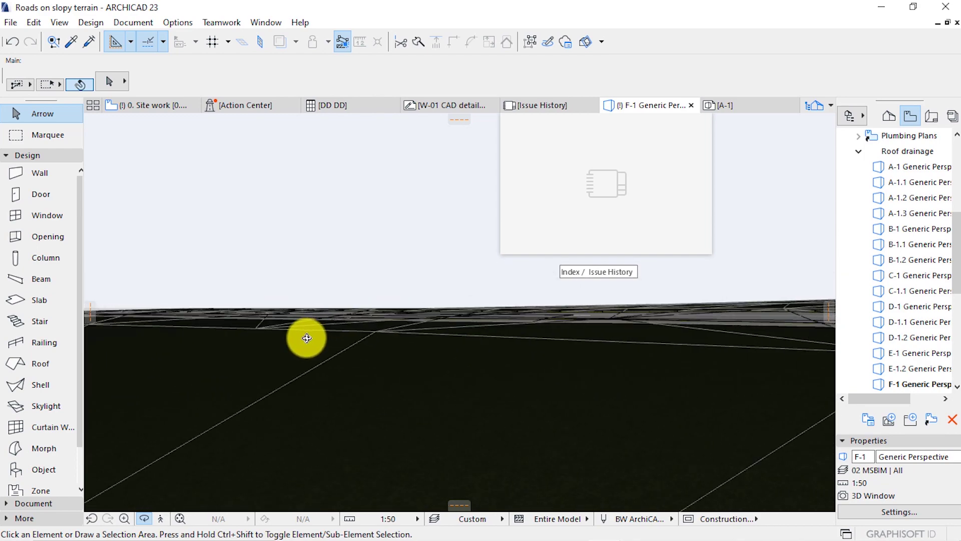
{"action": "middle_click_drag", "start_coordinate": [574, 343], "coordinate": [589, 303], "text": "shift"}
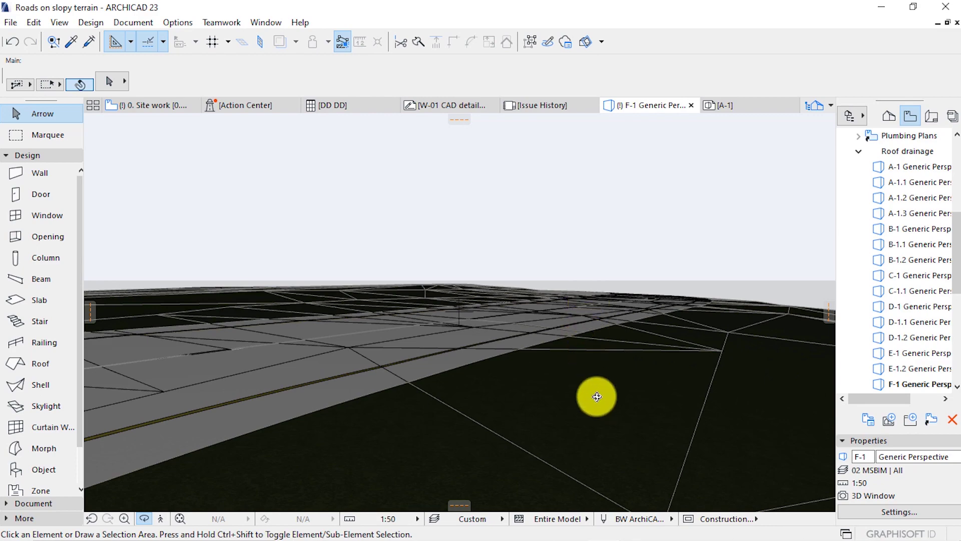
{"action": "middle_click_drag", "start_coordinate": [597, 388], "coordinate": [528, 261], "text": "shift"}
{"action": "scroll", "coordinate": [529, 261], "scroll_direction": "down", "scroll_amount": 6}
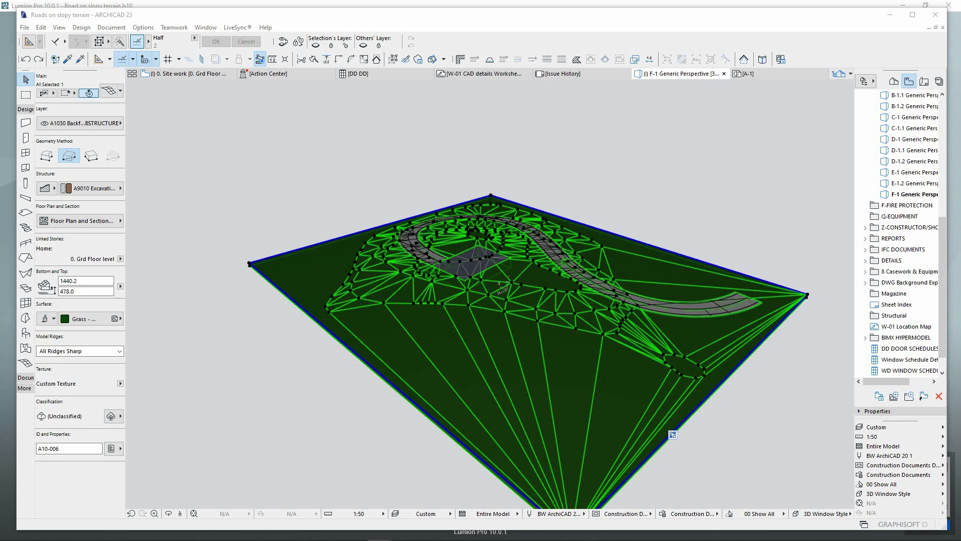
Set the terrain mesh's 3D appearance to User Defined Sharp and deselect it
{"action": "left_click", "coordinate": [539, 324]}
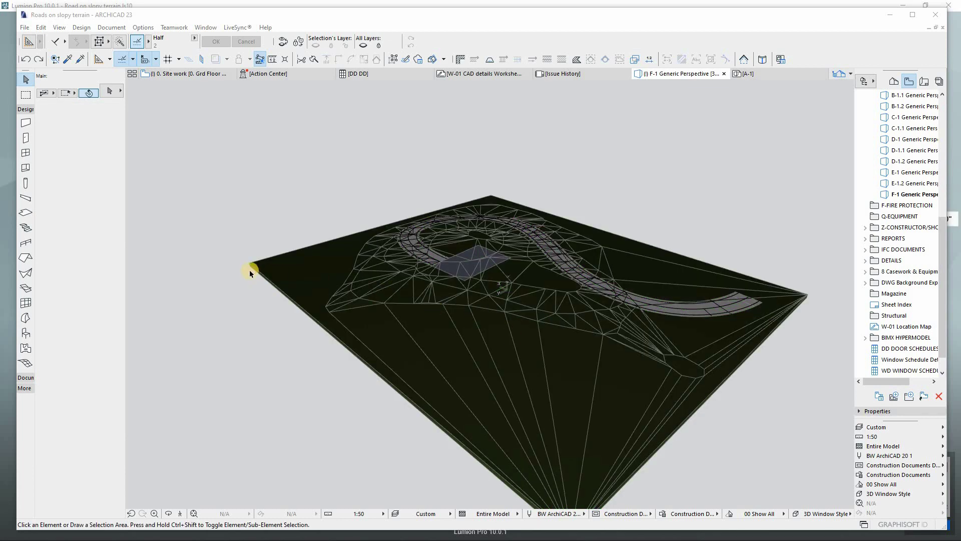
{"action": "left_click", "coordinate": [337, 303]}
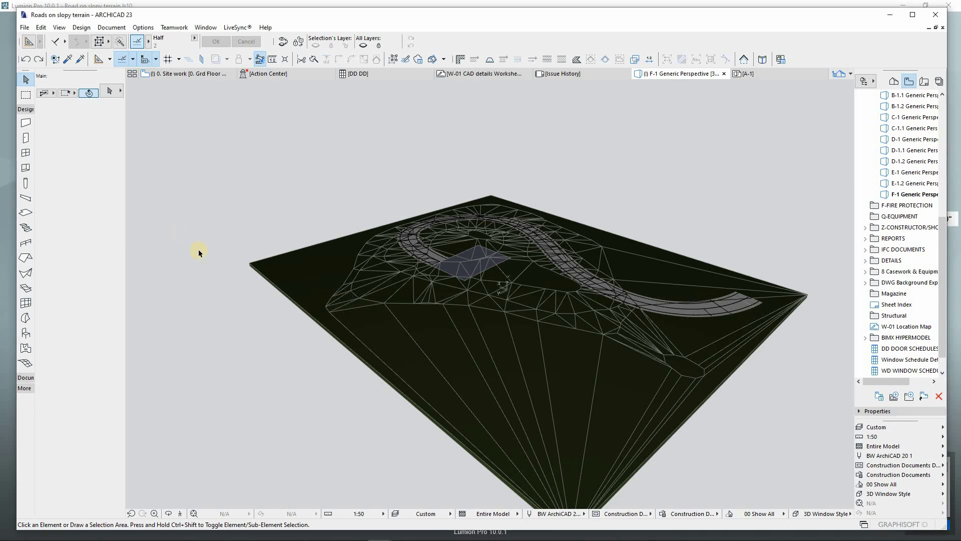
{"action": "left_click", "coordinate": [316, 272]}
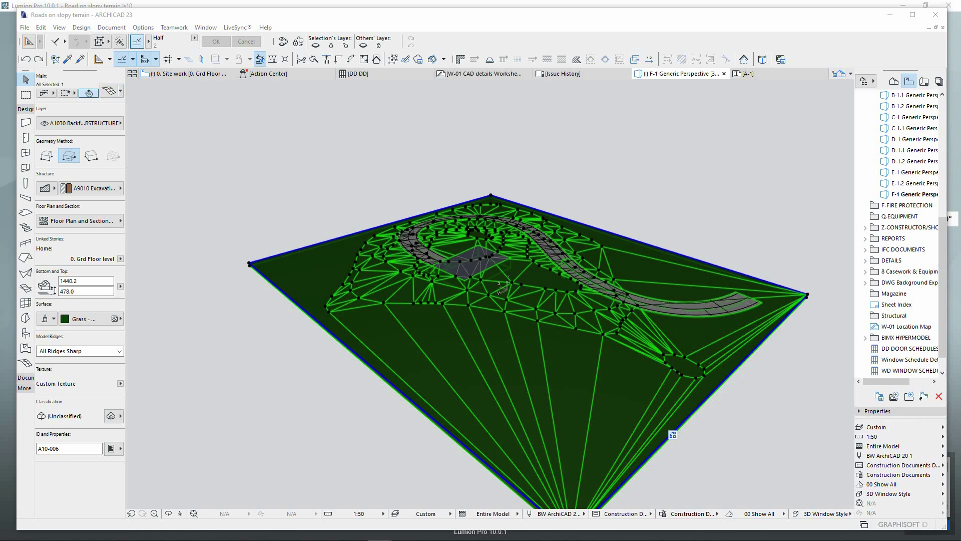
{"action": "left_click", "coordinate": [129, 89]}
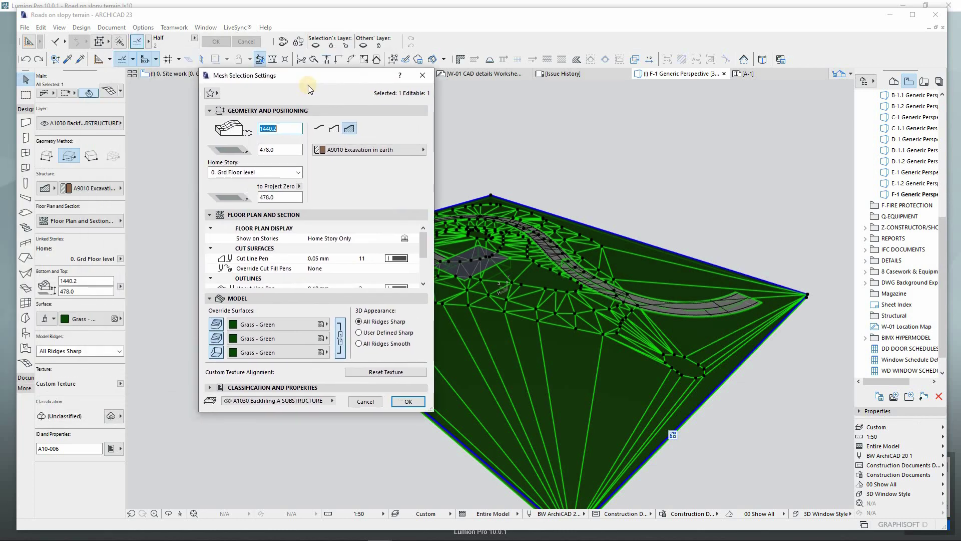
{"action": "left_click", "coordinate": [361, 333]}
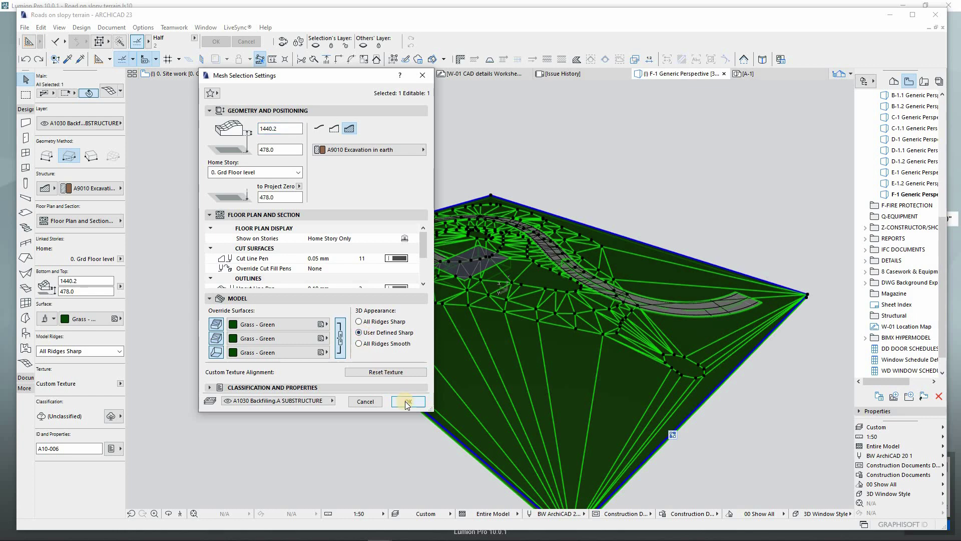
{"action": "left_click", "coordinate": [407, 402]}
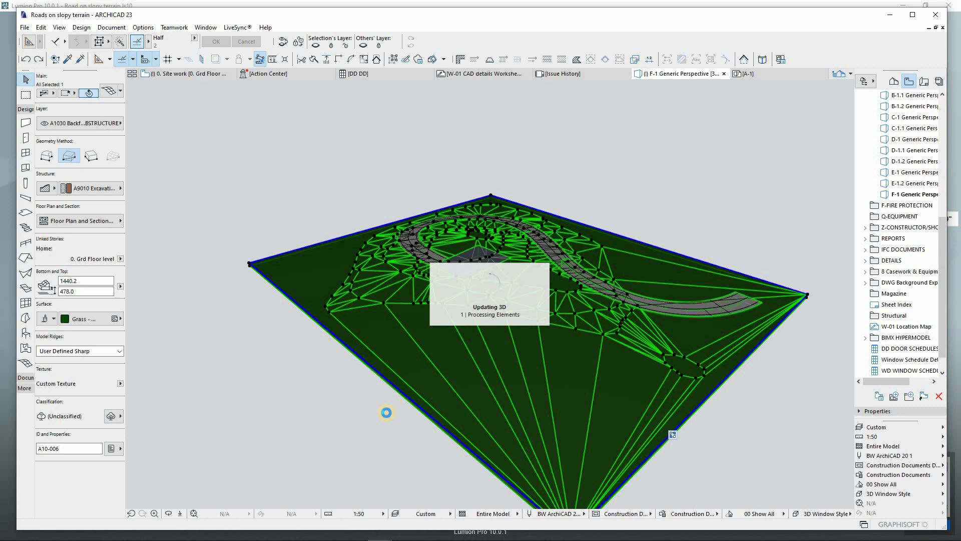
{"action": "left_click", "coordinate": [354, 406]}
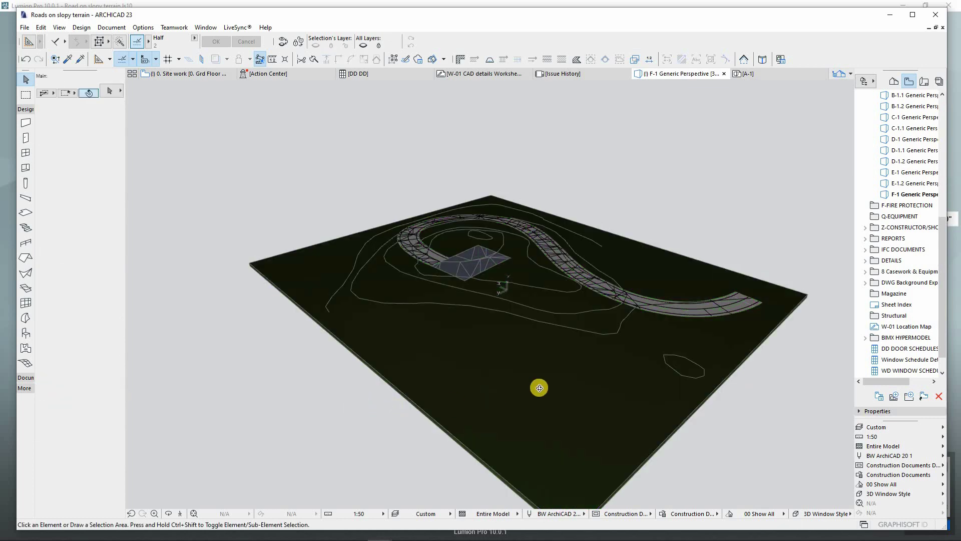
Select the road, marking and flat platform morphs together and set their edges to Hidden
{"action": "middle_click_drag", "start_coordinate": [562, 375], "coordinate": [531, 446], "text": "shift"}
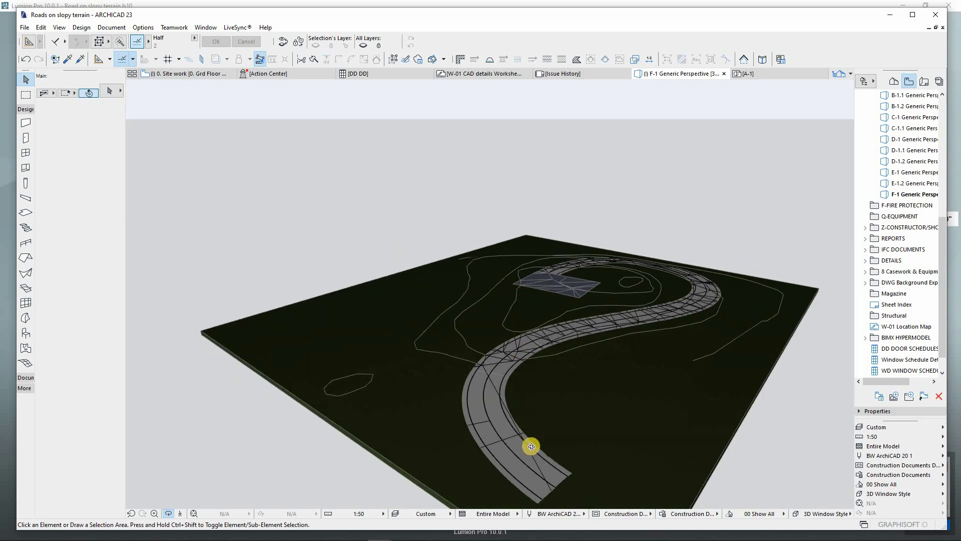
{"action": "scroll", "coordinate": [521, 434], "scroll_direction": "up", "scroll_amount": 5}
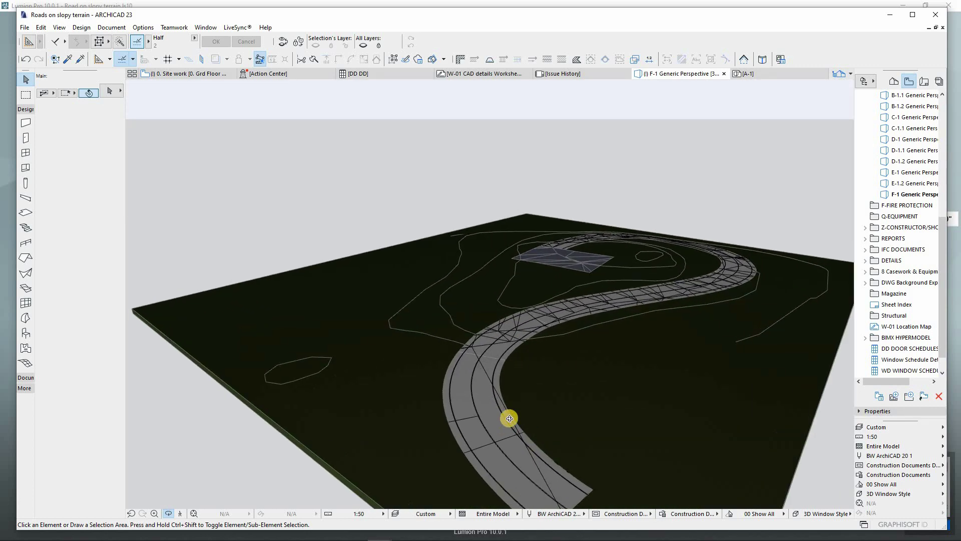
{"action": "left_click", "coordinate": [532, 324]}
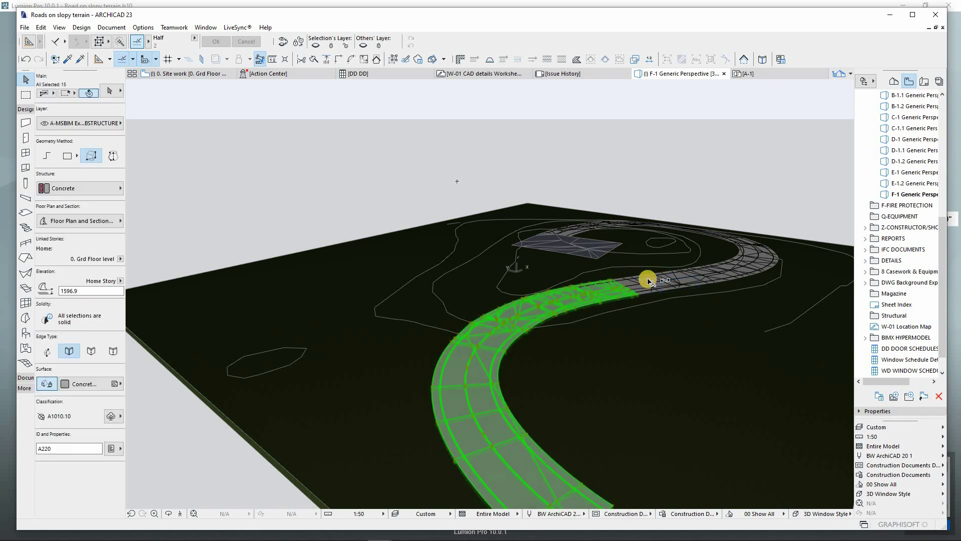
{"action": "left_click", "coordinate": [666, 286], "text": "shift"}
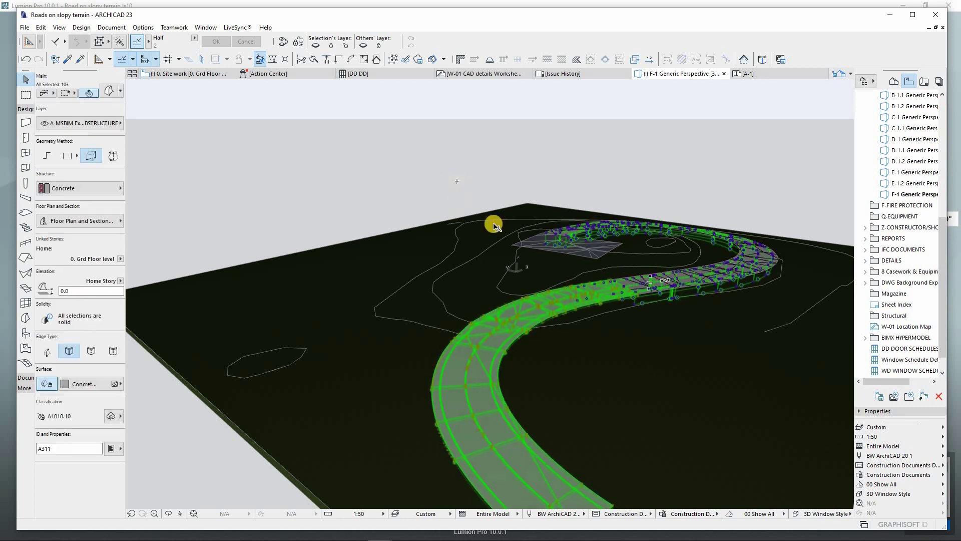
{"action": "left_click", "coordinate": [562, 234], "text": "shift"}
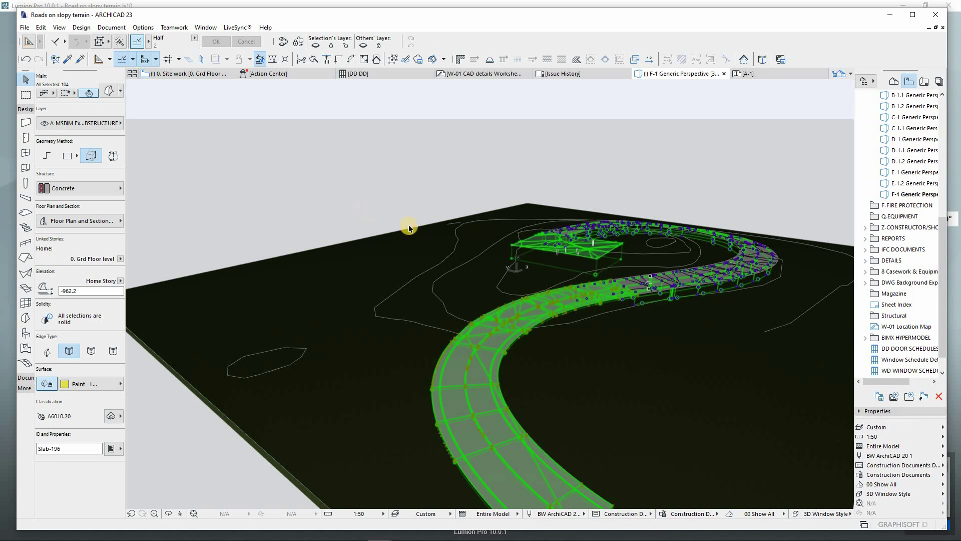
{"action": "left_click", "coordinate": [109, 91]}
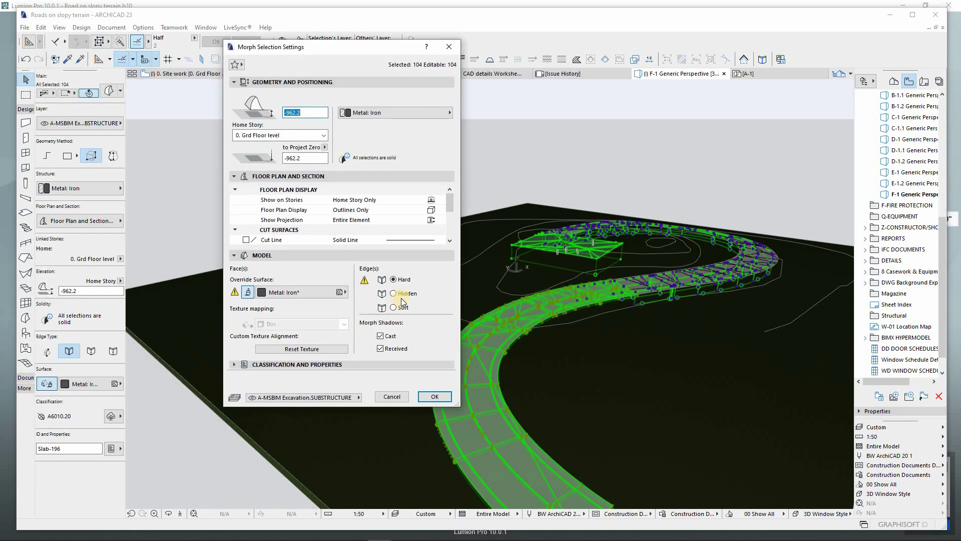
{"action": "left_click", "coordinate": [395, 294]}
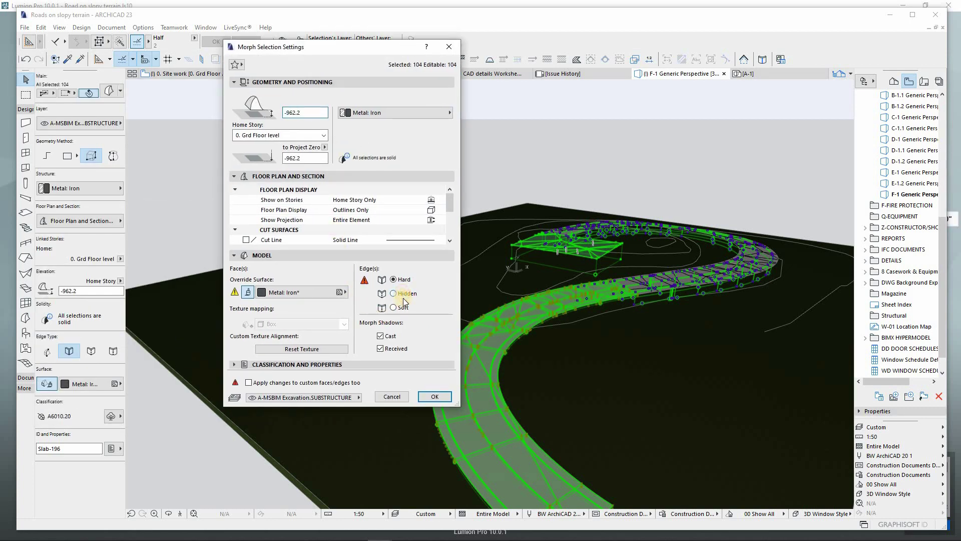
{"action": "left_click", "coordinate": [435, 397]}
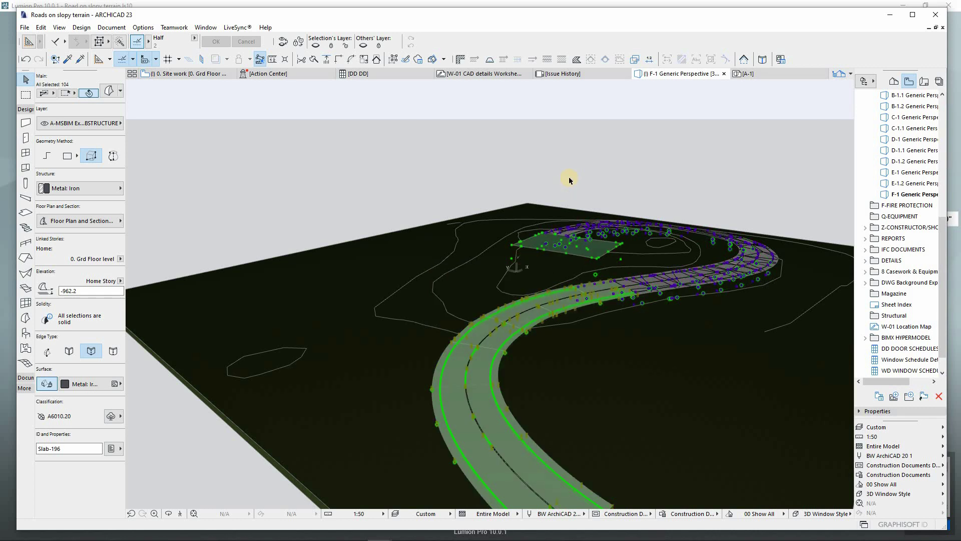
{"action": "left_click", "coordinate": [569, 179]}
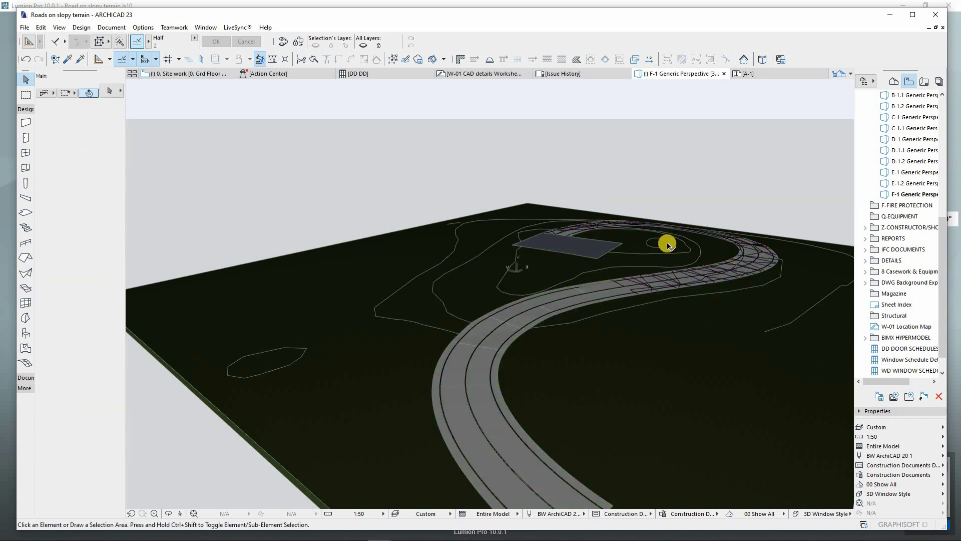
Set the edges of the remaining road morphs around the far bend to Hidden and clear the selection
{"action": "left_click", "coordinate": [674, 284]}
{"action": "left_click", "coordinate": [108, 91]}
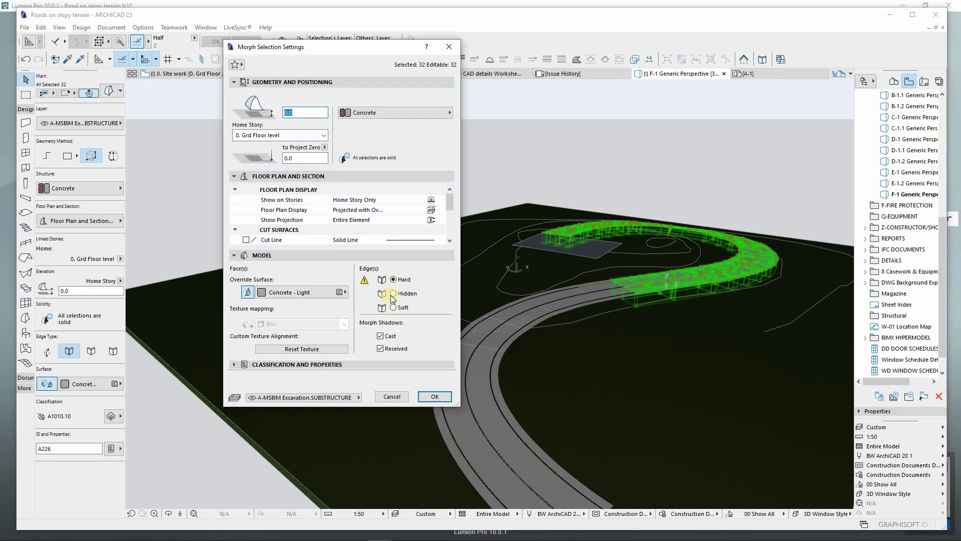
{"action": "left_click", "coordinate": [395, 293]}
{"action": "left_click", "coordinate": [434, 396]}
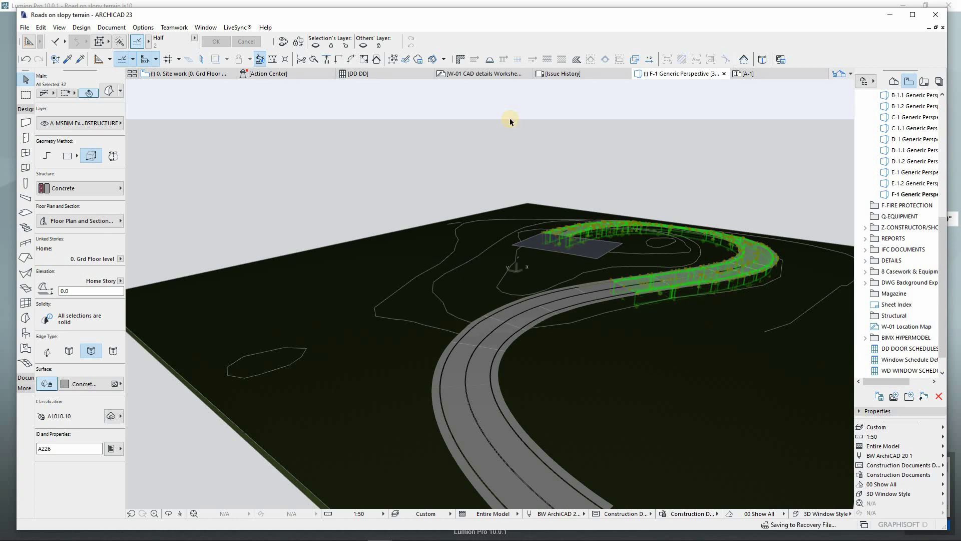
{"action": "key", "text": "Escape"}
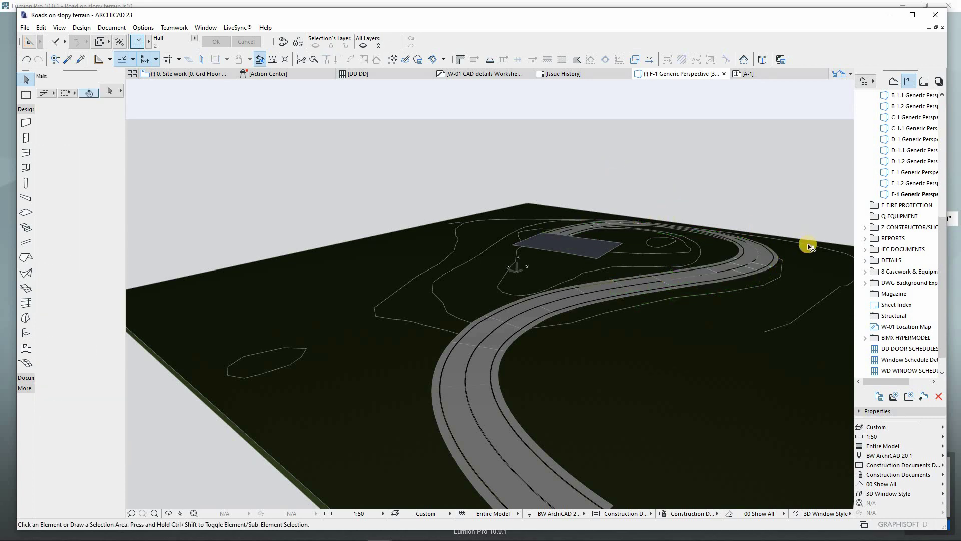
Examine the road, its markings and the platform from above around the far bend
{"action": "scroll", "coordinate": [808, 245], "scroll_direction": "up", "scroll_amount": 5}
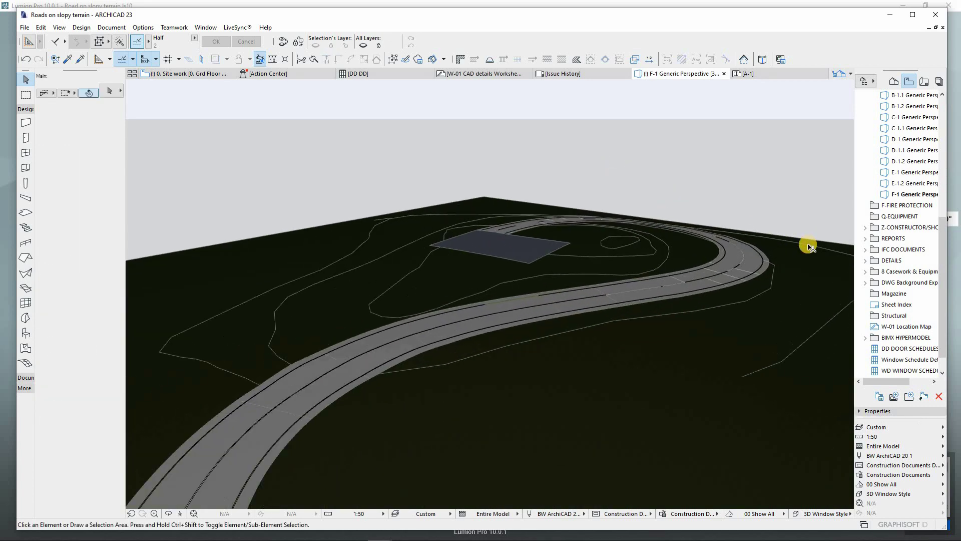
{"action": "scroll", "coordinate": [796, 248], "scroll_direction": "down", "scroll_amount": 2}
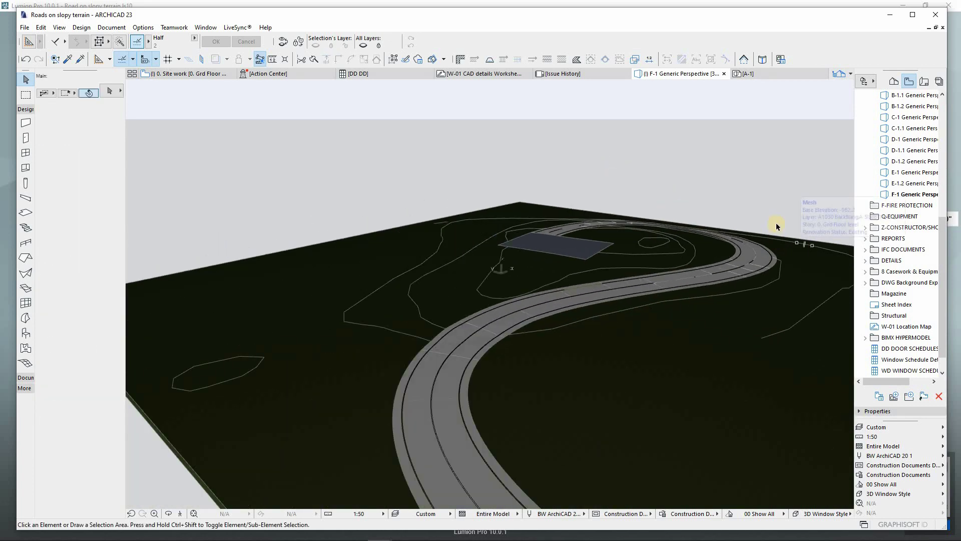
{"action": "key", "text": "o"}
{"action": "left_click_drag", "start_coordinate": [772, 221], "coordinate": [523, 439]}
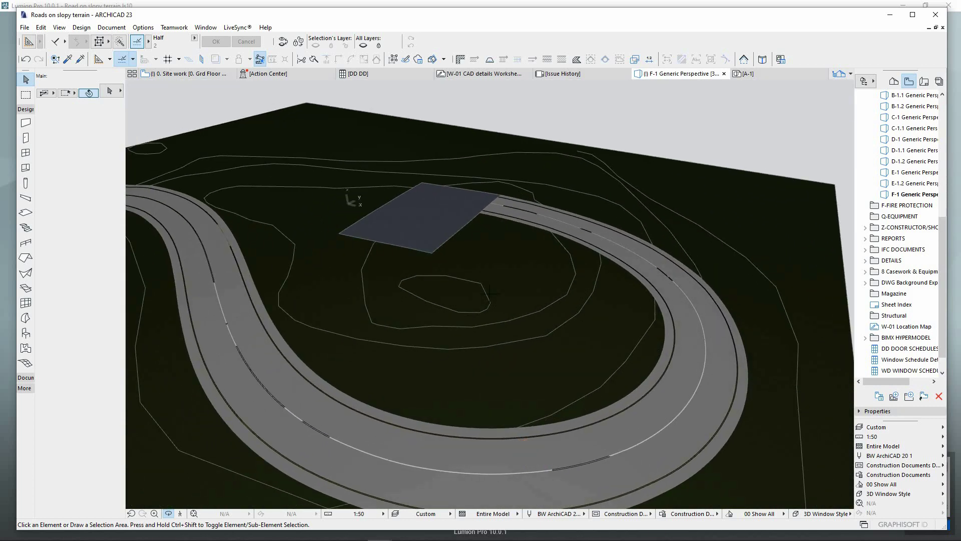